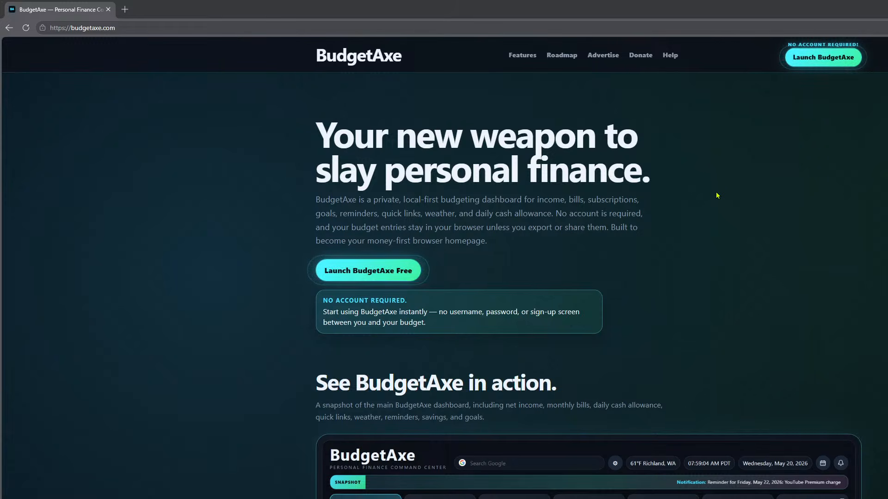
- Look over the BudgetAxe landing page's introduction and the dashboard preview with its income, expenses, balance and savings sections
scroll(717, 195, down, 9)
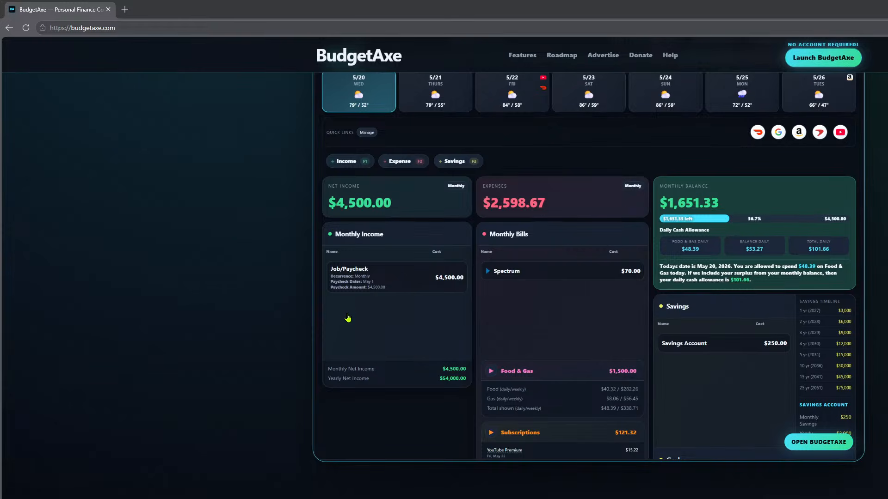
scroll(348, 318, up, 3)
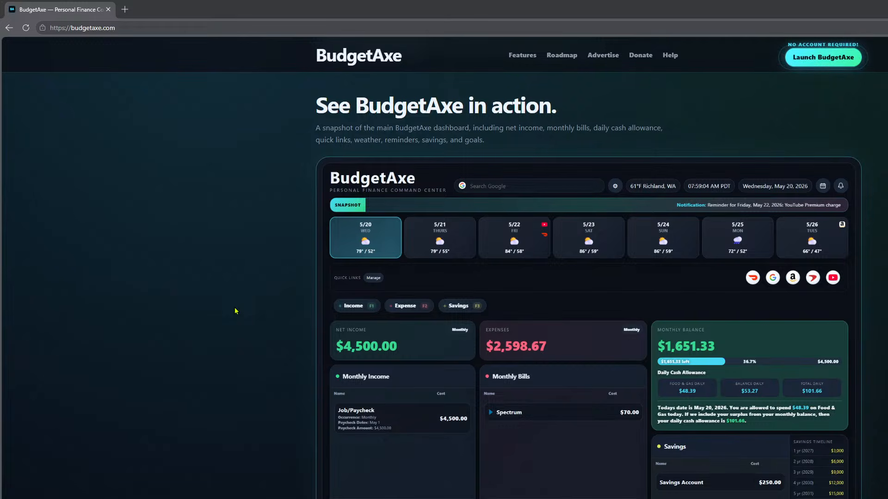
scroll(251, 320, up, 5)
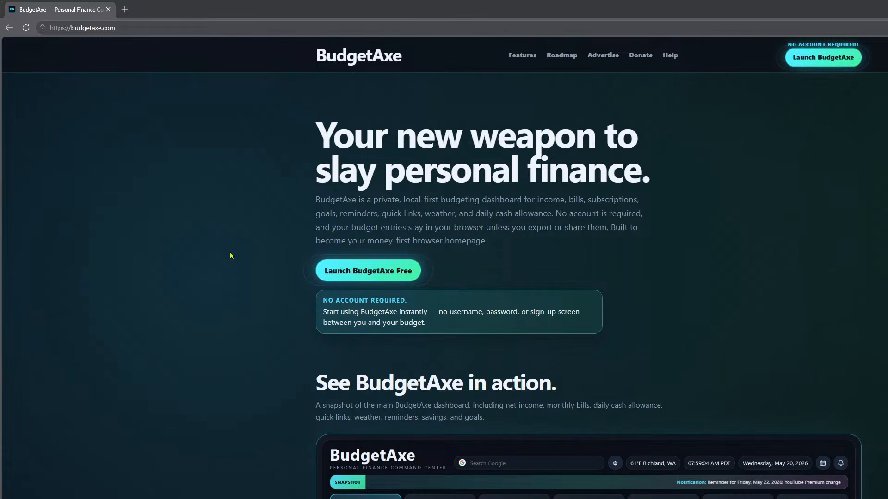
scroll(181, 196, down, 1)
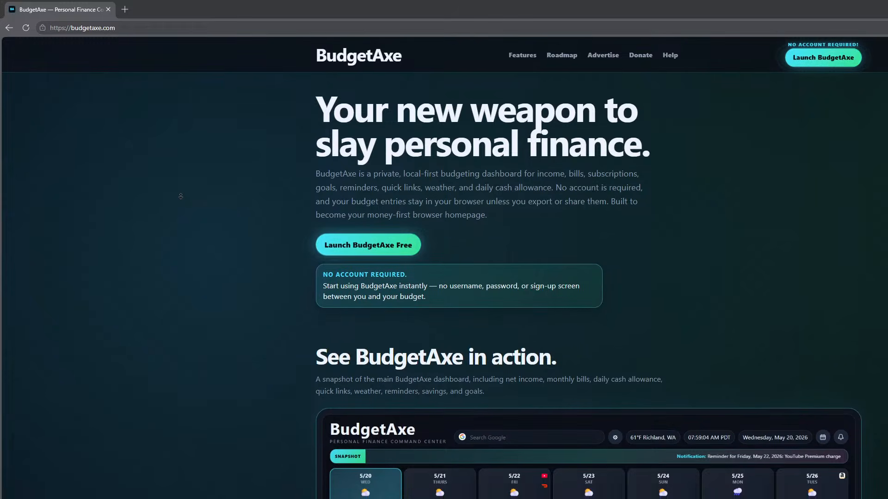
scroll(180, 196, down, 1)
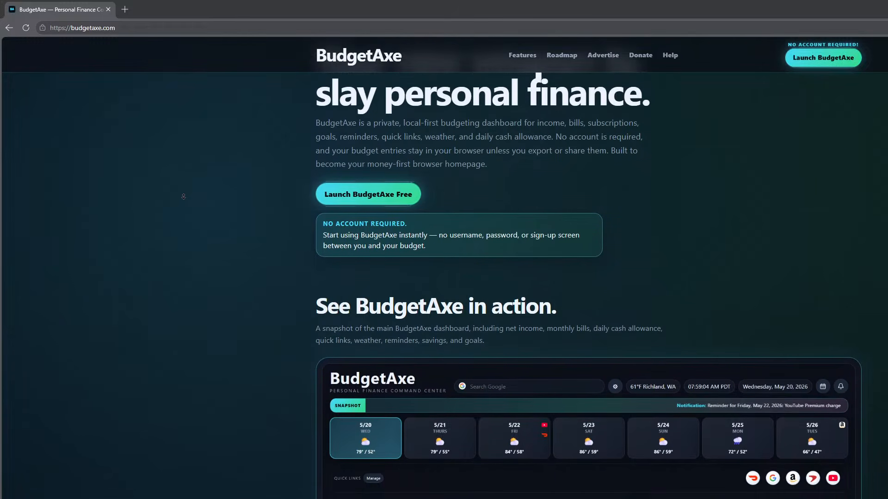
scroll(183, 197, down, 2)
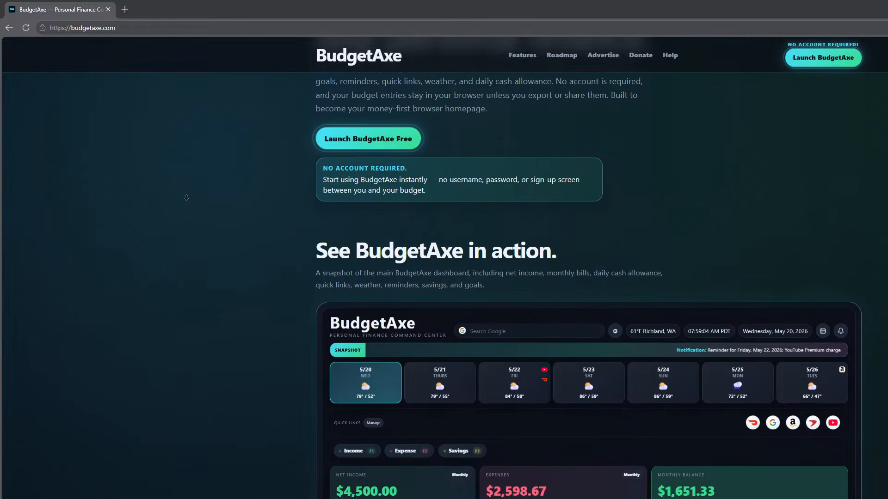
scroll(187, 199, down, 2)
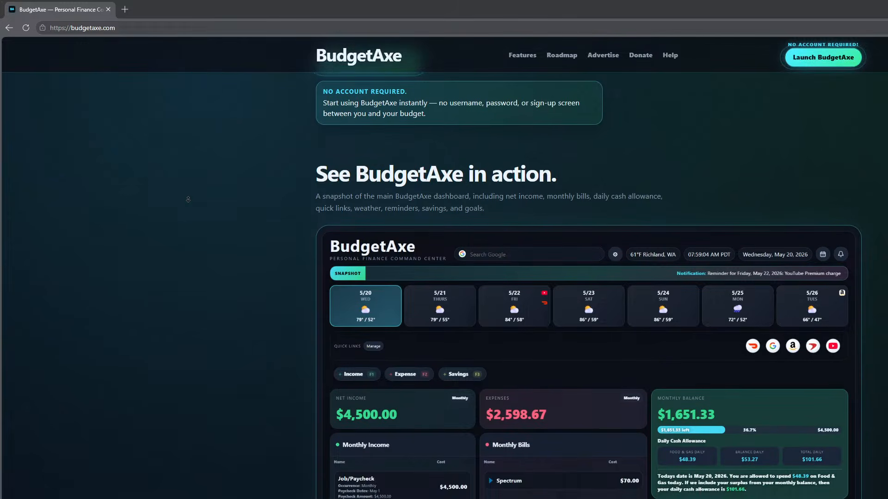
scroll(191, 199, down, 2)
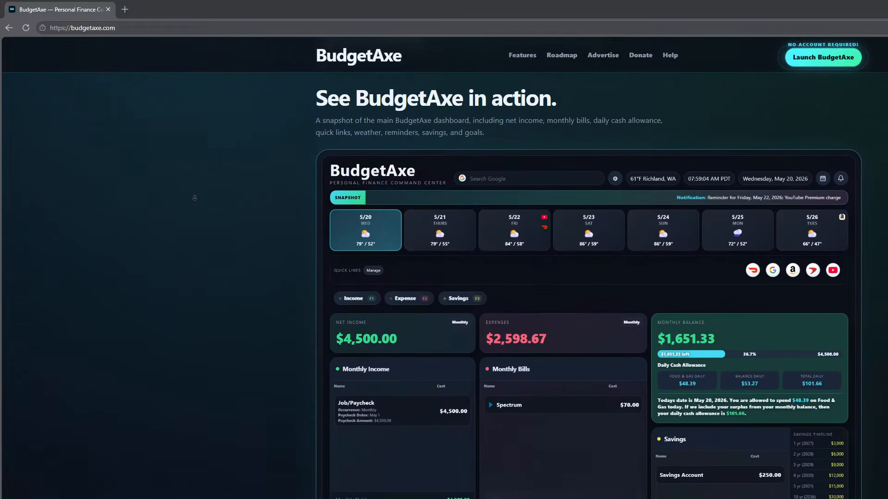
scroll(194, 198, down, 2)
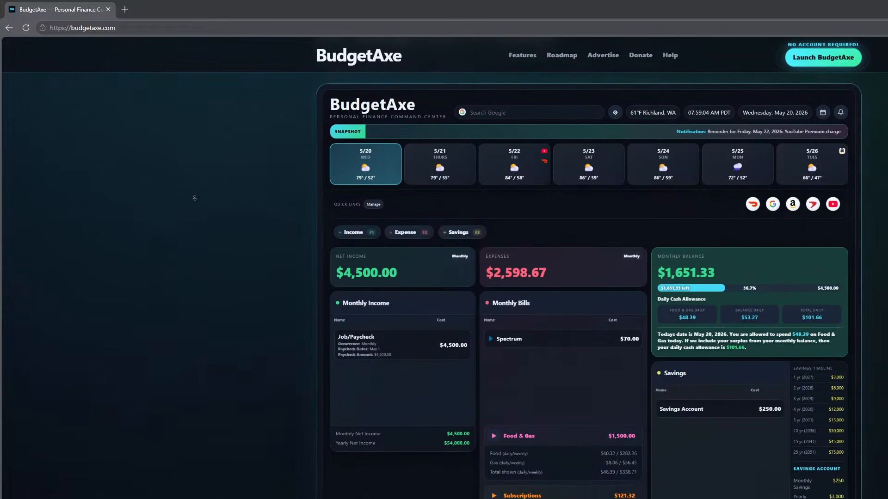
scroll(195, 198, down, 2)
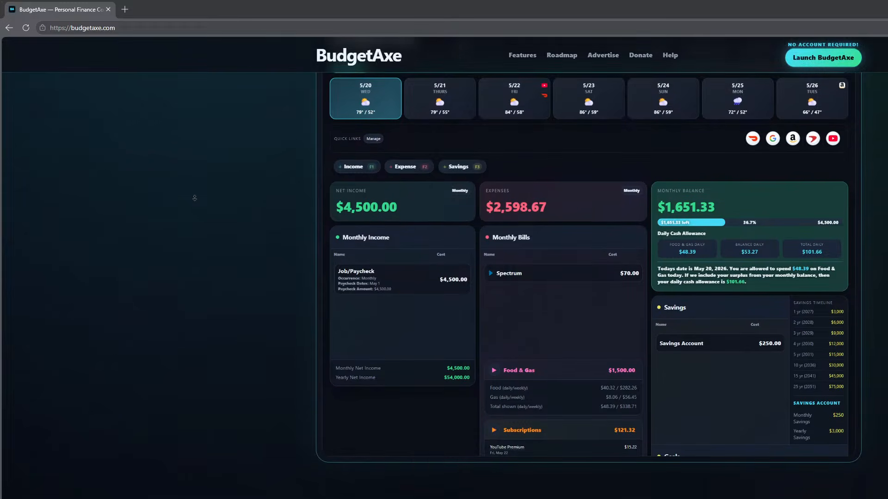
scroll(195, 198, down, 2)
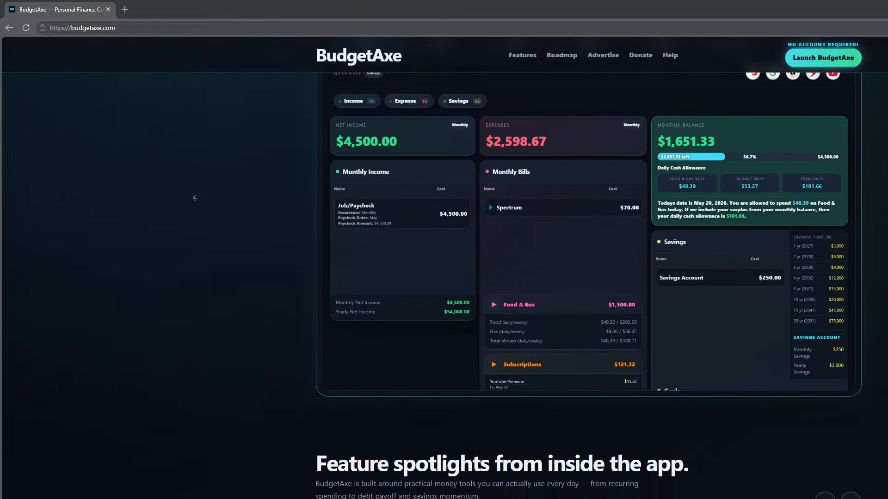
scroll(195, 198, down, 2)
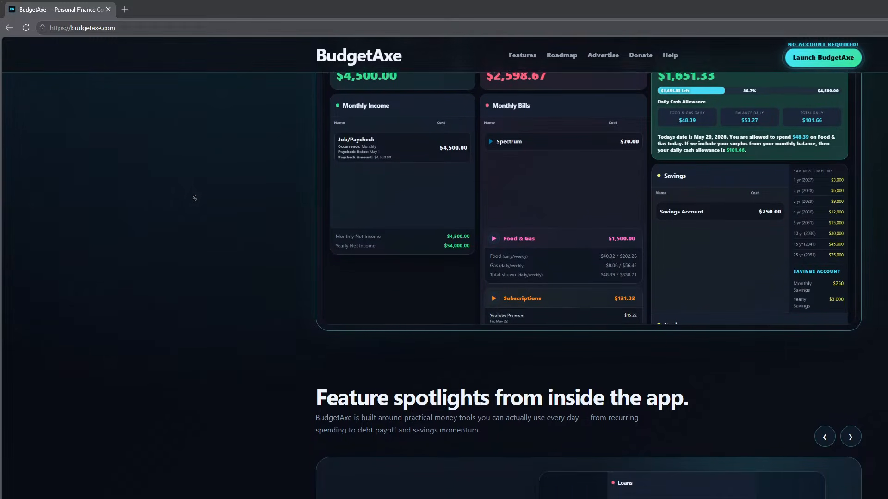
scroll(194, 198, down, 2)
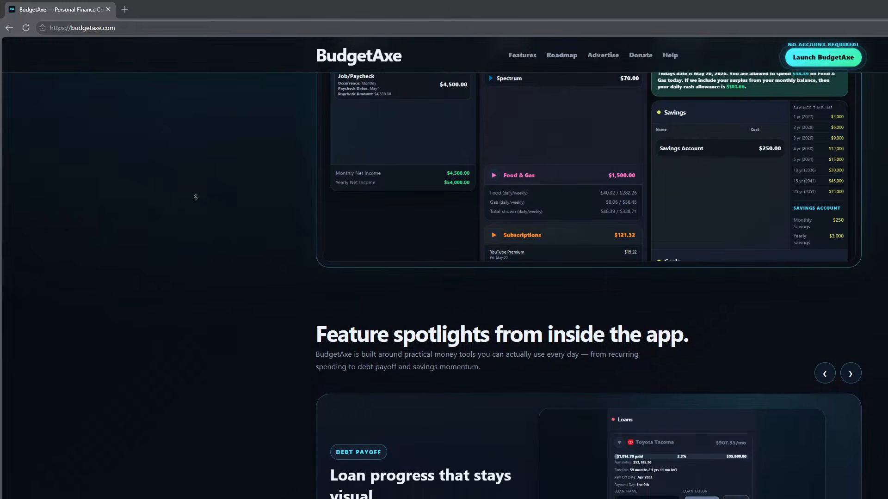
- Read the feature spotlights on the landing page and continue to the dashboard feature cards beneath them
scroll(195, 196, down, 1)
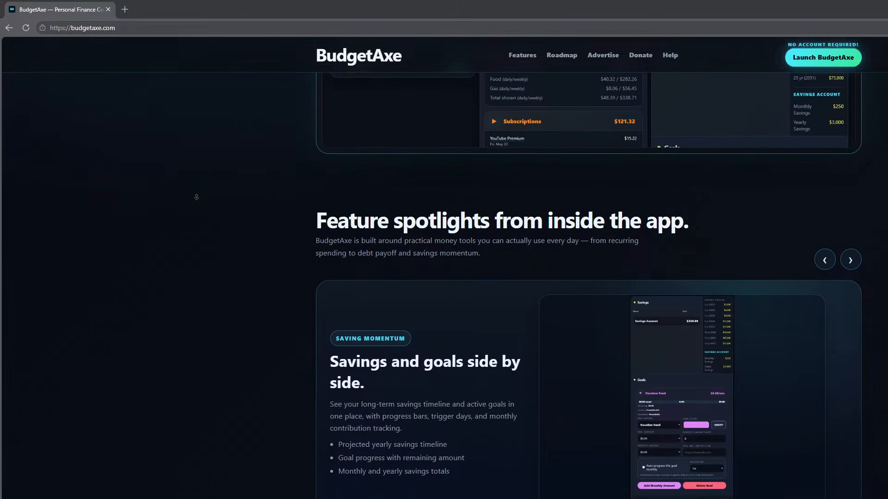
scroll(196, 197, down, 2)
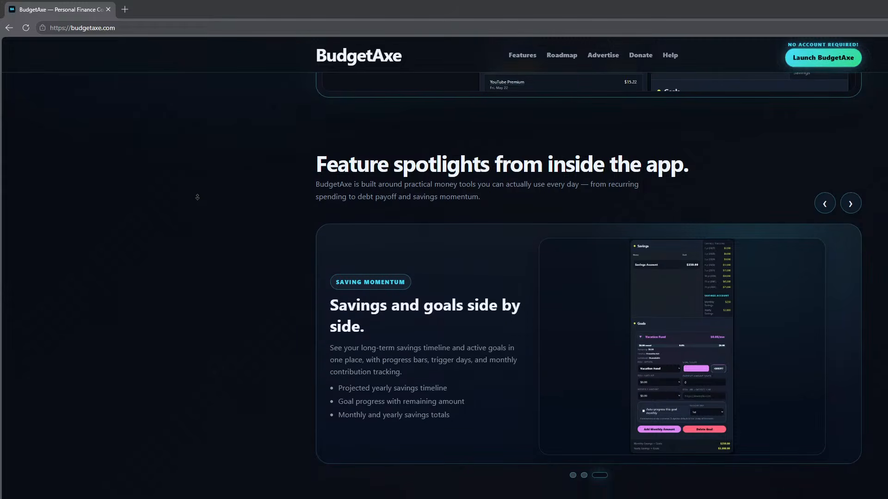
scroll(197, 196, down, 2)
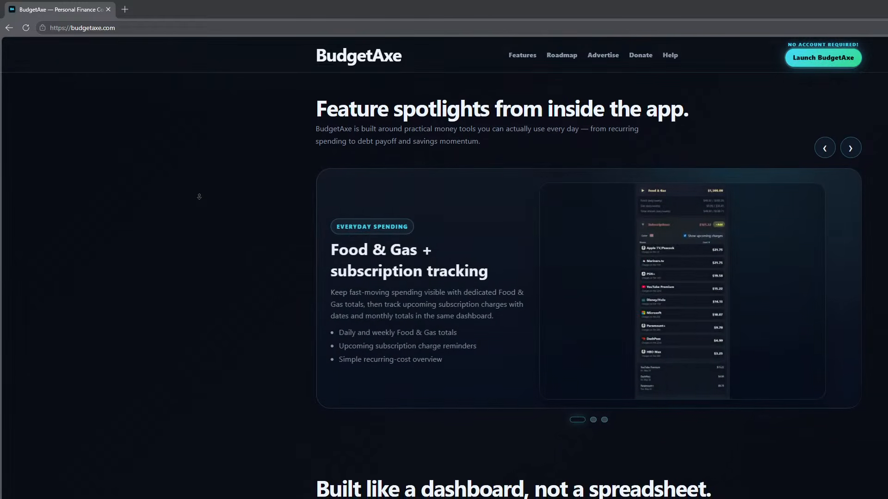
scroll(199, 197, down, 2)
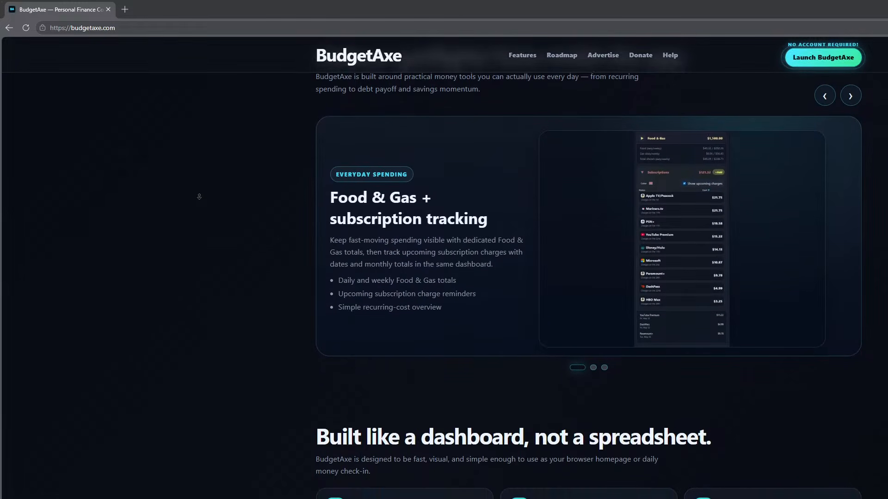
scroll(199, 197, down, 2)
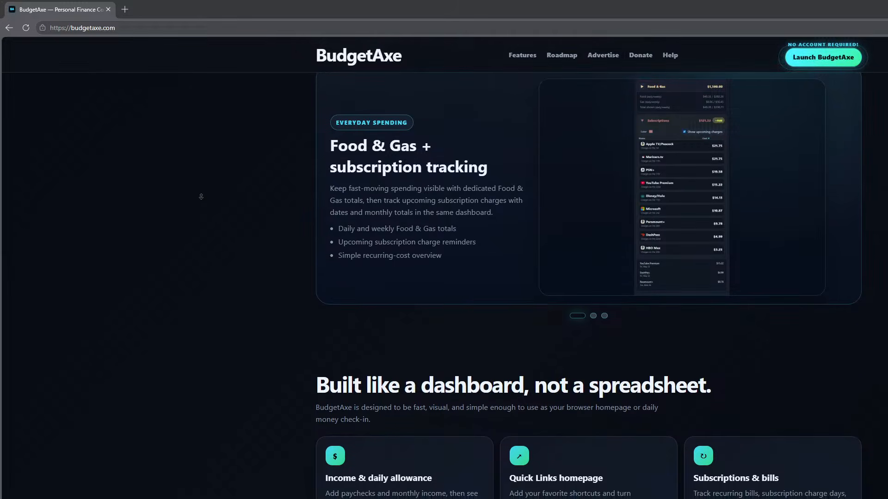
scroll(202, 197, down, 1)
middle_click(205, 199)
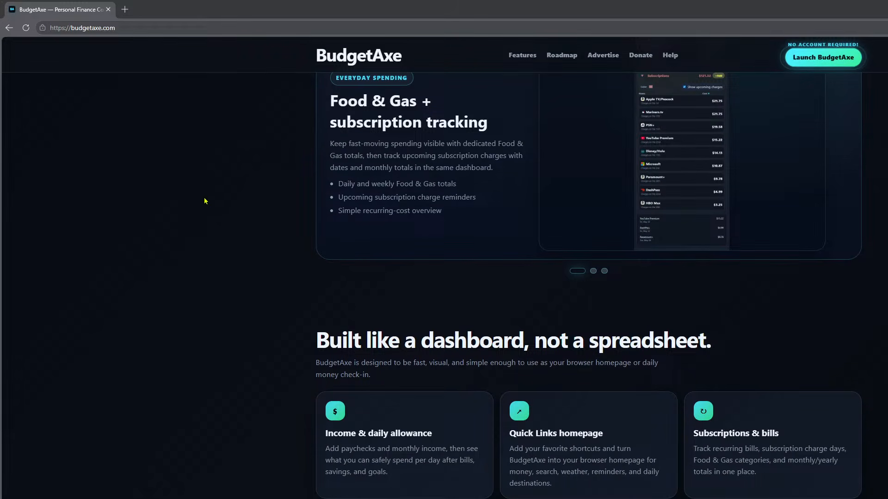
- Skim the rest of the landing page as far as the BudgetAxe tutorial video and return to the page's beginning
middle_click(210, 364)
scroll(215, 296, up, 20)
middle_click(221, 236)
middle_click(222, 238)
scroll(231, 271, down, 13)
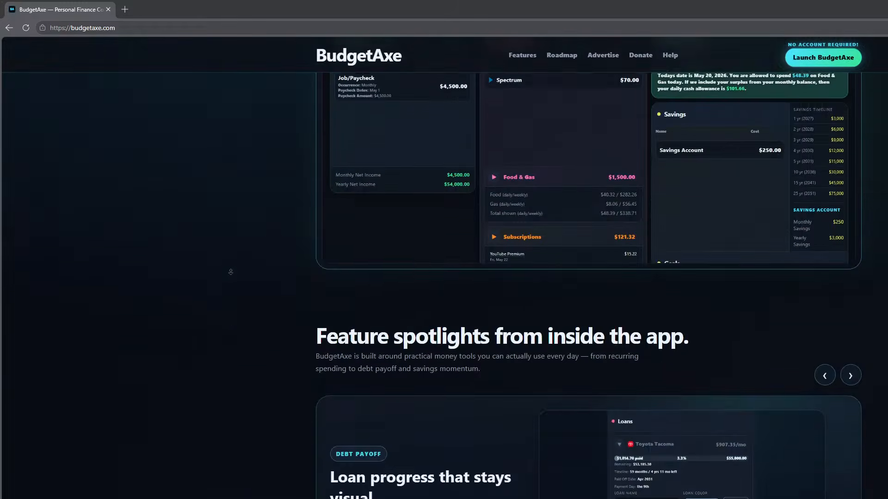
scroll(240, 271, down, 20)
middle_click(241, 272)
middle_click(201, 355)
scroll(218, 287, up, 2)
middle_click(213, 311)
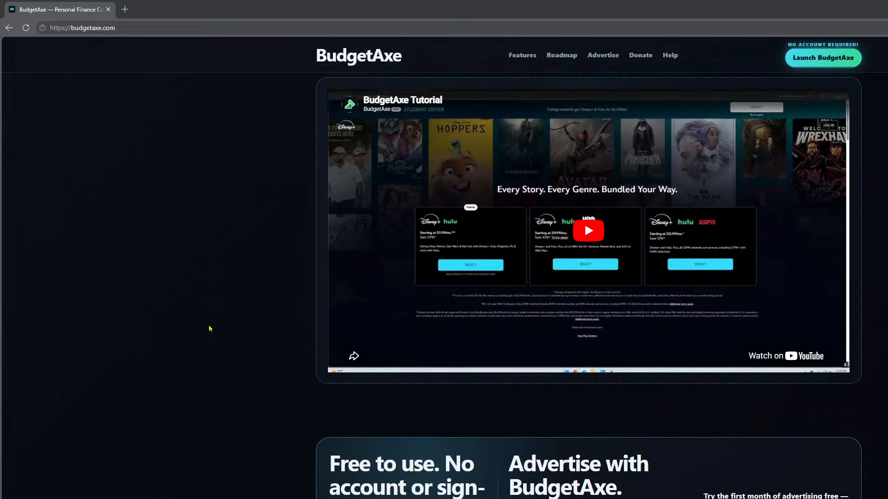
middle_click(202, 363)
scroll(219, 295, up, 10)
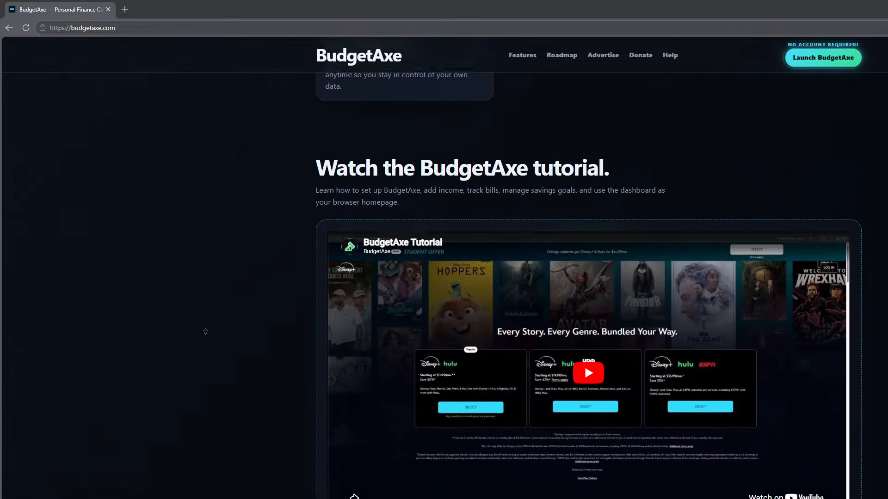
scroll(220, 296, up, 20)
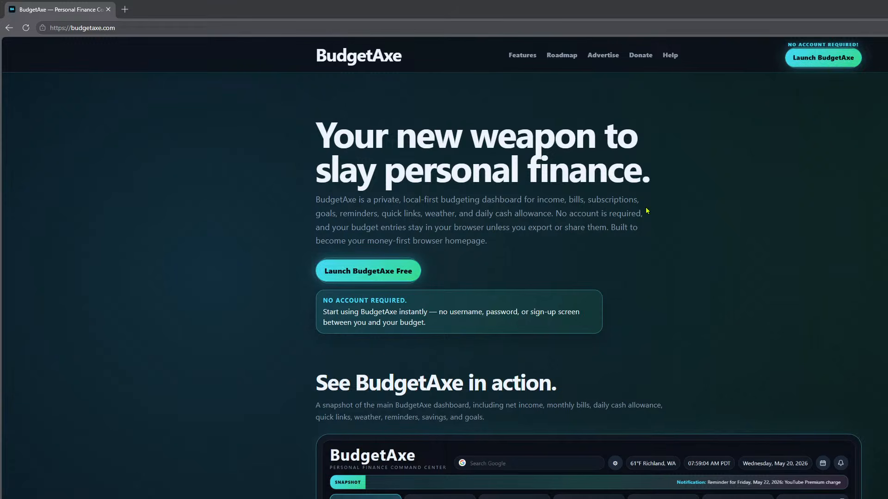
scroll(675, 296, down, 2)
scroll(685, 298, up, 2)
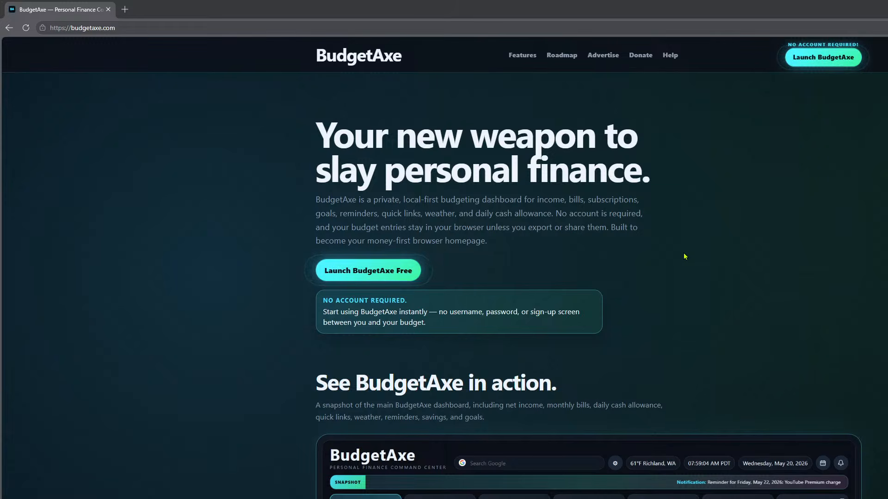
click(134, 28)
click(154, 194)
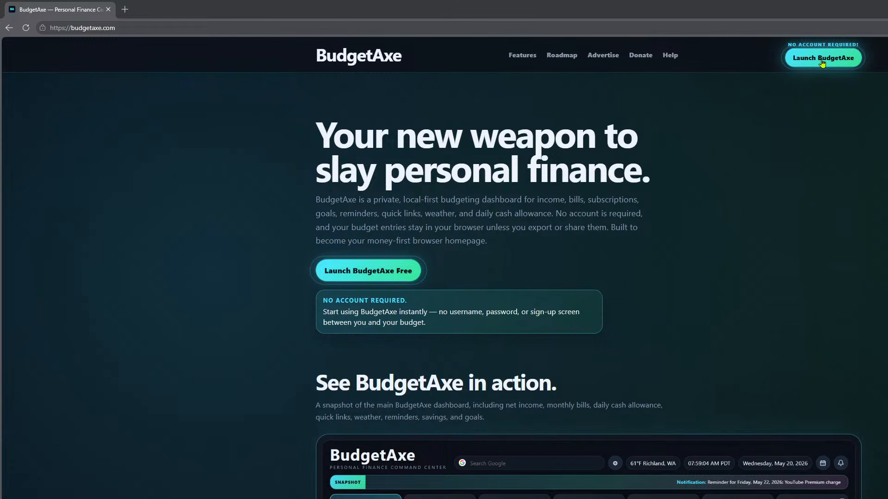
scroll(462, 314, down, 4)
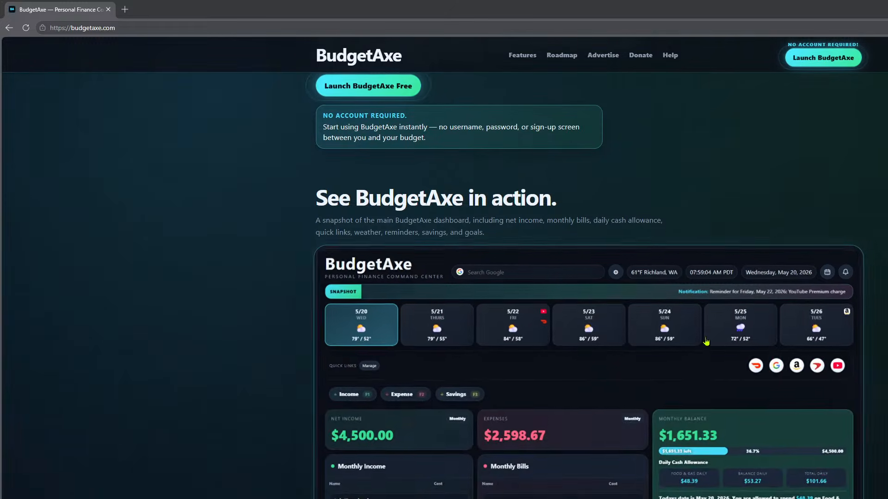
scroll(590, 366, up, 4)
- Launch BudgetAxe and dismiss the homepage suggestion by enabling "Do not show this again" and marking it as read
click(823, 57)
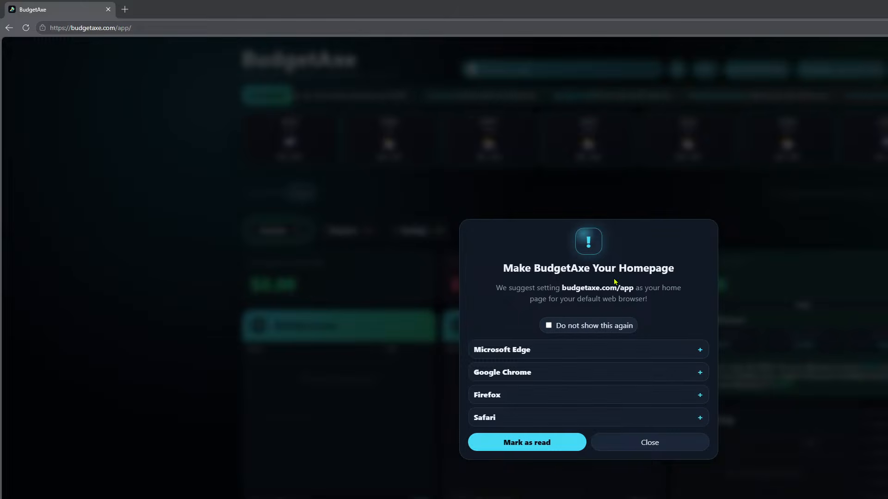
click(581, 326)
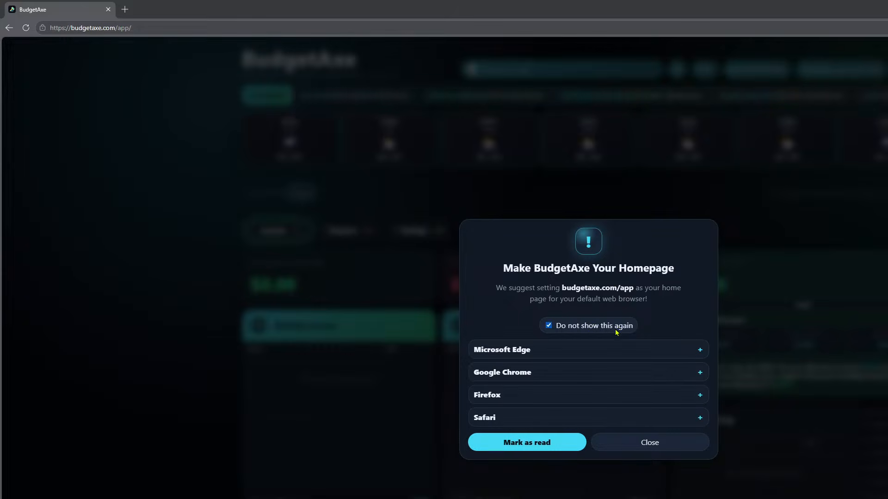
click(532, 447)
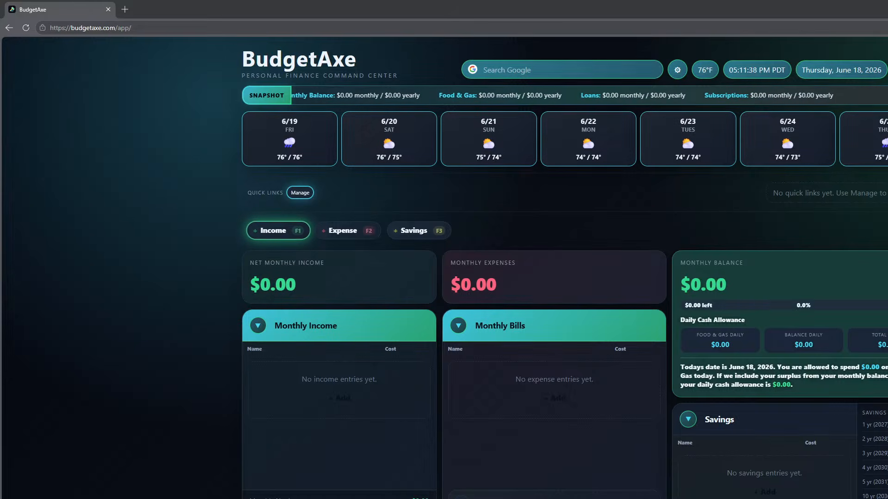
click(160, 29)
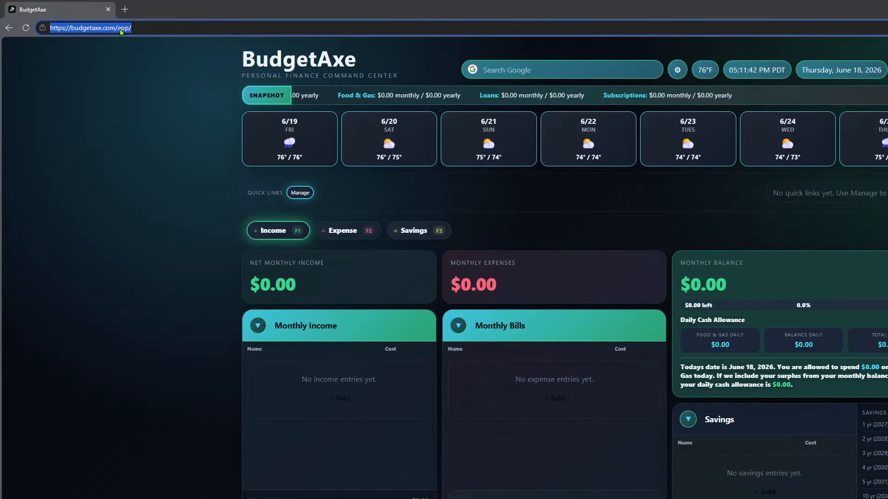
click(118, 29)
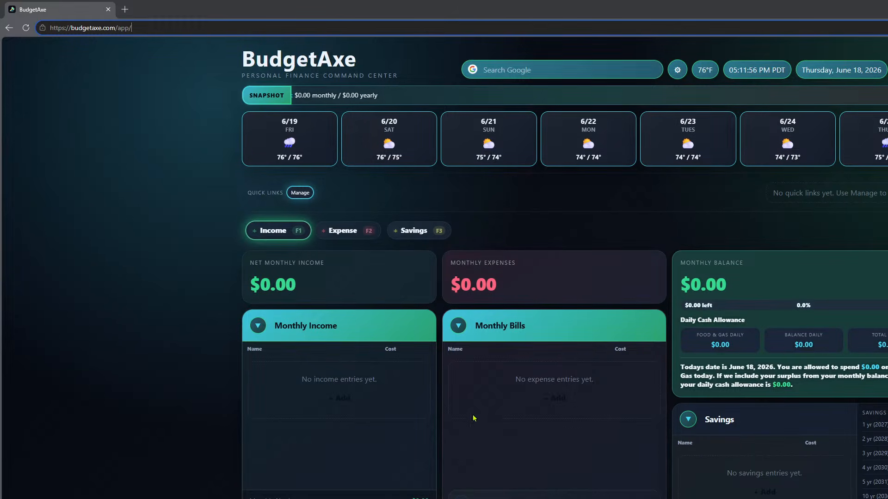
scroll(417, 389, down, 1)
scroll(510, 381, up, 1)
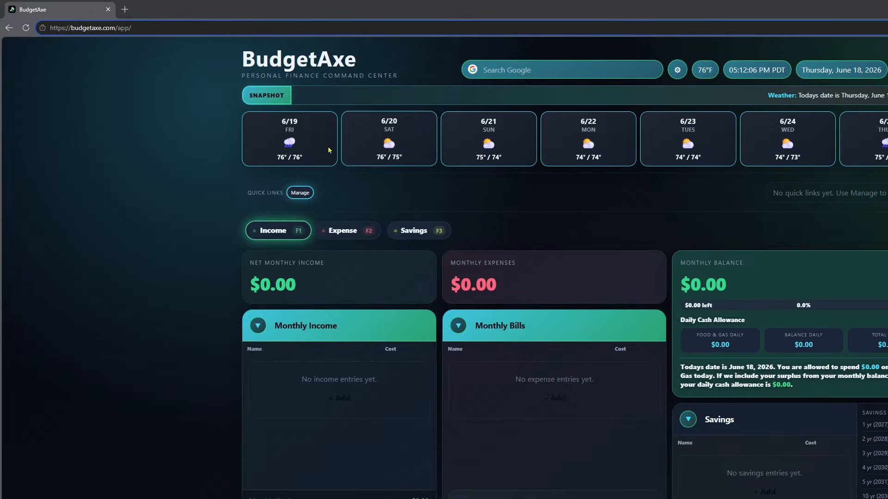
- View the Quick Links manager with its search, alignment and sorting options, and close it without adding a link
click(305, 193)
click(305, 193)
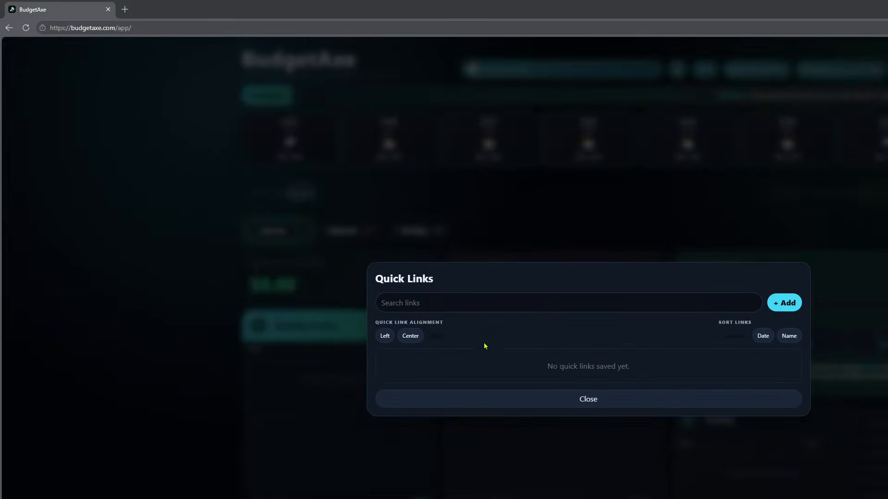
double_click(588, 399)
click(622, 408)
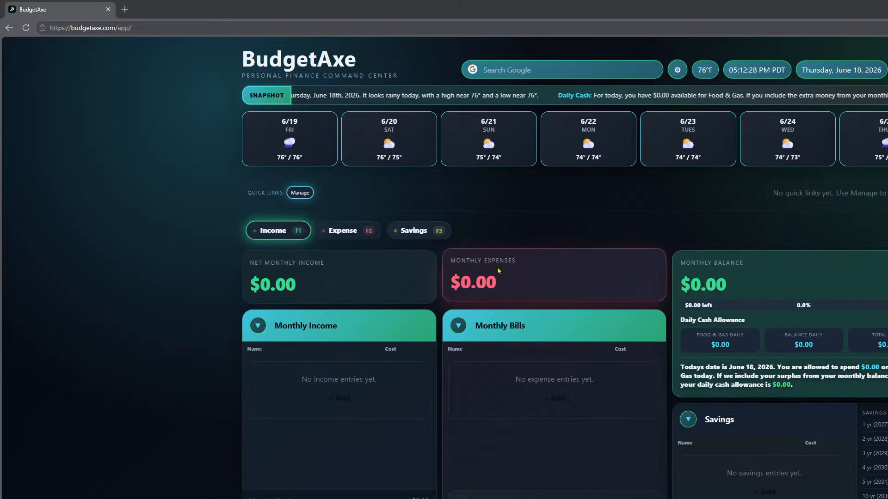
- Look over the dashboard's income, bills, savings and calculator cards and return to the weather forecast and quick links
scroll(426, 257, down, 3)
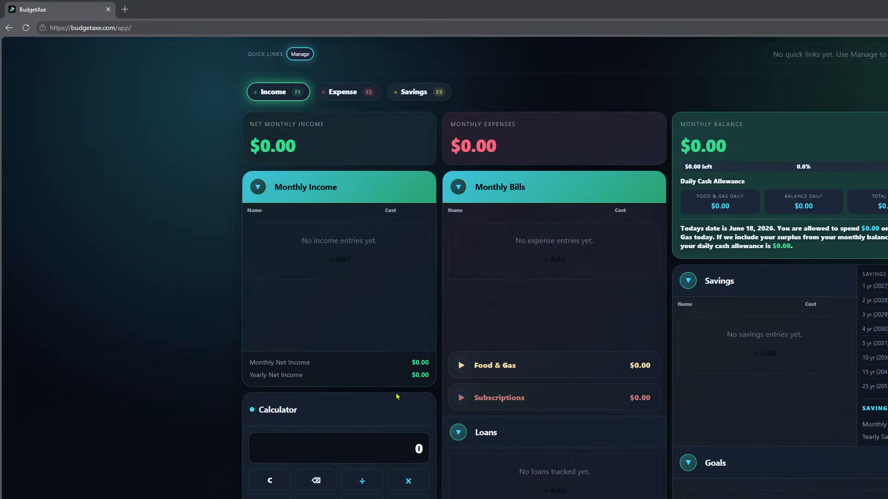
scroll(386, 407, up, 3)
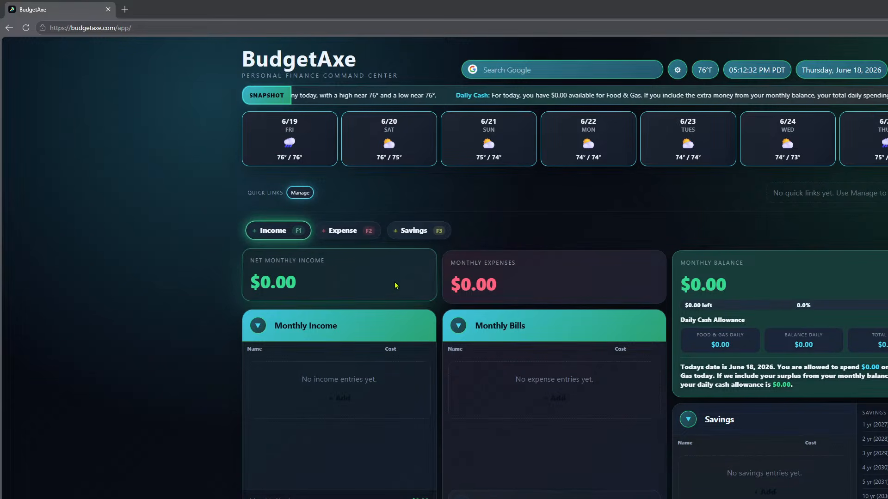
scroll(395, 285, down, 3)
scroll(376, 297, up, 3)
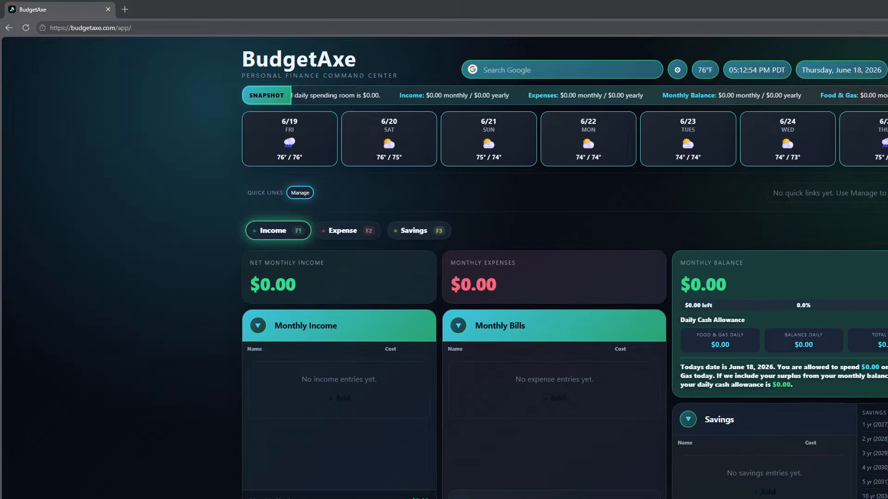
- Switch to Chrome, view the BudgetAxe YouTube channel and its live stream, and return to the dashboard with OBS minimized
key(alt+Tab)
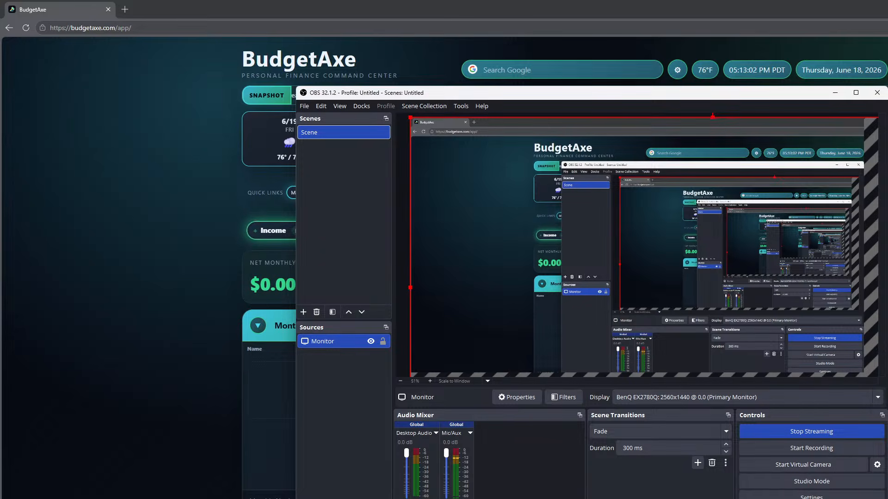
key(alt+Tab)
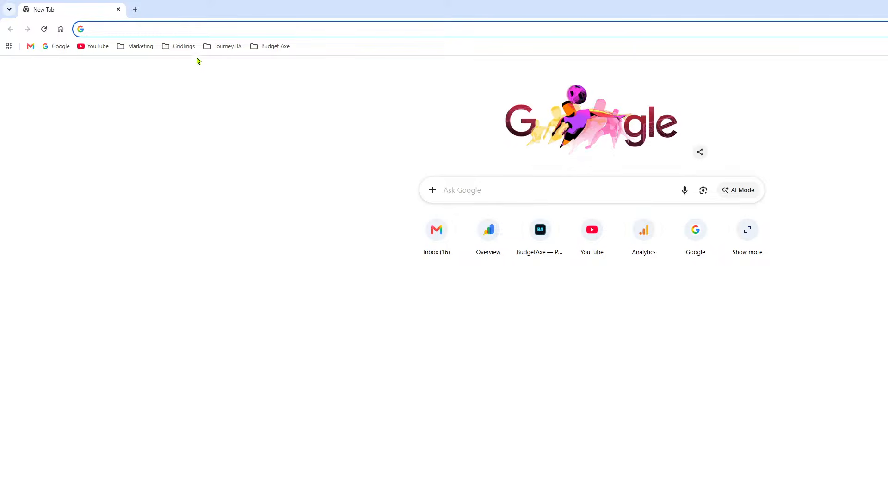
click(91, 49)
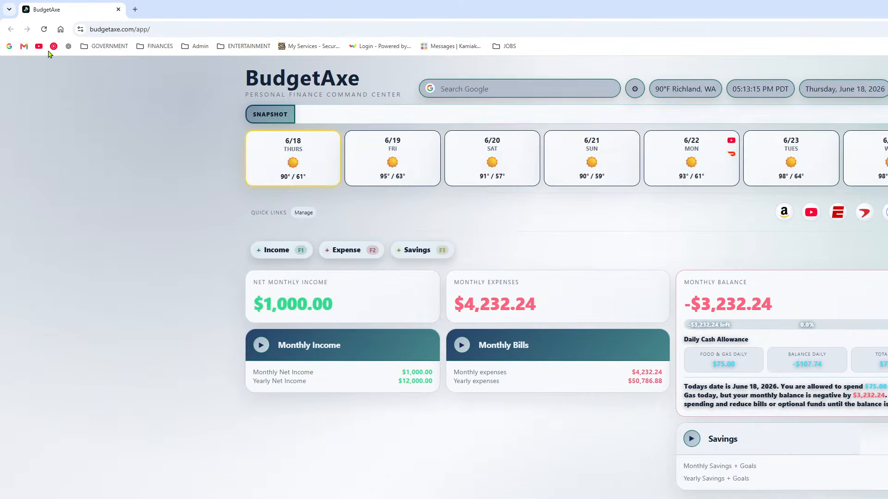
click(39, 46)
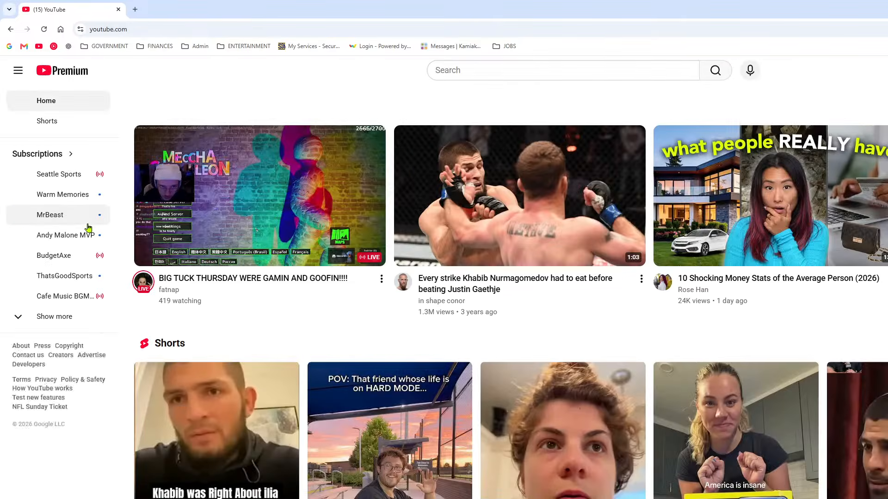
click(60, 256)
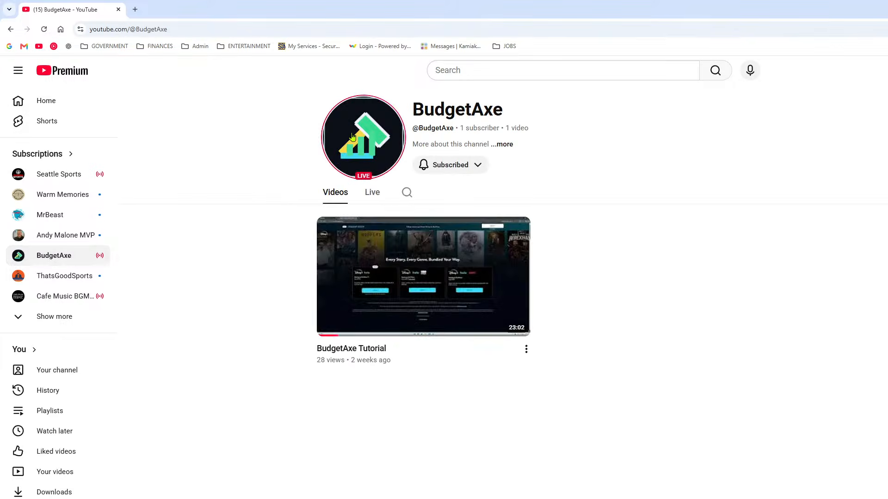
click(394, 155)
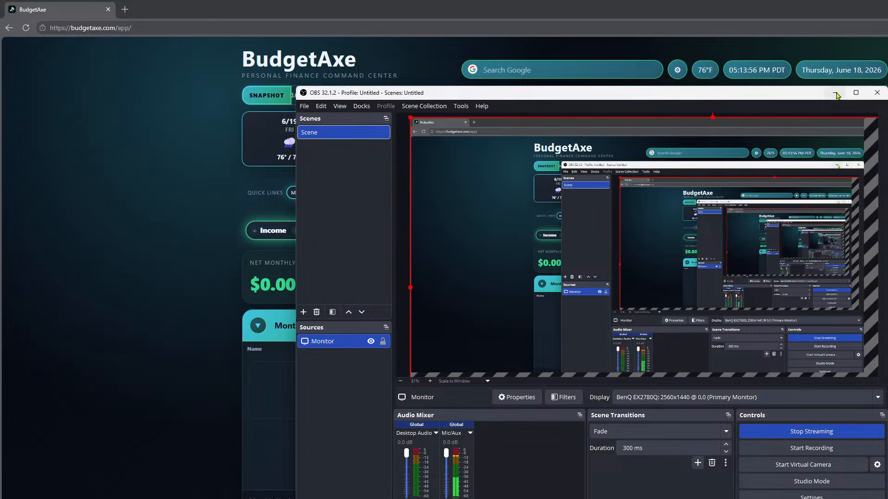
click(836, 94)
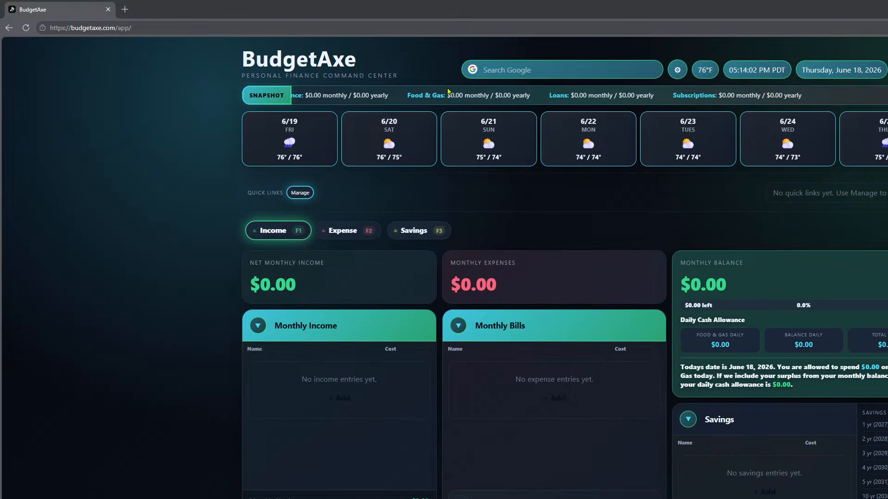
- Hide the calculator card on the dashboard
scroll(208, 410, down, 3)
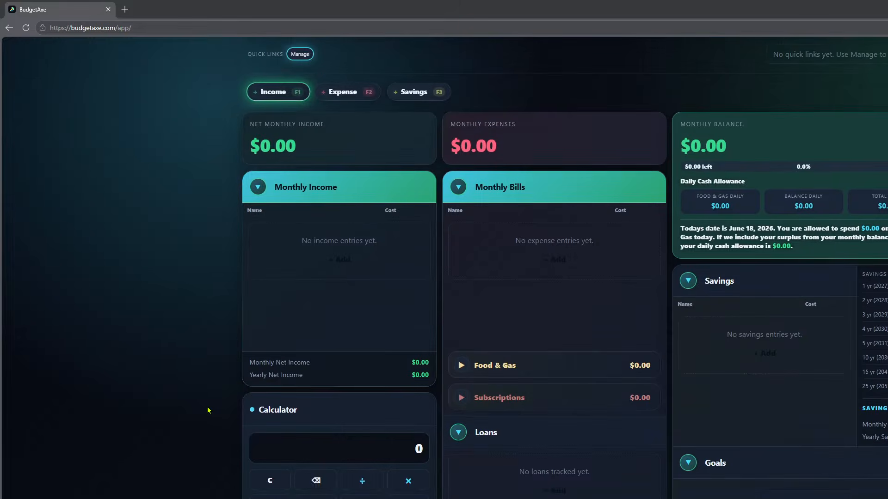
scroll(208, 410, up, 1)
click(409, 456)
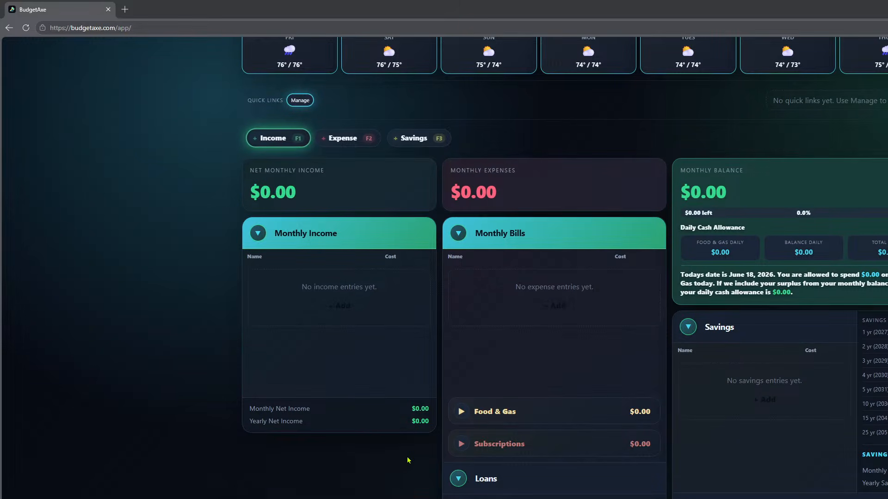
scroll(407, 460, up, 2)
- Collapse the Loans, Savings, Monthly Bills and Monthly Income sections of the dashboard
scroll(468, 447, down, 3)
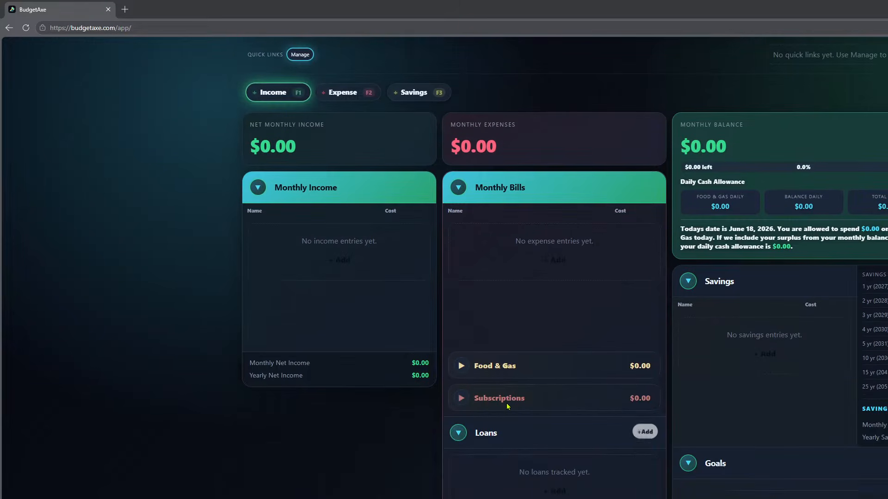
click(458, 432)
scroll(688, 367, up, 2)
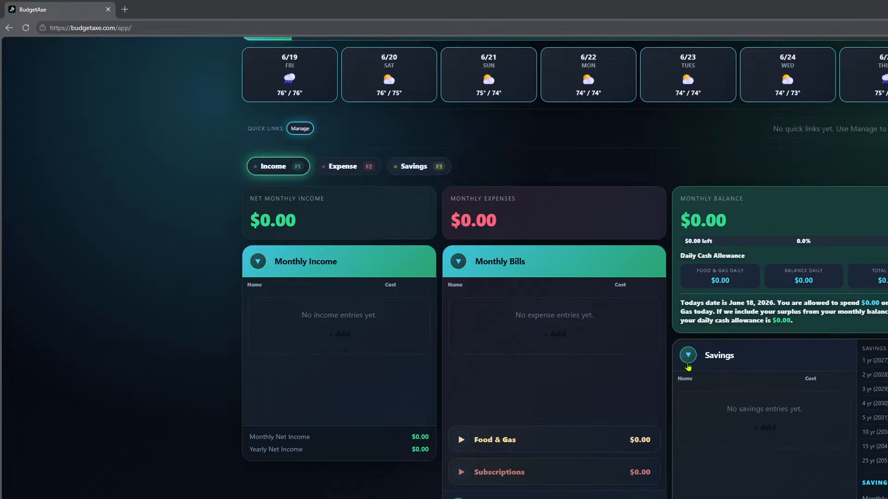
click(688, 367)
click(458, 292)
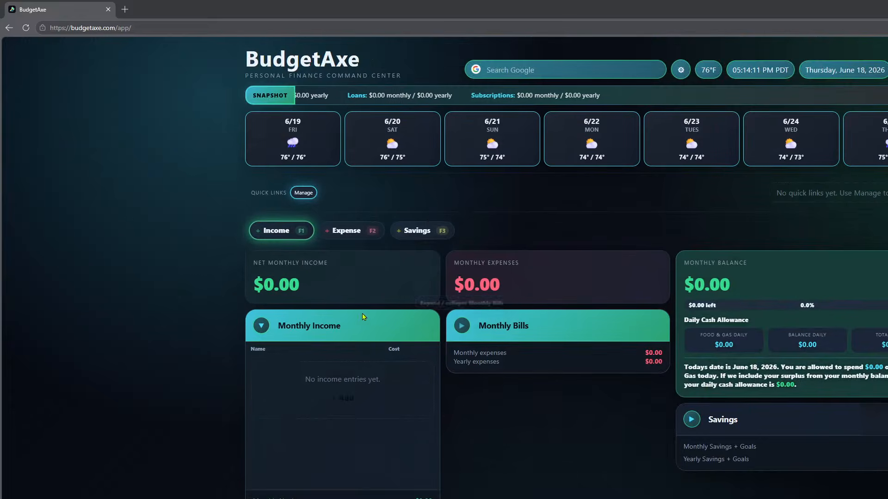
click(272, 321)
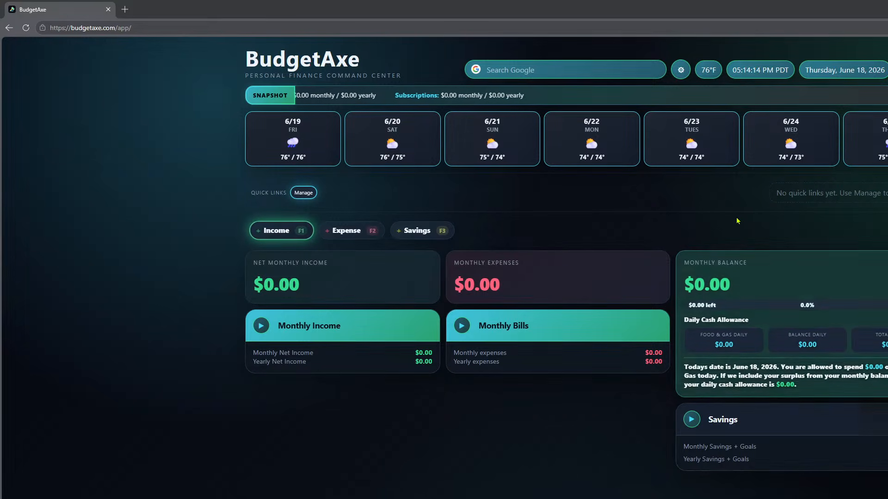
- Open the dashboard settings and expand the appearance options containing the light mode and theme choices
click(681, 72)
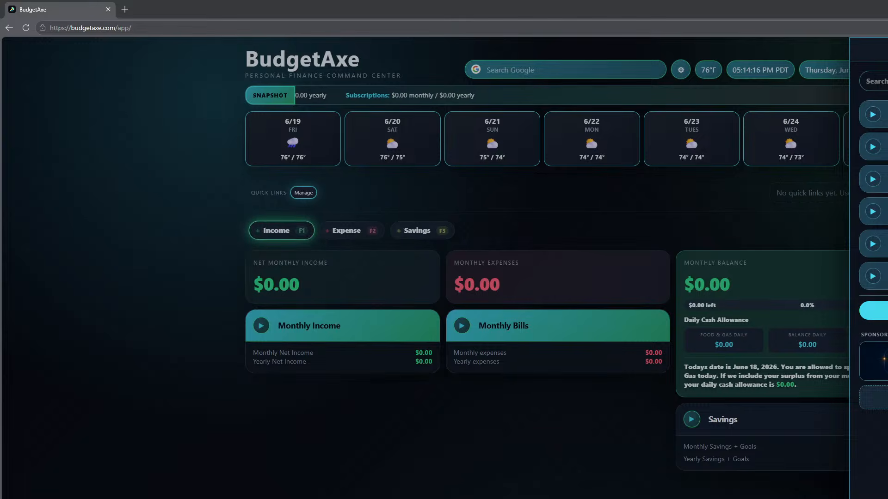
click(872, 182)
click(878, 241)
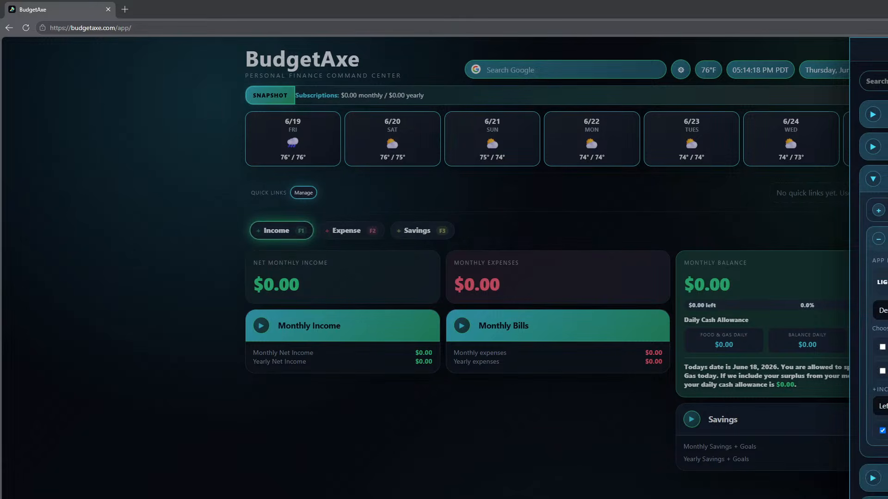
- Try several of the built-in color themes, including the pink-and-orange one and the slate one
click(881, 311)
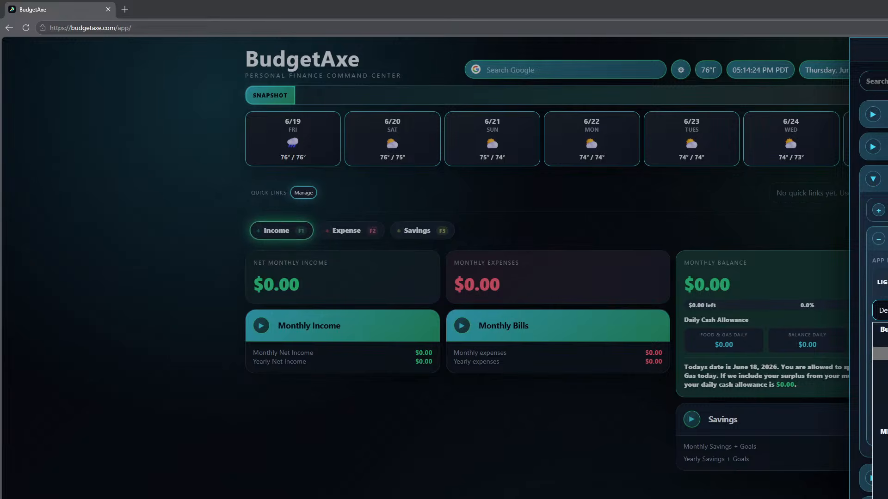
click(880, 353)
click(879, 311)
click(879, 380)
click(880, 311)
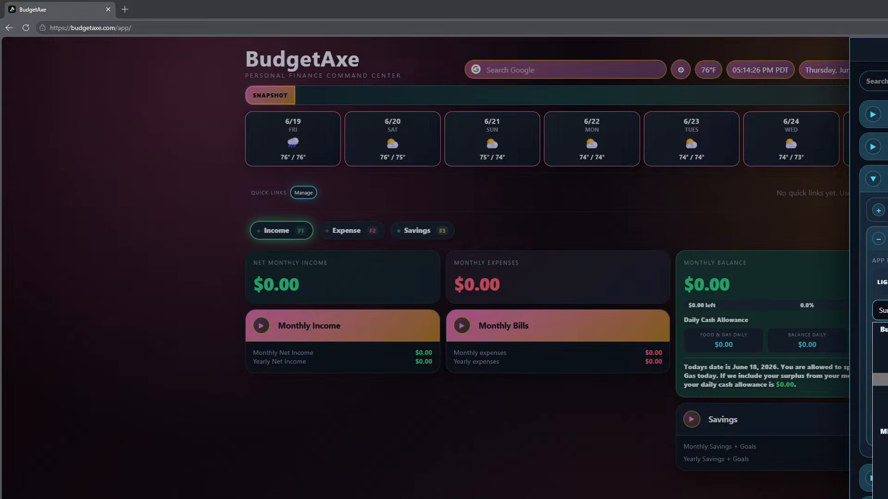
click(880, 393)
click(880, 311)
click(880, 405)
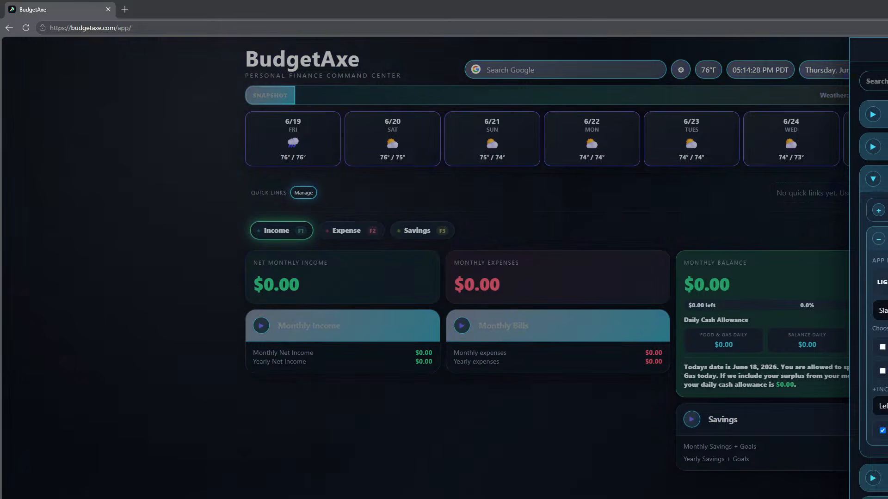
- Try the red "Ari…" and navy "Sea…" team themes, and go back to the pink-and-orange theme
click(880, 311)
click(880, 443)
click(880, 311)
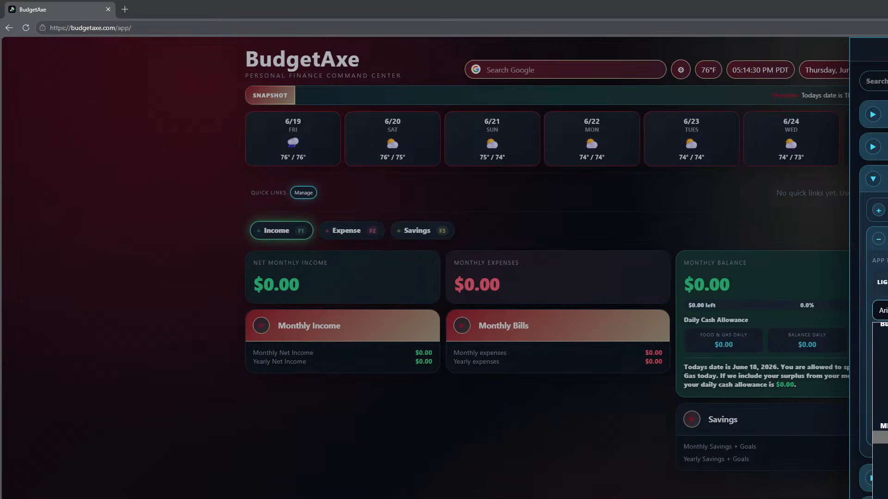
scroll(880, 428, down, 4)
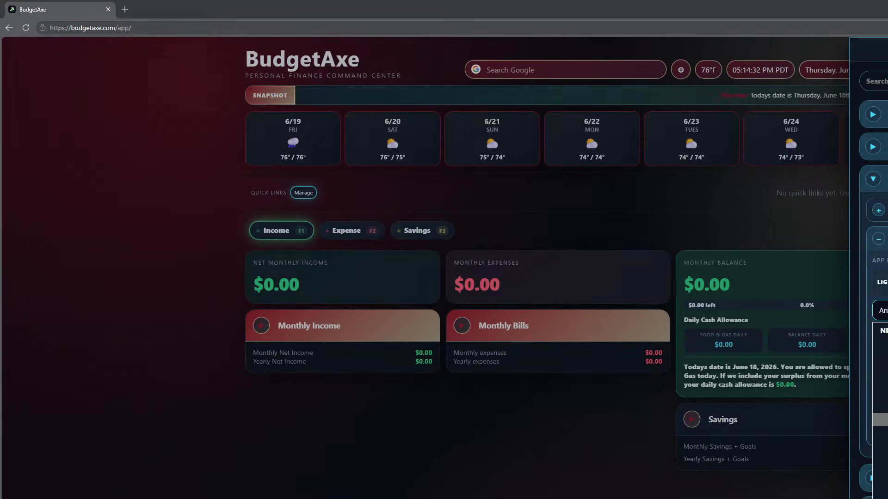
scroll(880, 424, down, 12)
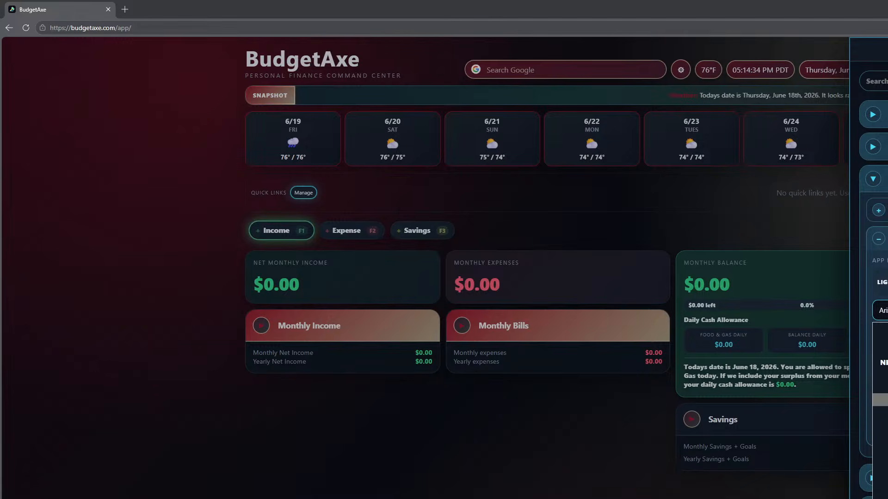
click(880, 472)
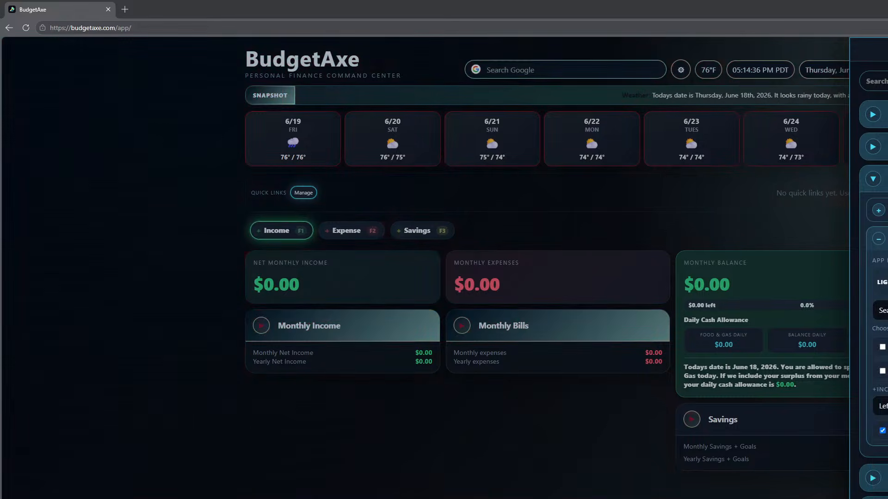
click(880, 311)
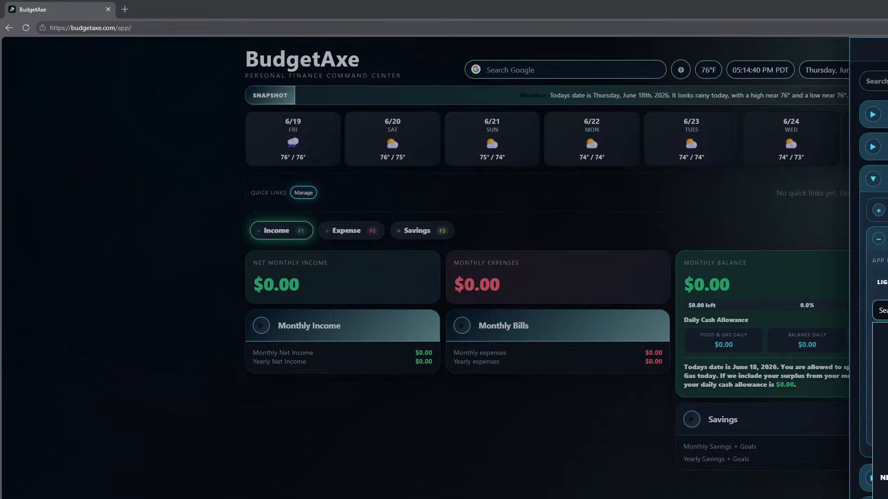
scroll(880, 442, down, 3)
click(880, 380)
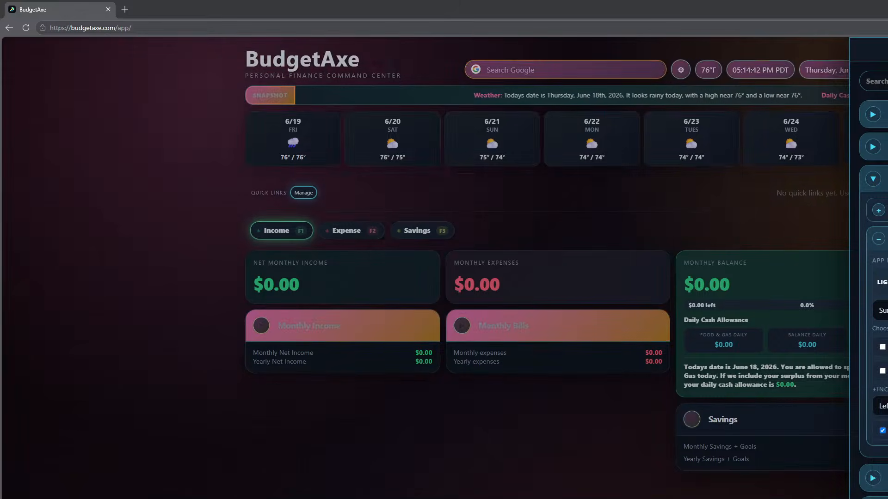
- Switch the app to light mode and apply the navy-and-green "Sea…" theme
click(882, 282)
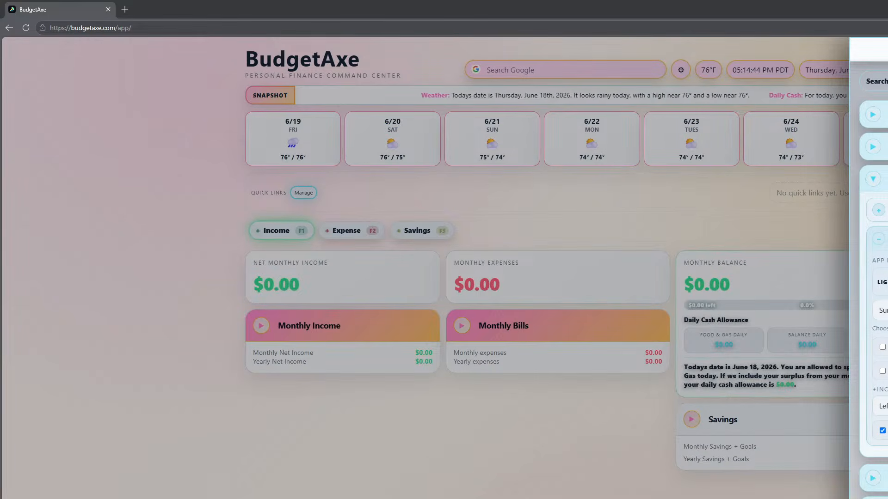
click(880, 310)
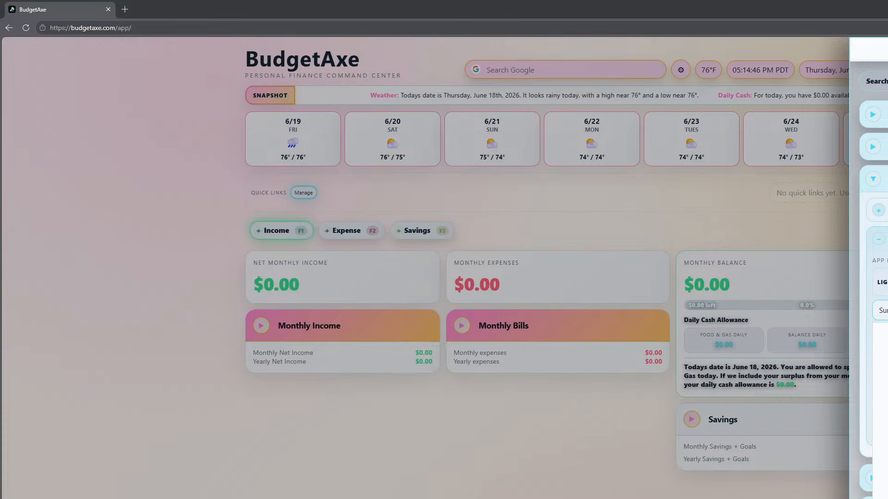
click(880, 342)
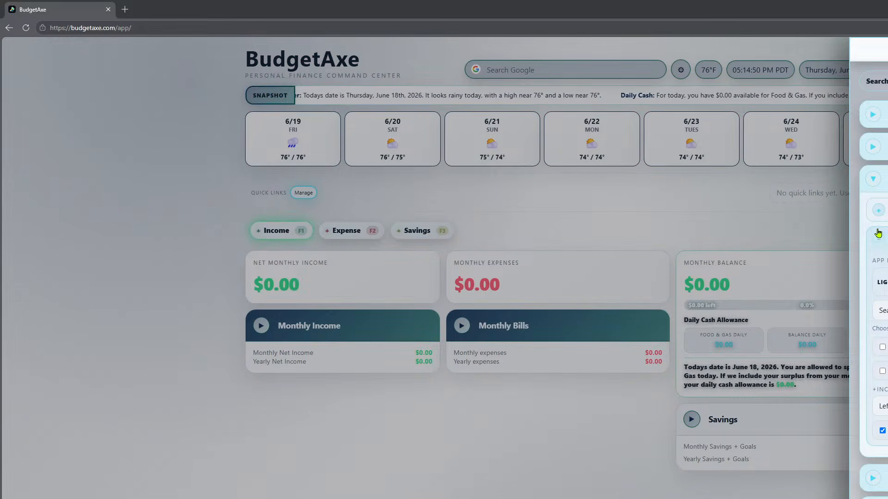
- Demonstrate showing and hiding the calculator card, leave it hidden, and enable the option directly beneath it
click(882, 348)
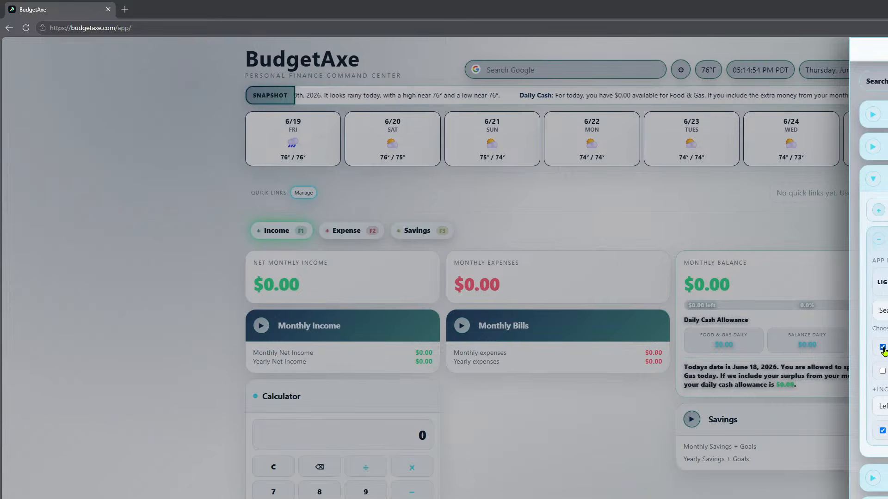
click(882, 348)
click(882, 348)
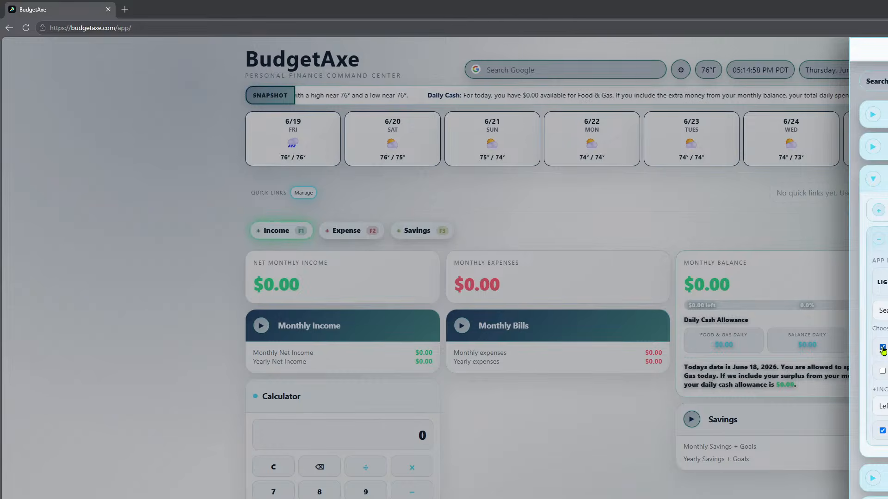
click(882, 348)
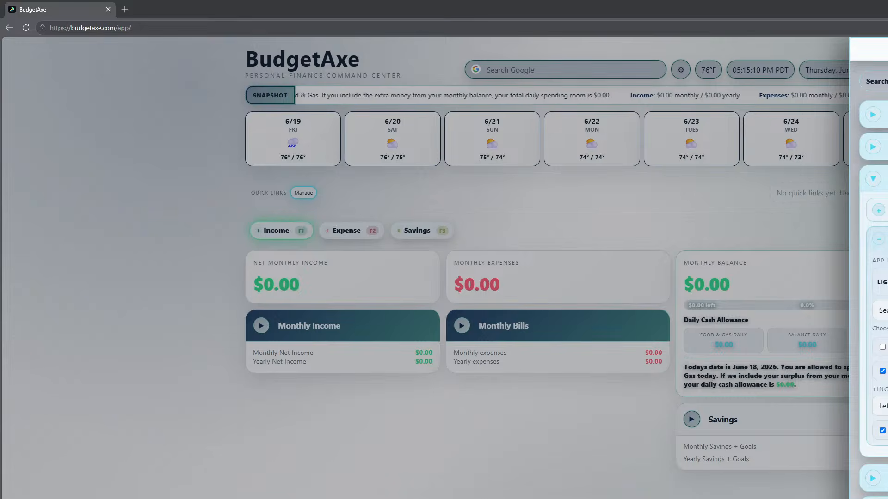
- Try center alignment for the Income, Expense and Savings buttons, and set their alignment to right
click(882, 406)
click(882, 437)
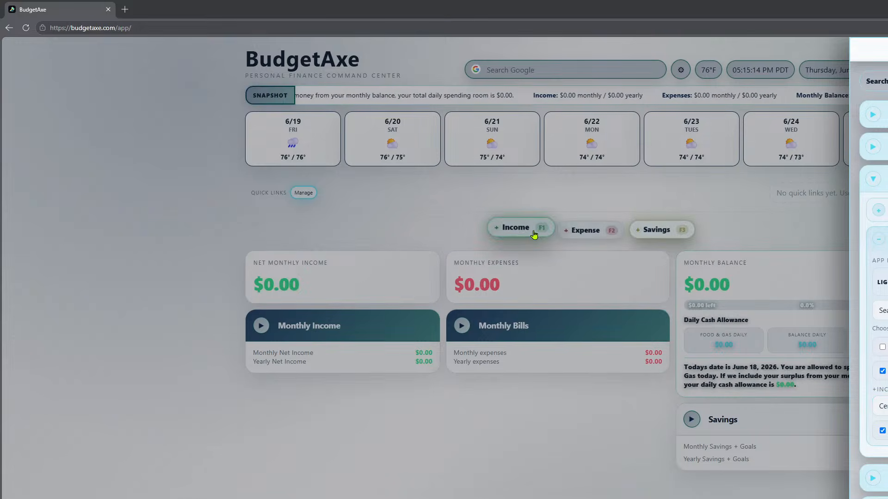
click(882, 407)
click(882, 450)
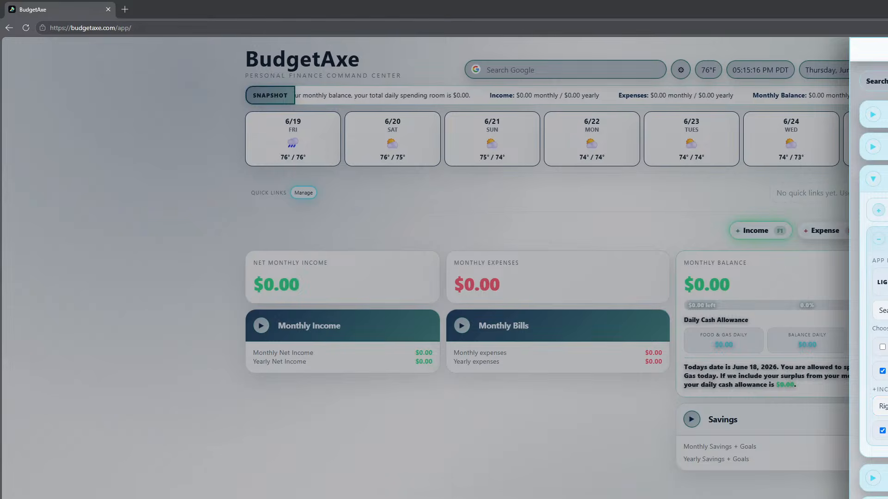
- Try center and left alignment for the Income, Expense and Savings buttons, and set their alignment to center
click(882, 407)
click(882, 437)
click(883, 406)
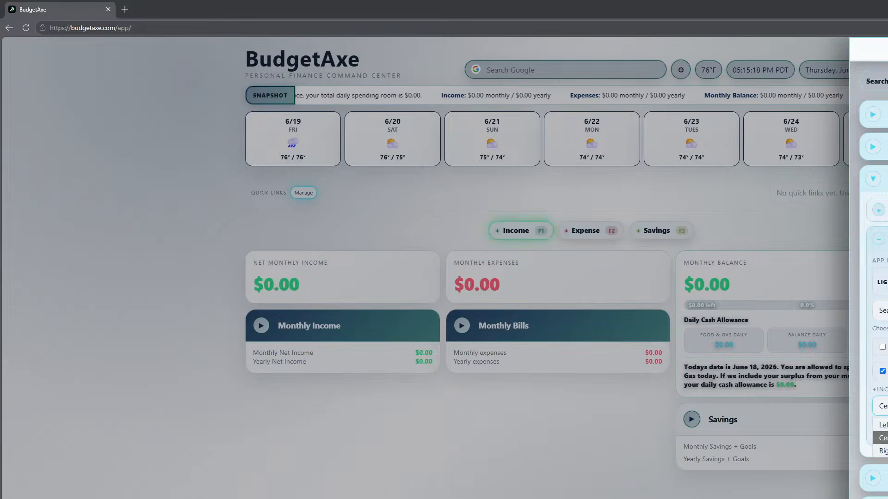
click(882, 424)
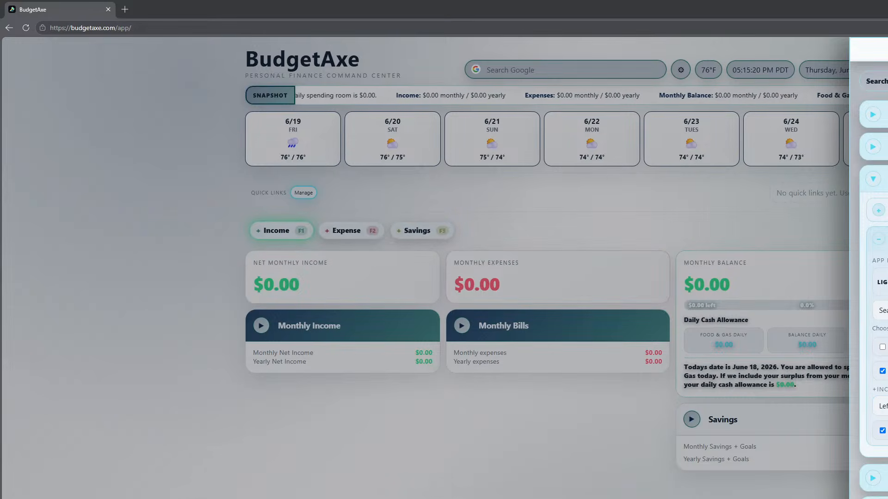
click(882, 407)
click(882, 437)
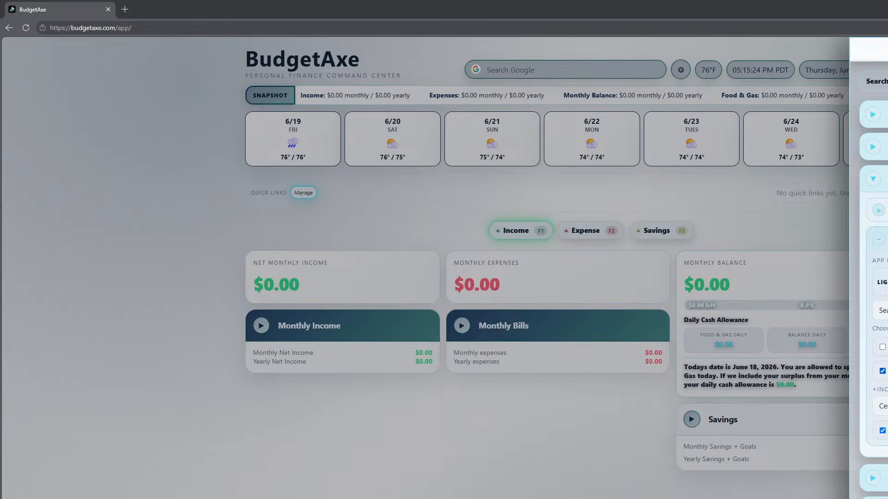
click(871, 244)
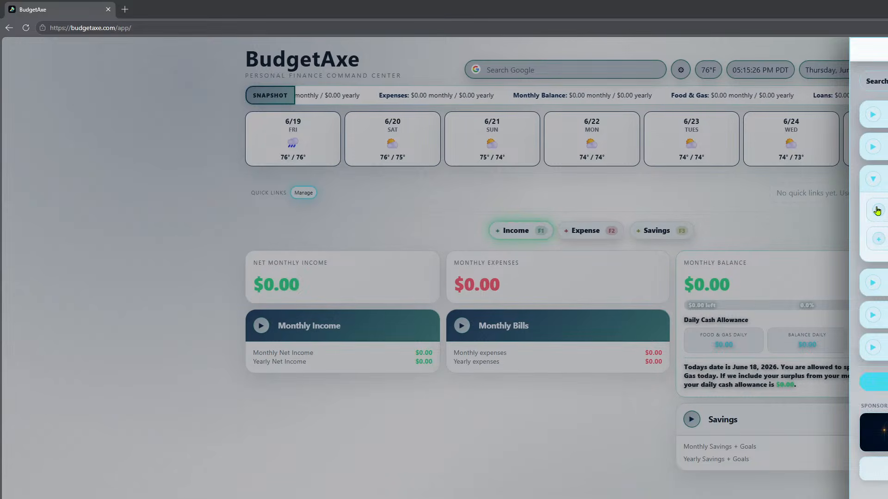
- Look through the first two groups of the layout settings, and open the clock and date options
click(877, 211)
click(882, 243)
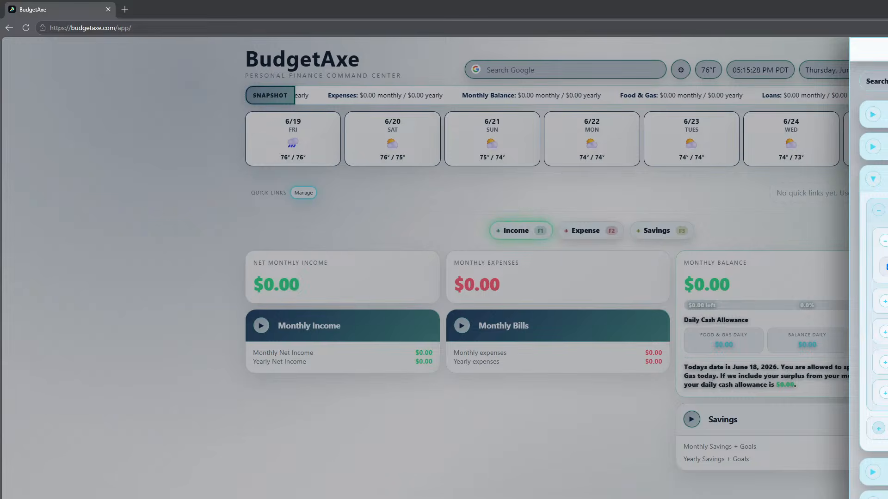
click(882, 242)
click(883, 273)
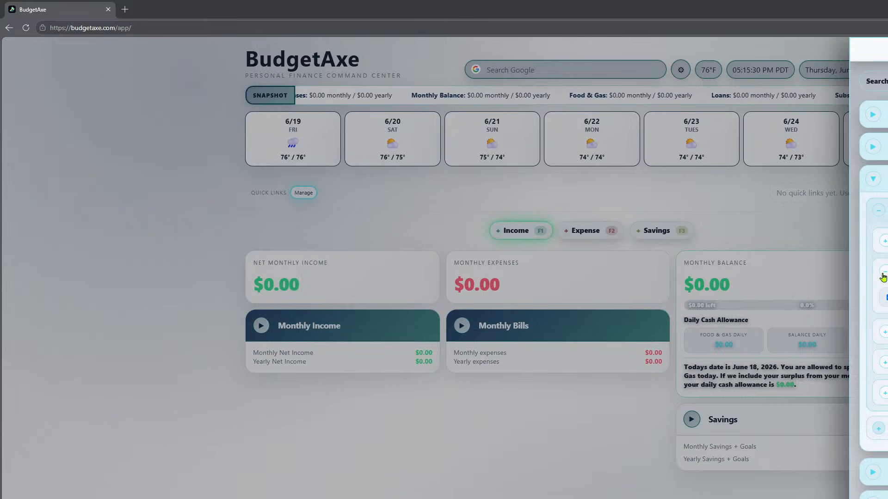
click(883, 276)
click(884, 301)
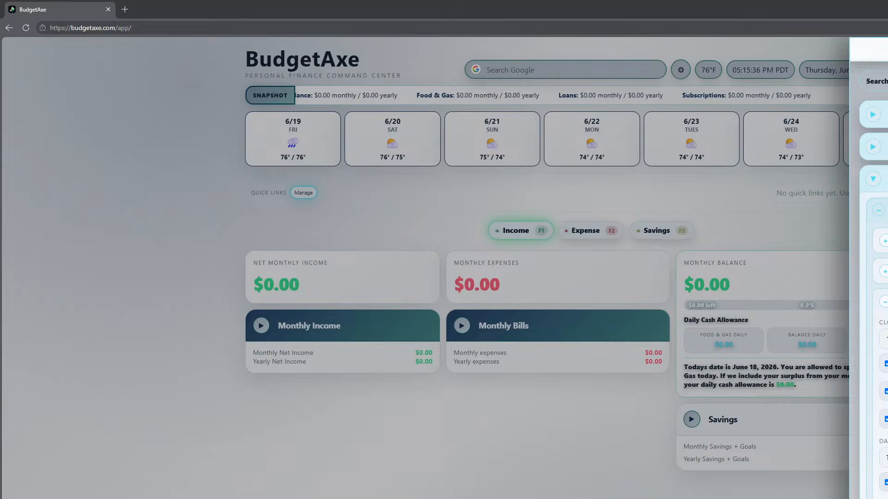
- Try the 24-hour clock format in the header, and return to the 12-hour format
key(Escape)
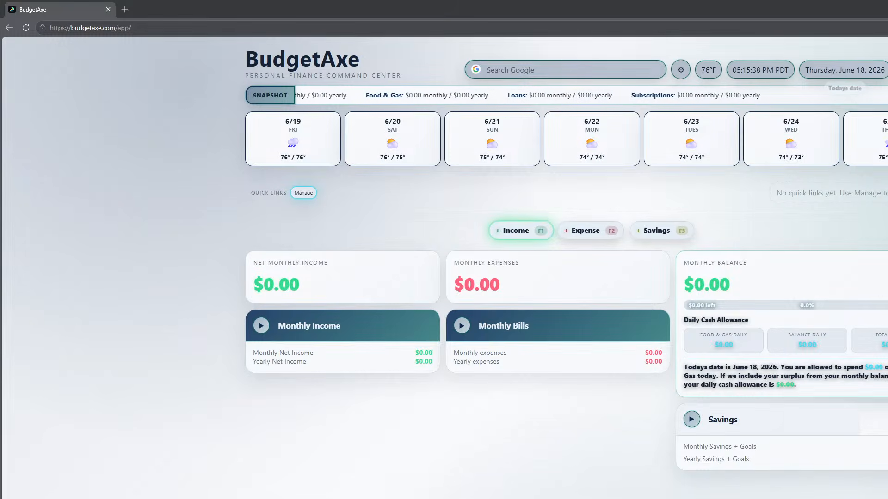
click(681, 69)
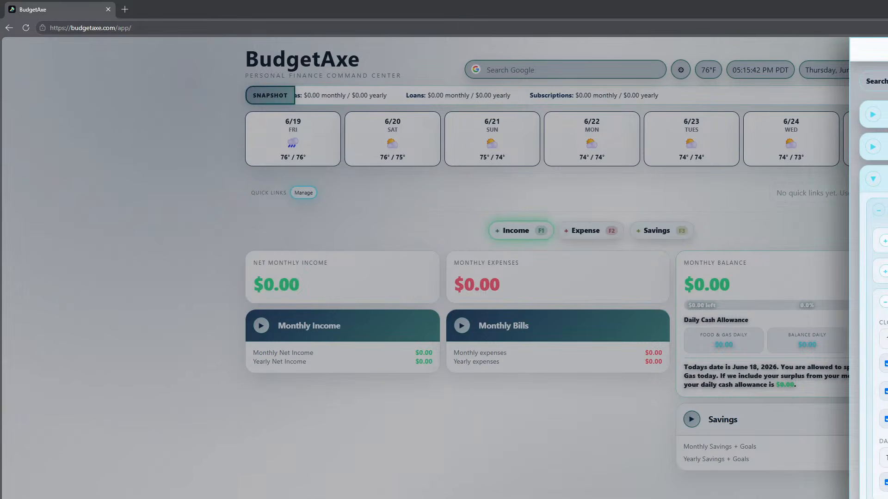
click(883, 339)
click(883, 371)
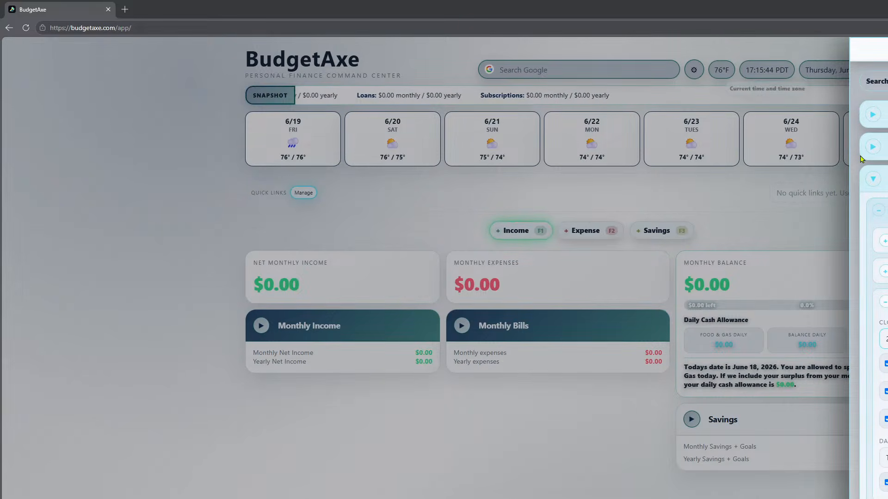
click(883, 339)
click(883, 356)
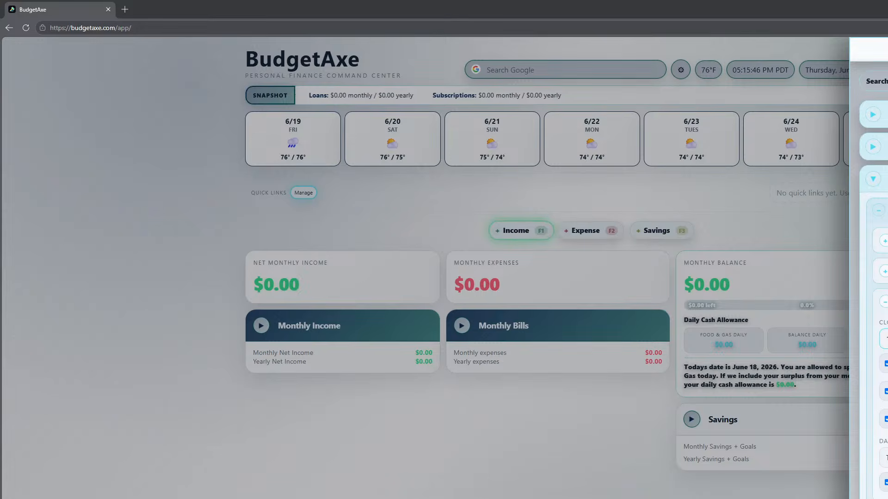
click(884, 302)
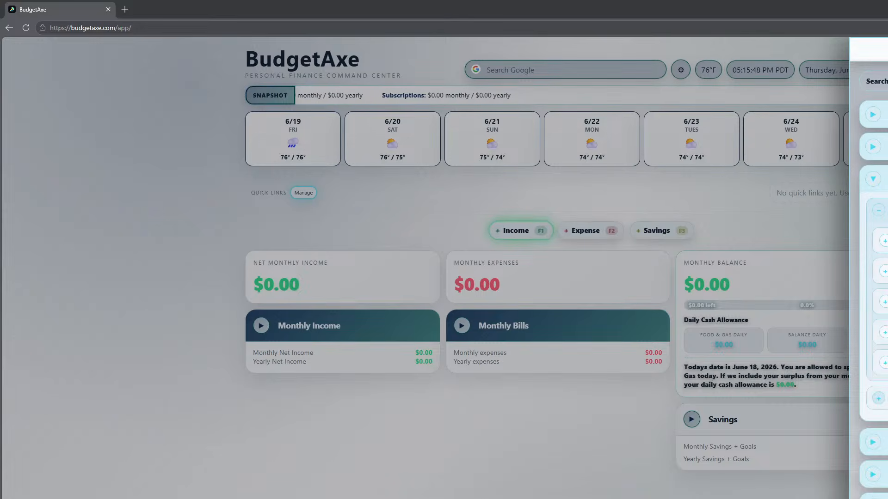
- Demonstrate hiding and showing the current temperature in the header through the weather options, and leave it hidden
click(884, 271)
click(885, 271)
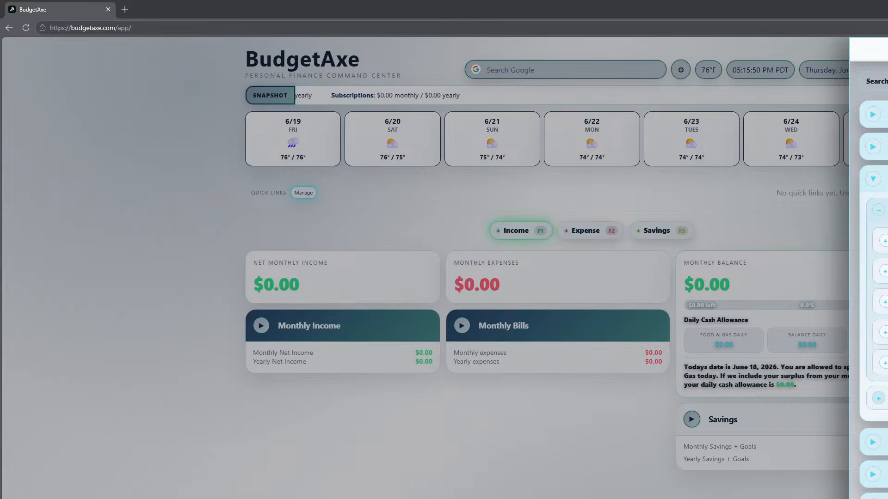
click(884, 363)
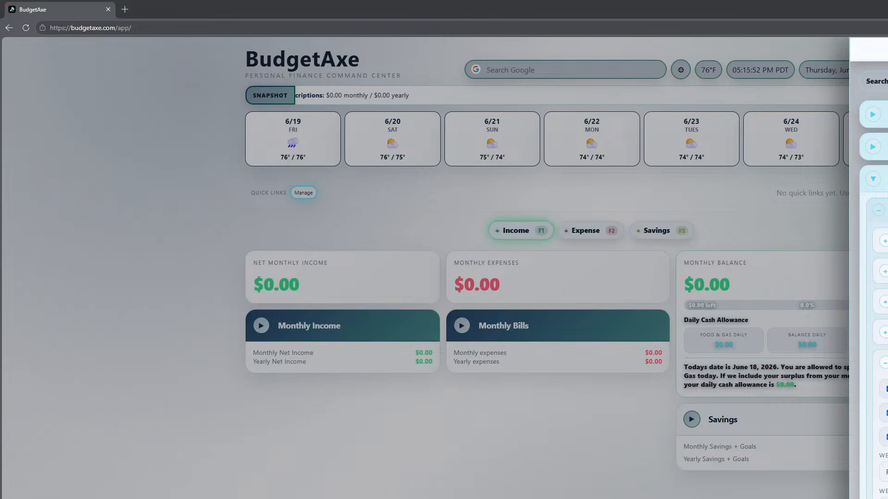
click(886, 389)
click(886, 389)
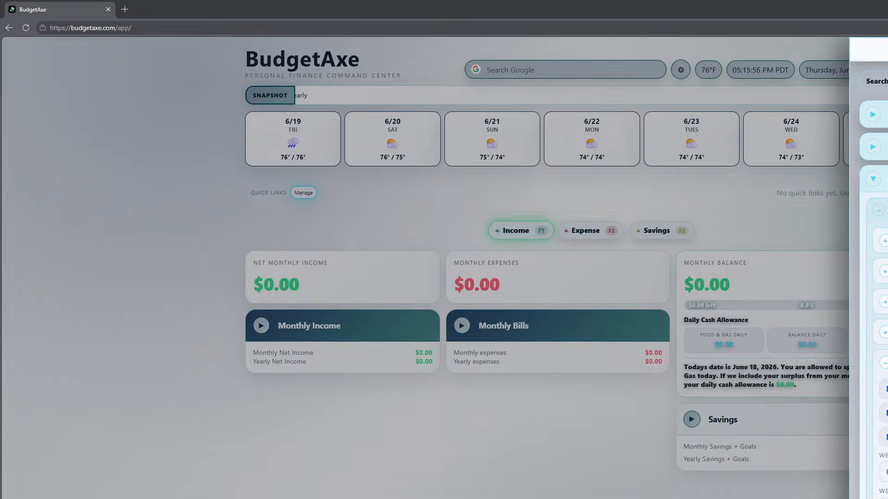
click(886, 414)
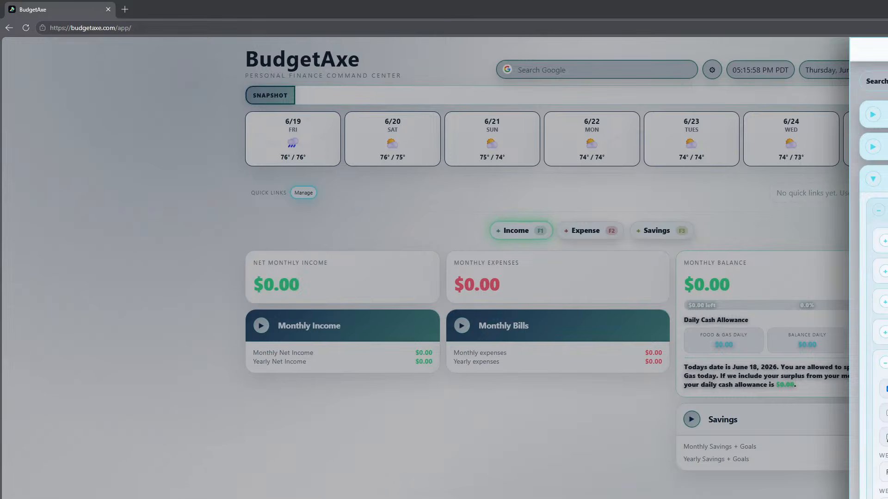
click(886, 414)
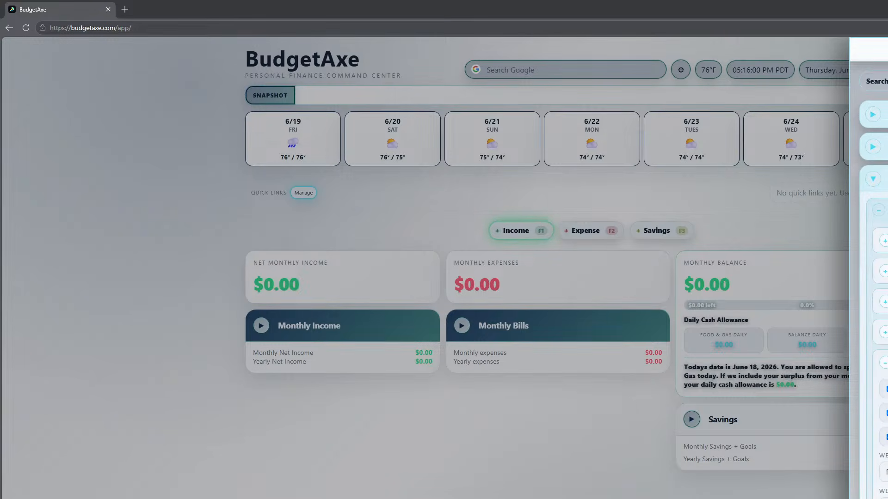
click(886, 413)
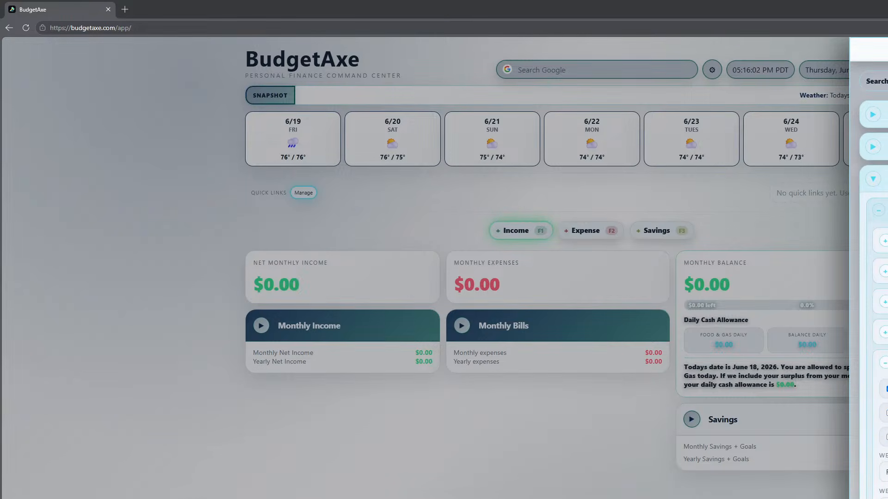
click(885, 364)
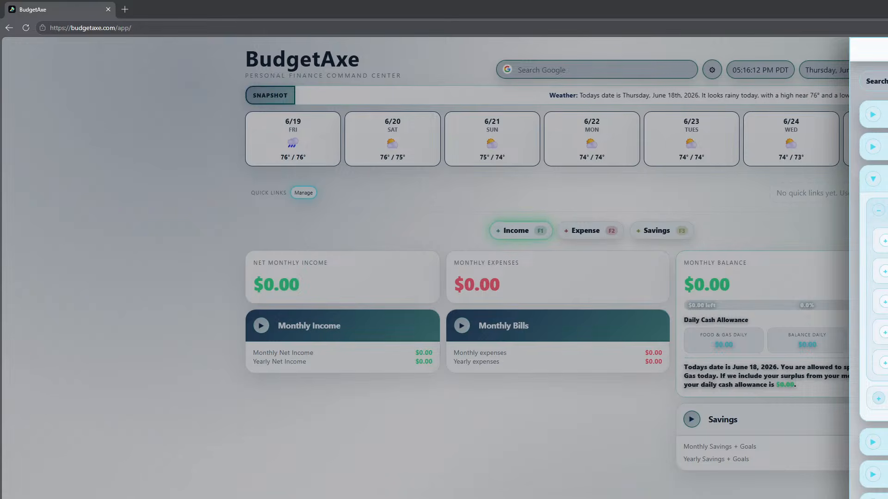
click(878, 211)
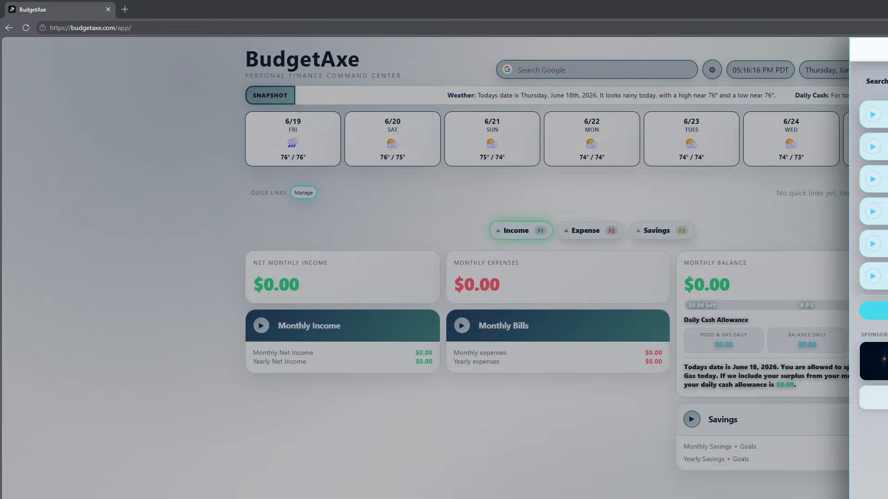
- View the dashboard with the settings closed, and reopen them to review the weather and clock options
click(289, 139)
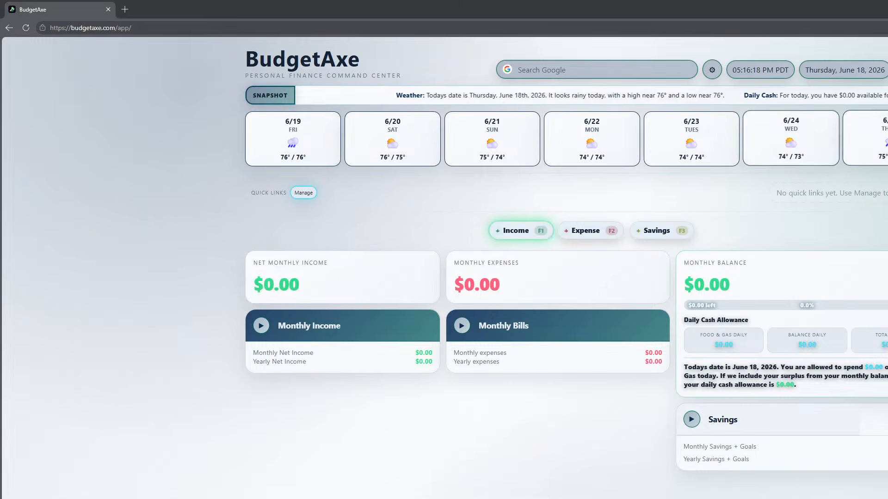
click(712, 69)
click(791, 97)
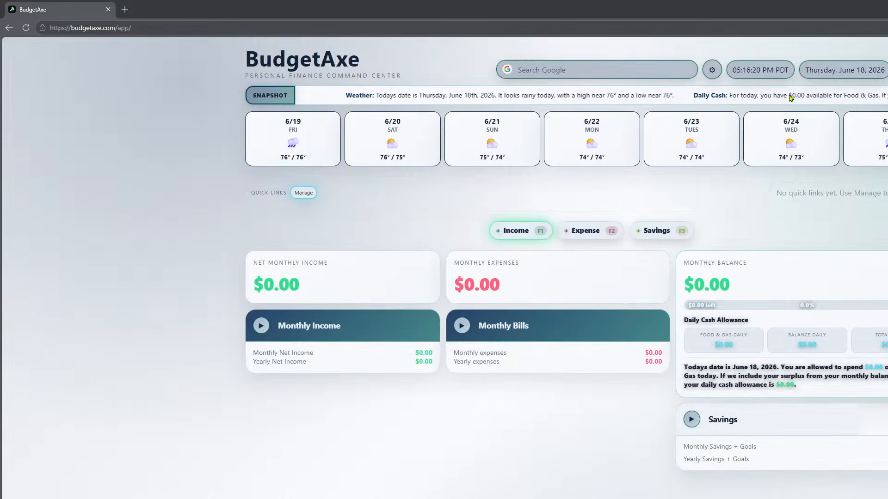
click(715, 70)
click(872, 178)
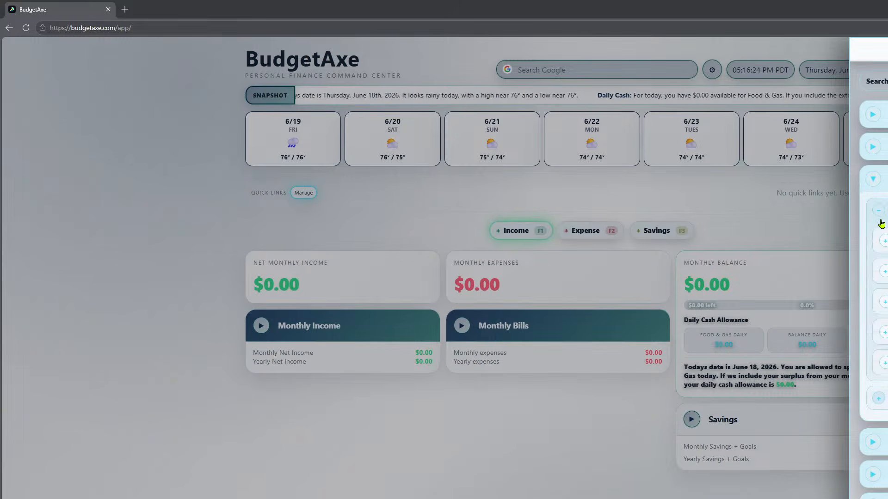
click(881, 369)
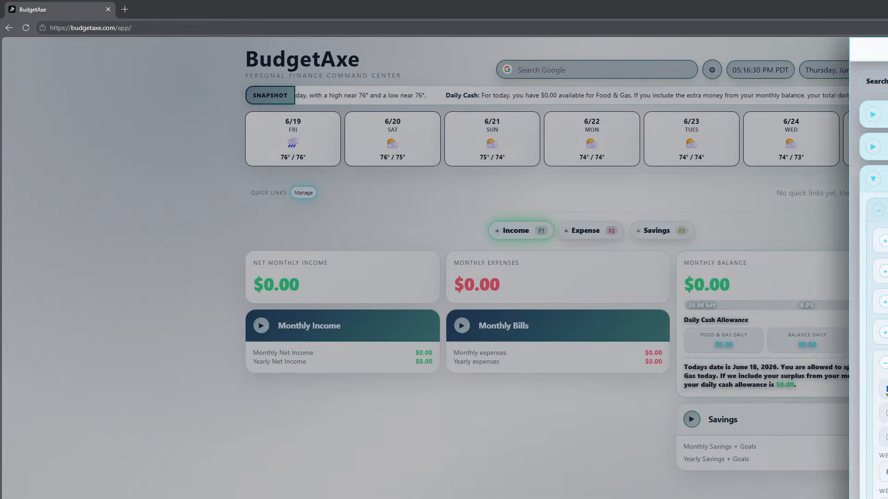
click(885, 363)
click(880, 303)
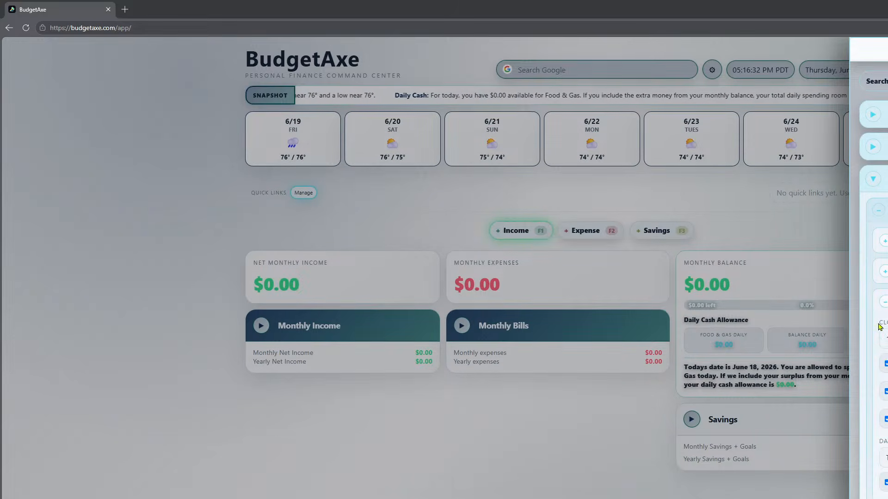
click(885, 301)
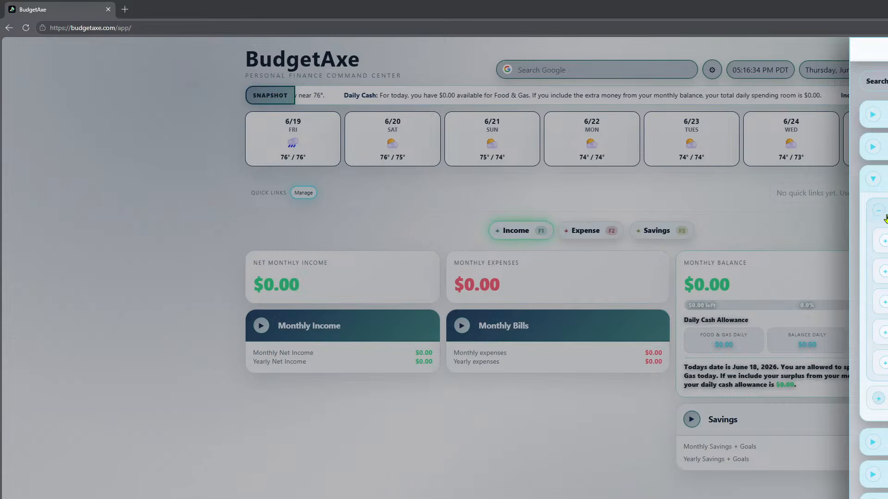
- Review the app mode and theme options and the weather options, and collapse the display settings section
click(880, 398)
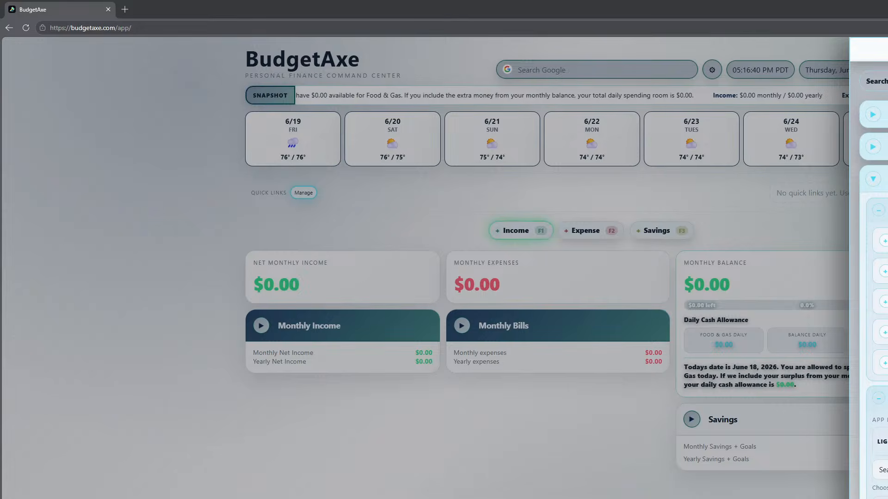
click(884, 363)
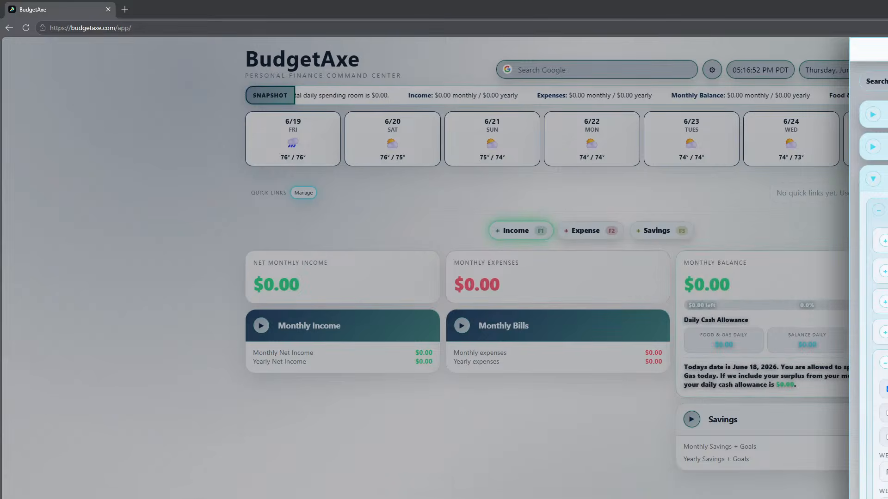
click(884, 364)
click(878, 212)
click(878, 241)
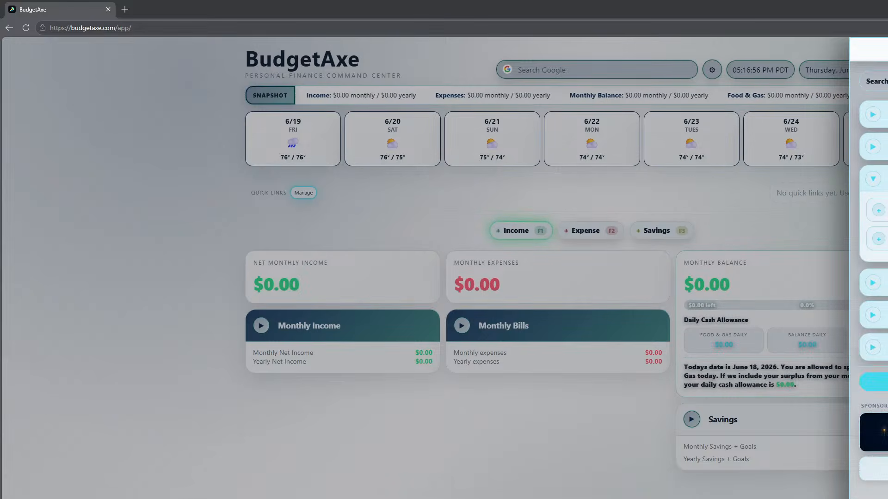
click(873, 179)
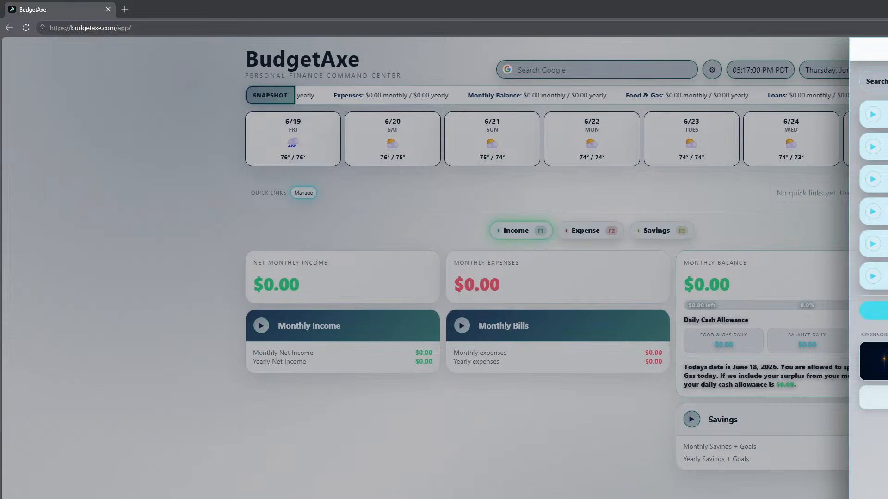
- Examine the BudgetAxe information section and the first group of options in the settings section directly beneath it
click(872, 115)
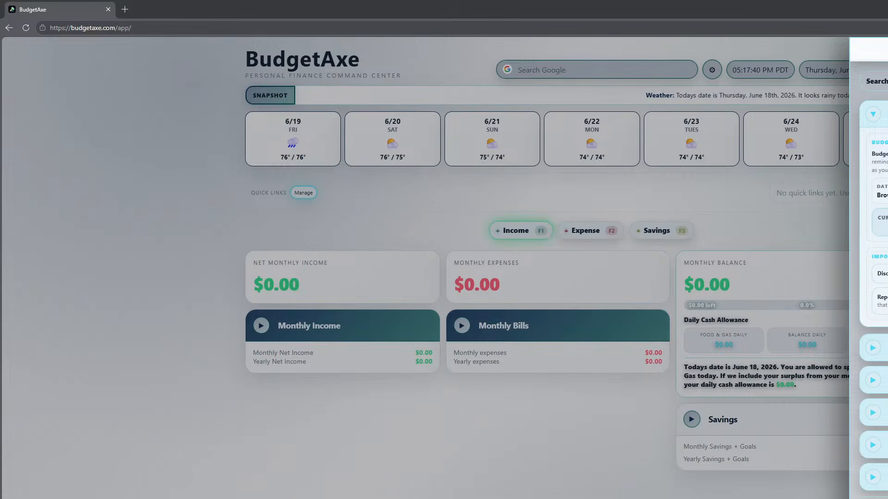
click(874, 121)
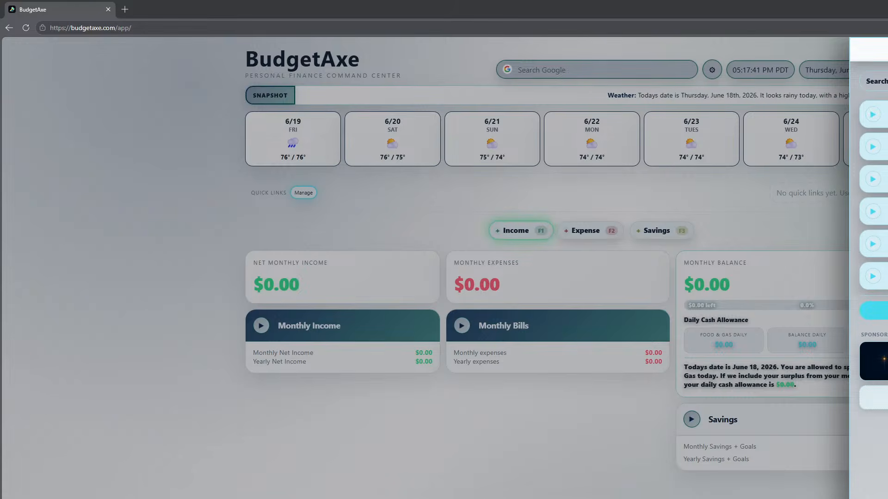
click(872, 146)
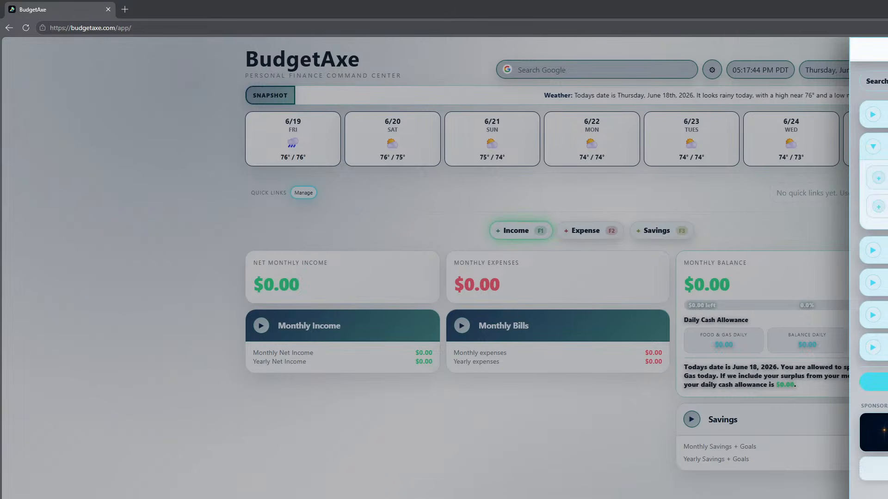
click(877, 177)
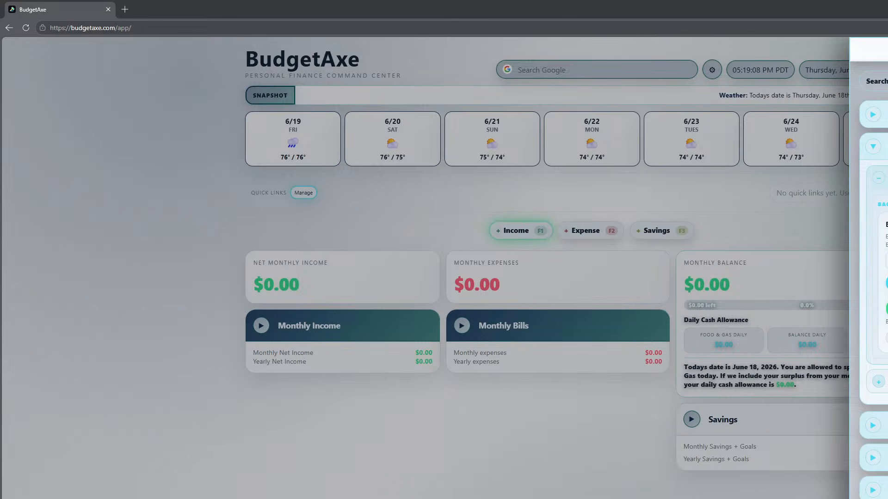
click(878, 178)
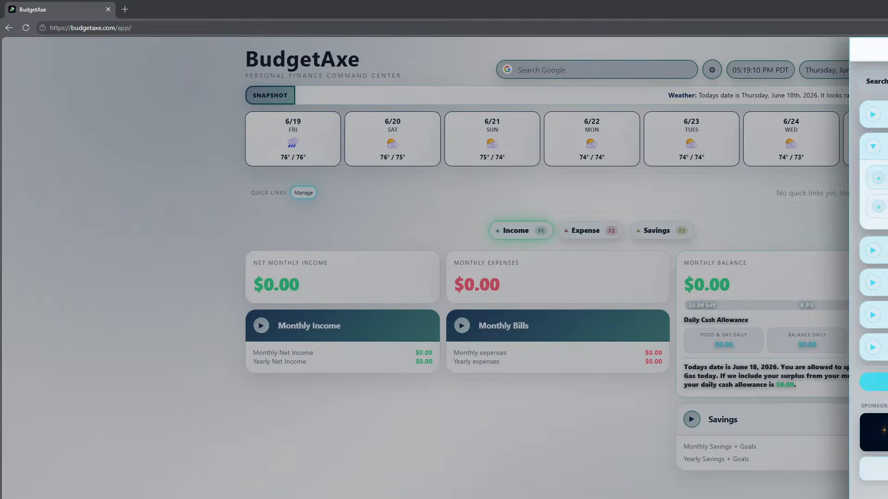
- Reset all BudgetAxe data stored in this browser from the reset options, confirming with RESET
click(878, 207)
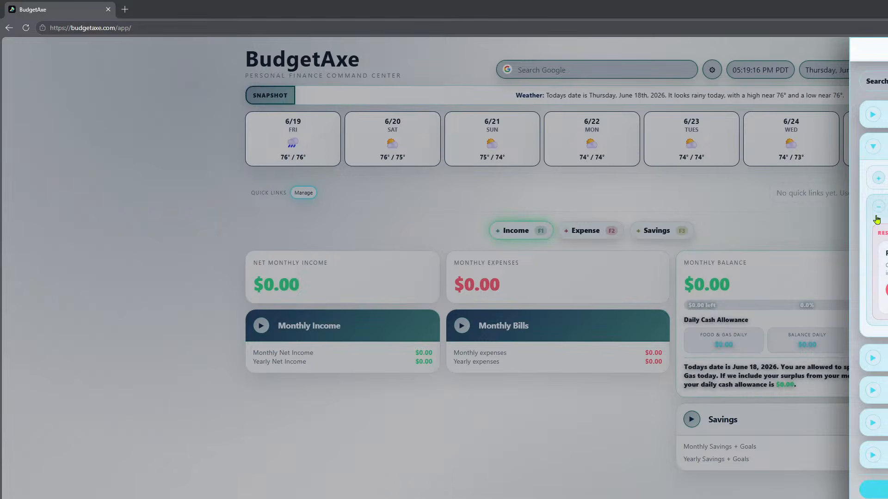
click(884, 290)
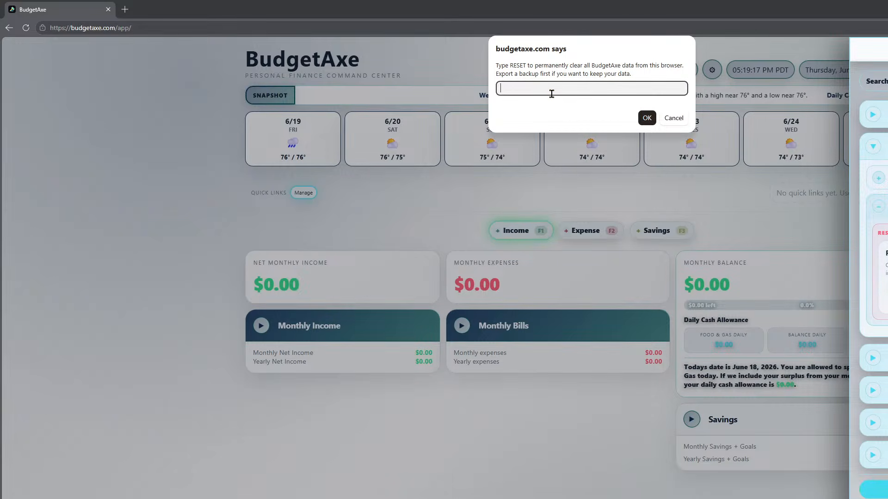
text(RESET)
drag(523, 90, 473, 85)
click(543, 87)
text(T)
click(646, 118)
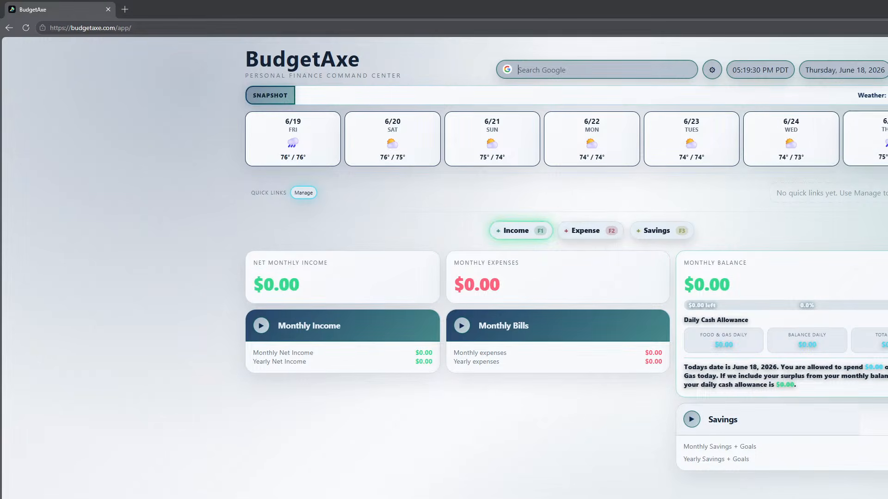
- Reopen the settings, collapse the section with the reset options, and review the first group in the section beneath it
click(712, 70)
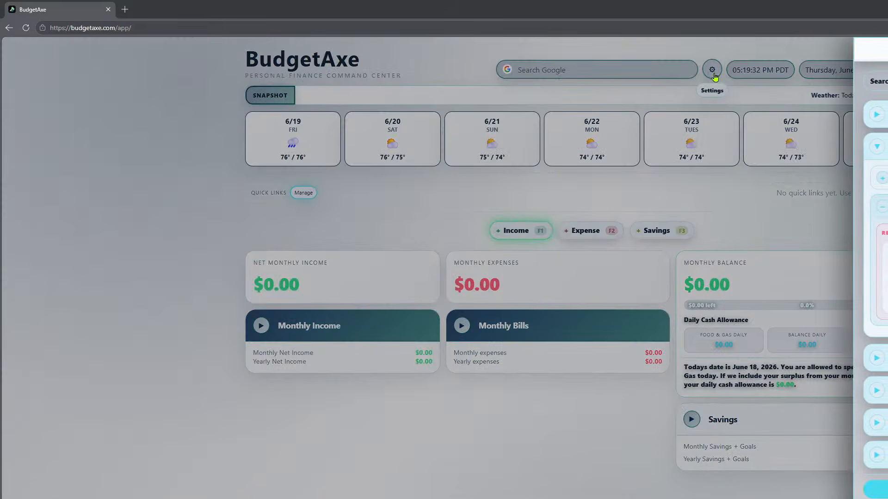
click(876, 150)
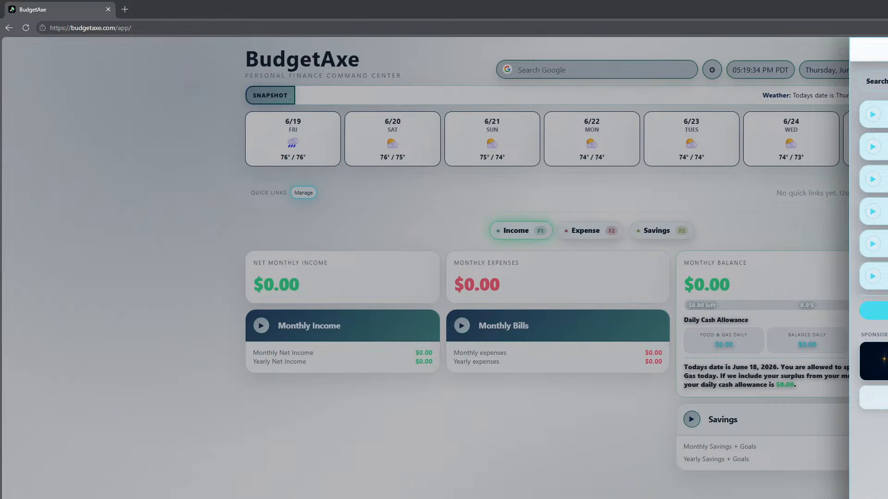
click(874, 181)
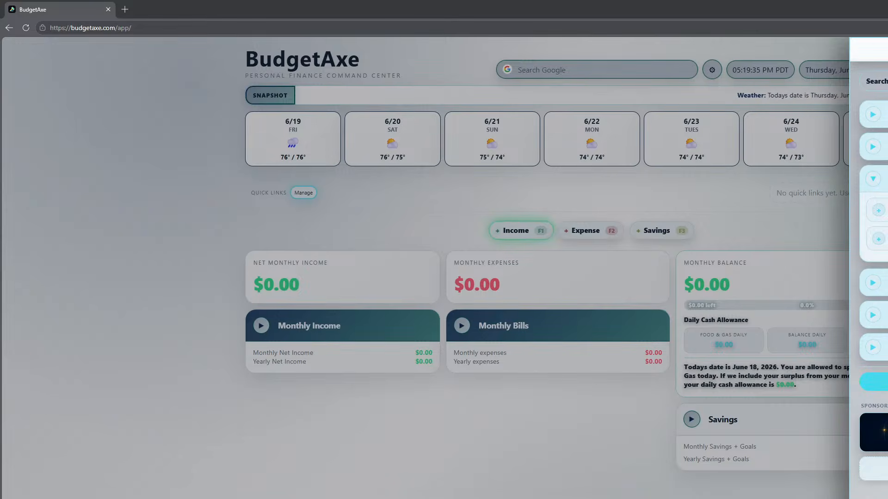
click(880, 214)
click(876, 214)
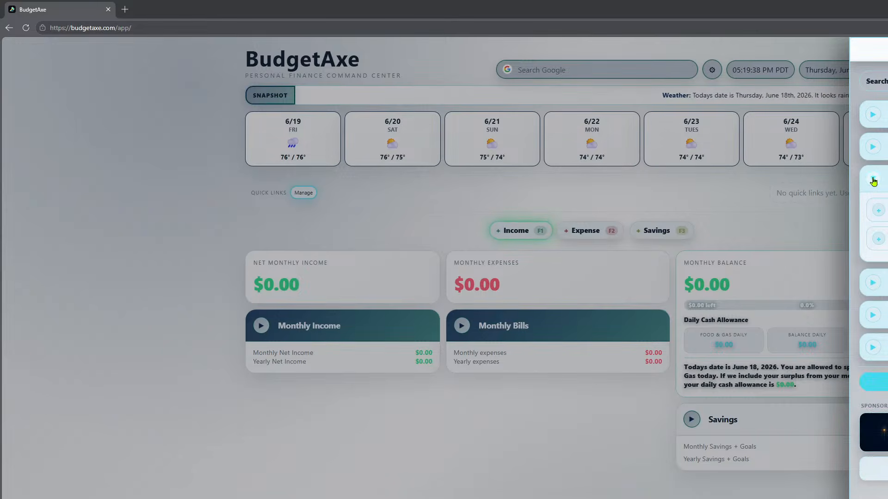
click(871, 180)
- Expand the second option group in the fourth settings section, and expand the Monthly Bills card on the dashboard
click(868, 215)
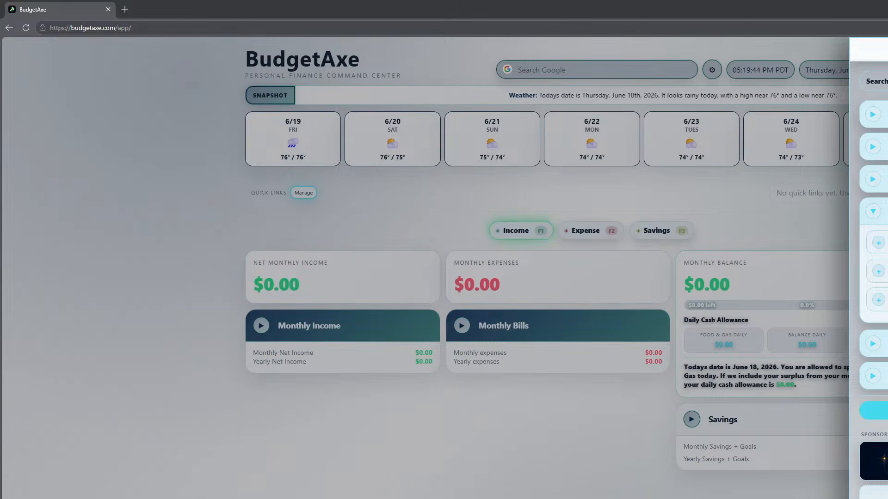
click(789, 240)
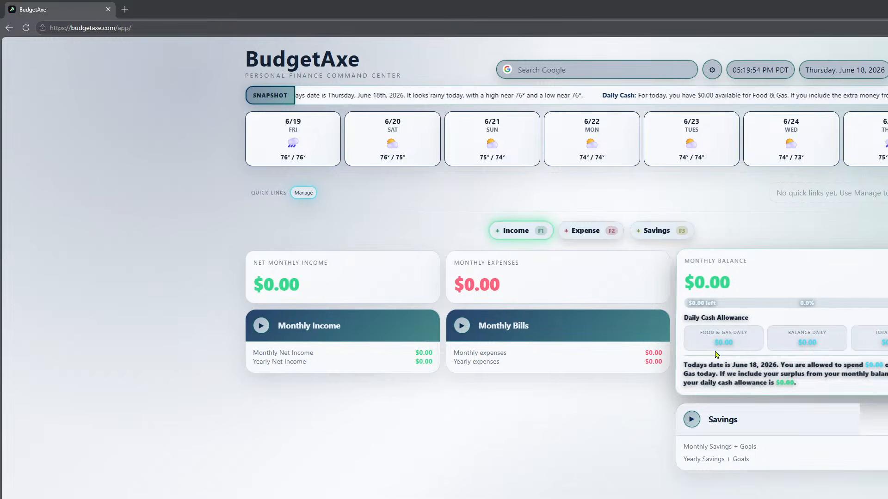
click(712, 70)
click(877, 274)
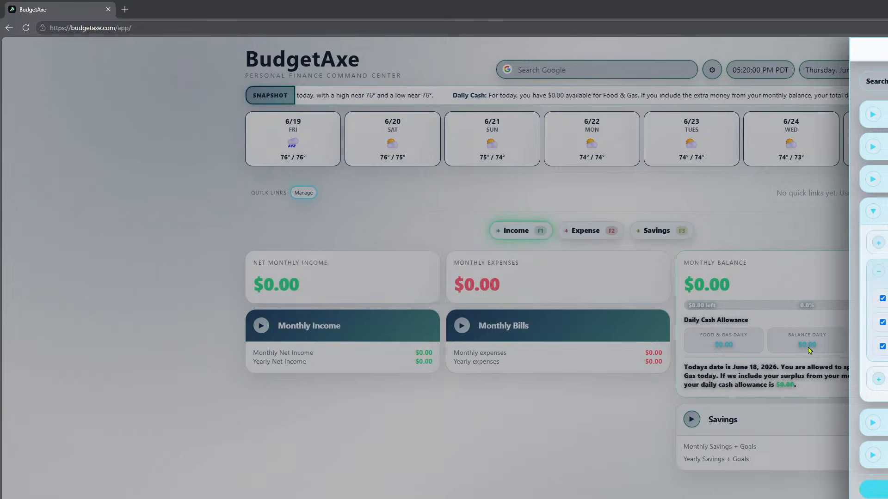
click(461, 326)
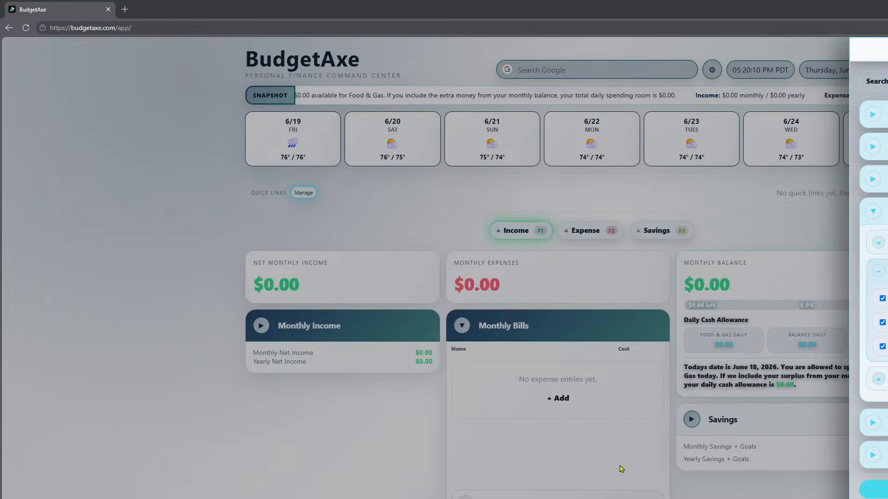
- Demonstrate turning the three options in the fourth section's second group off and on, leaving all three enabled
click(883, 300)
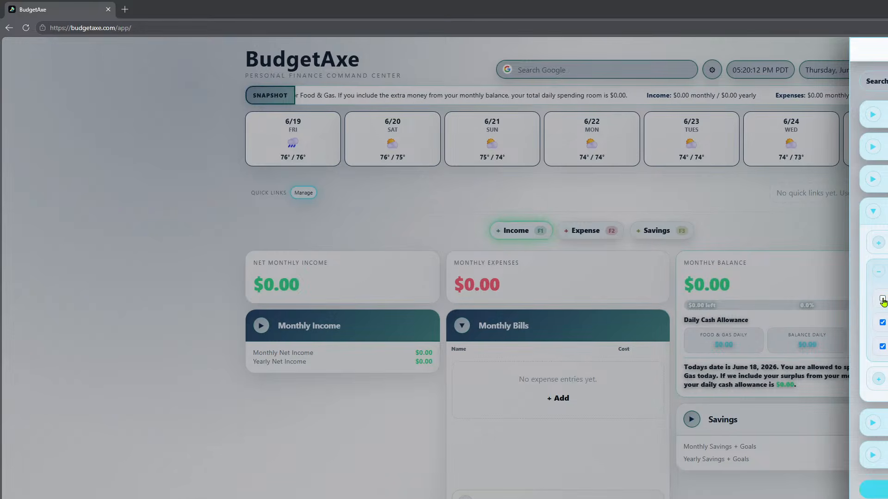
click(883, 323)
click(883, 299)
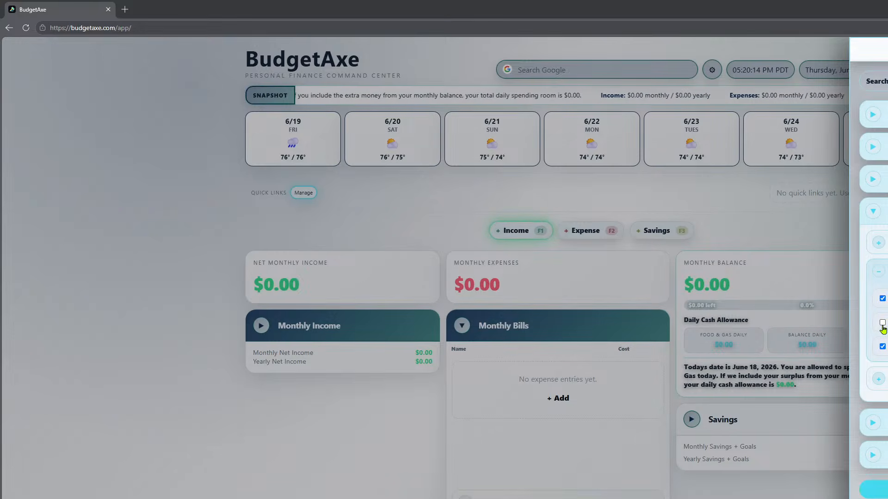
click(882, 323)
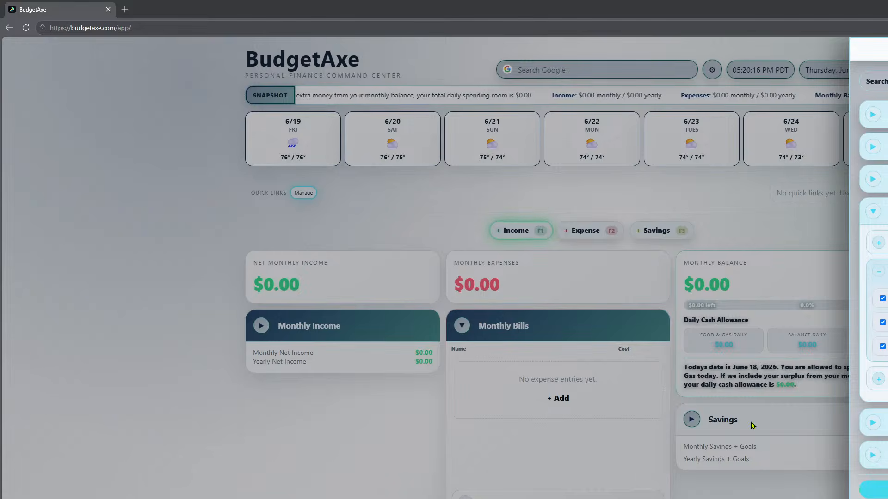
click(882, 347)
click(883, 298)
click(882, 322)
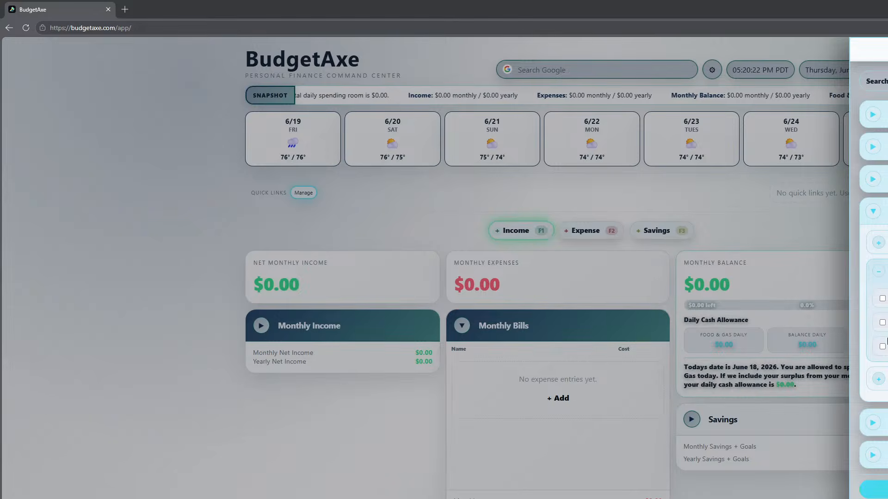
click(882, 346)
click(882, 323)
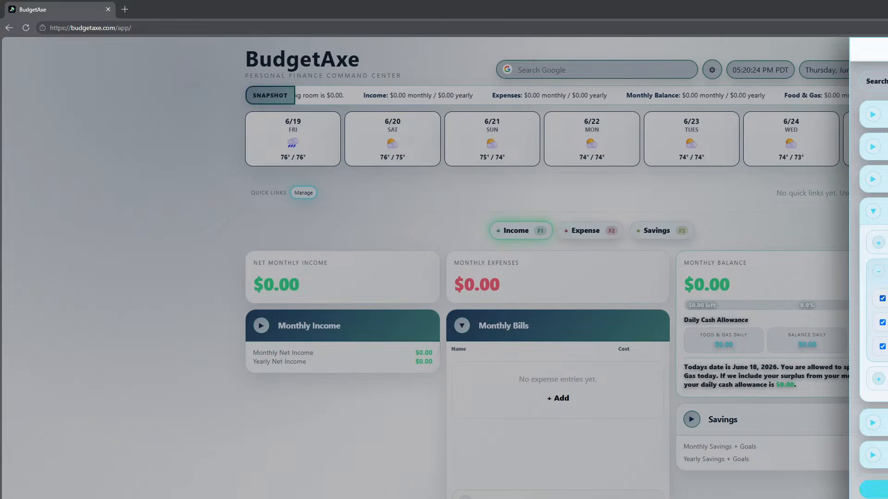
- Expand the dashboard's Savings card while reviewing the fourth section's last option group, and collapse that settings section
click(878, 272)
click(879, 301)
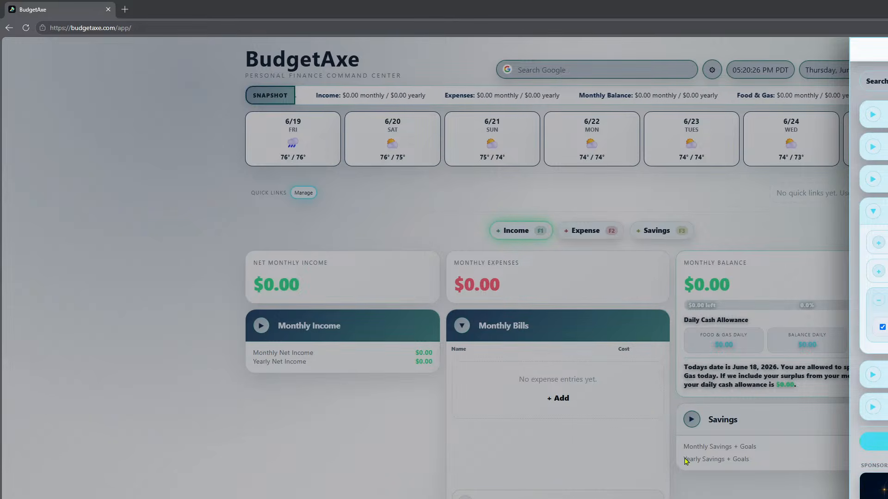
click(692, 419)
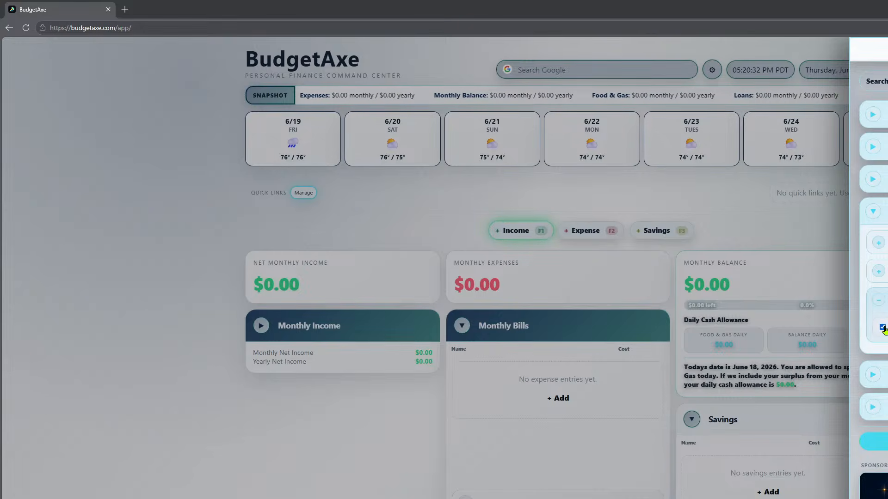
click(877, 308)
click(872, 211)
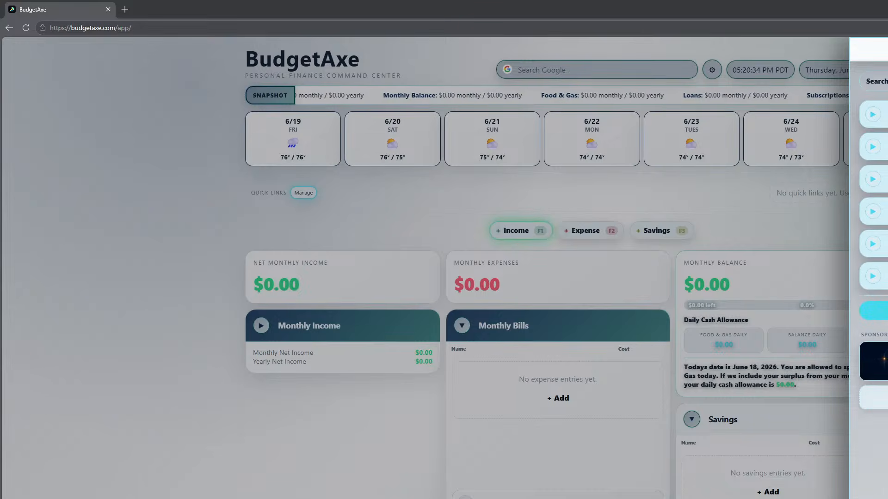
- Review the privacy and key binding options in the fifth settings section, and demonstrate blurring the financial data on the dashboard
click(873, 244)
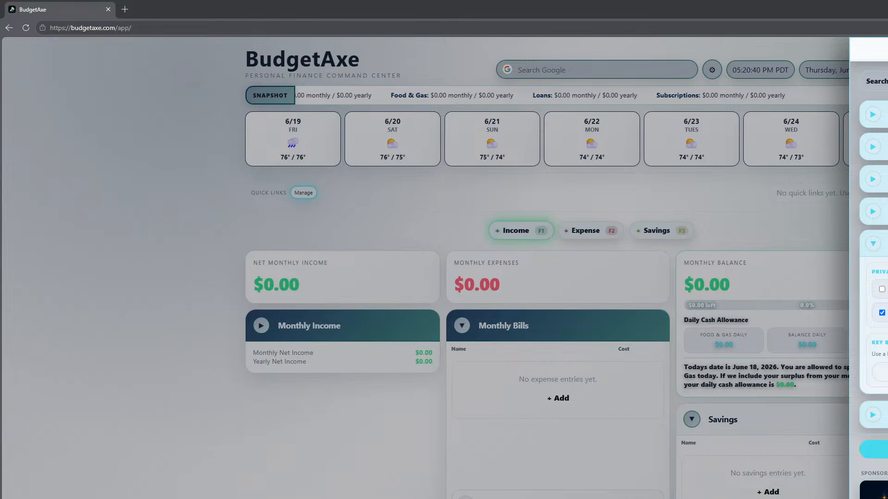
key(Escape)
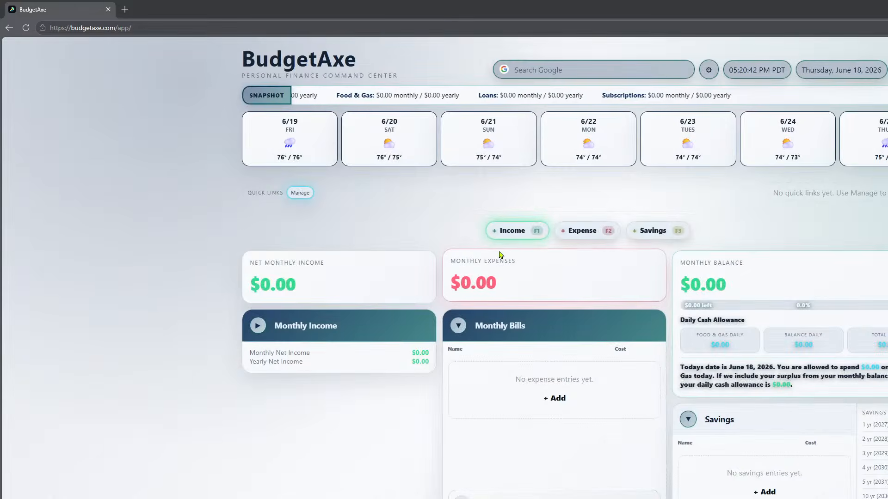
key(Escape)
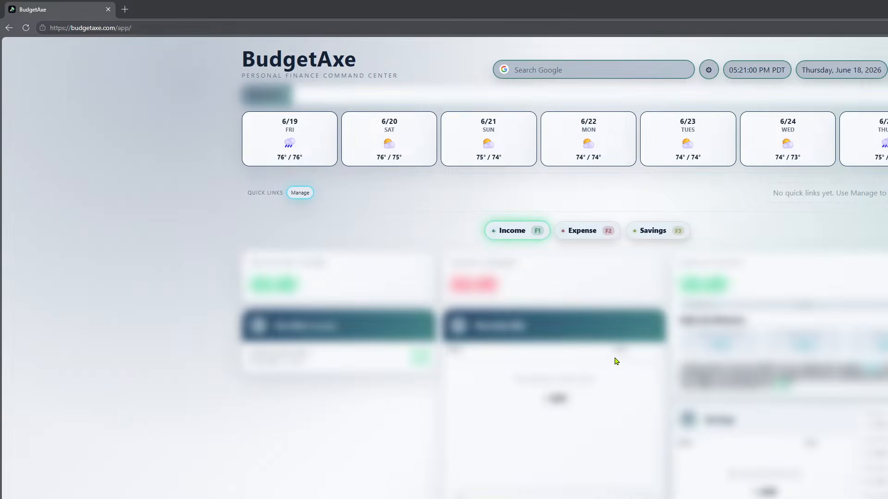
key(F4)
key(F4)
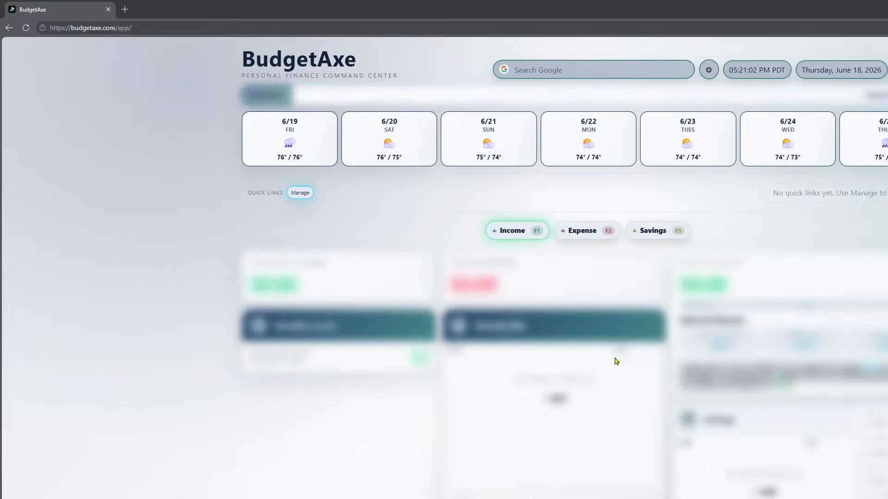
- Demonstrate toggling both privacy checkboxes, leaving the first off and the second on, and collapse the privacy section
click(709, 70)
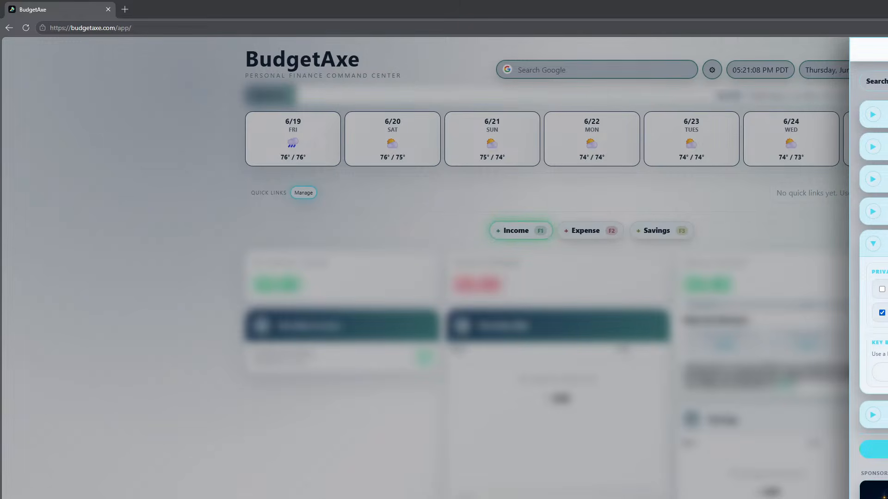
click(882, 289)
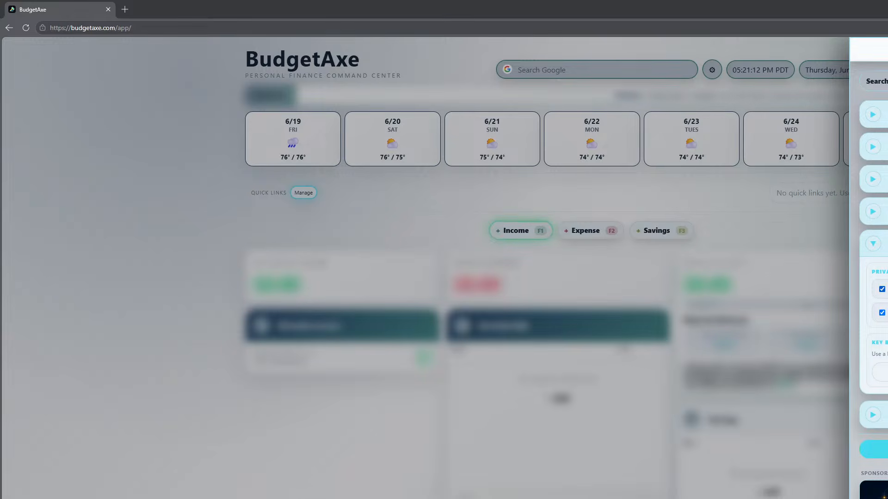
click(882, 290)
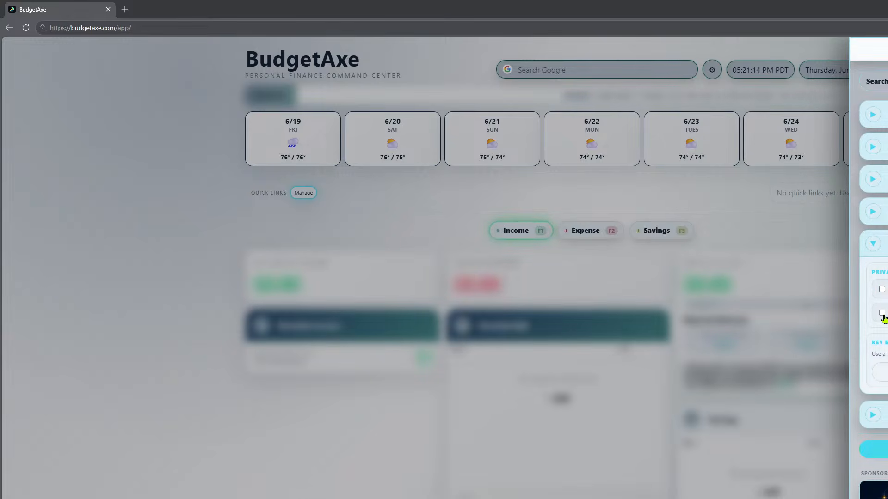
click(882, 315)
click(883, 315)
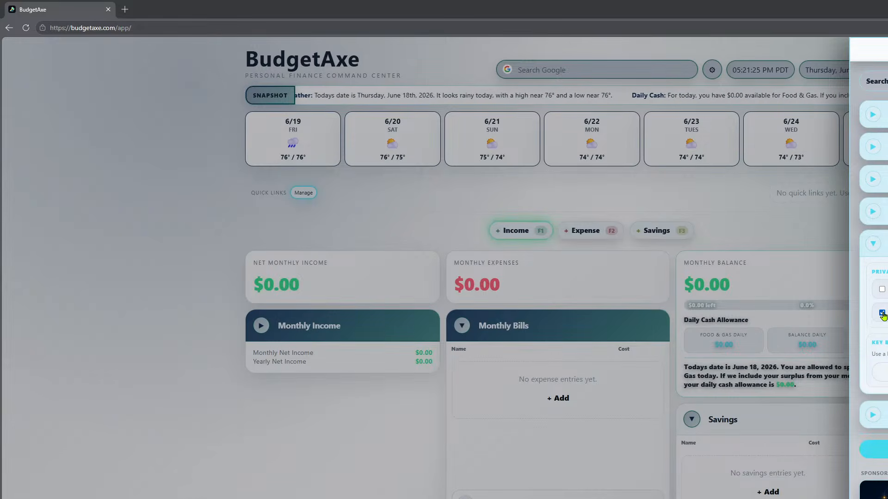
click(875, 245)
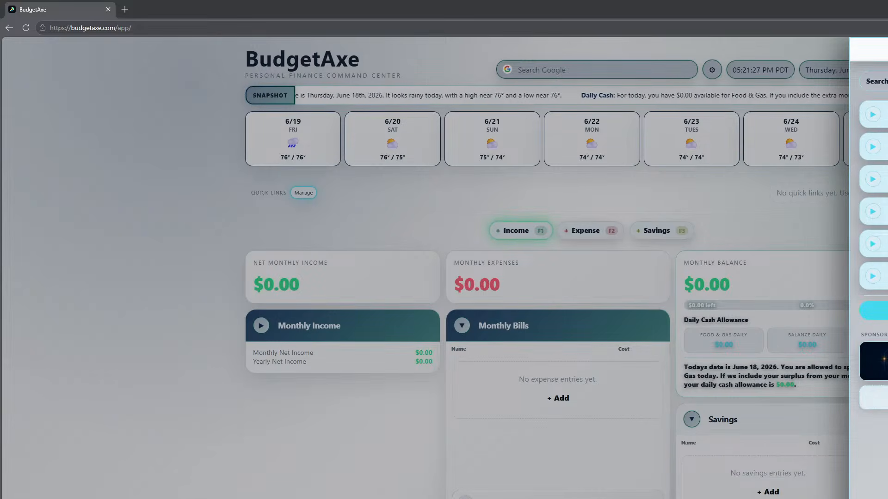
- Open the snapshot ticker settings and try a lower setting on the ticker slider
click(873, 277)
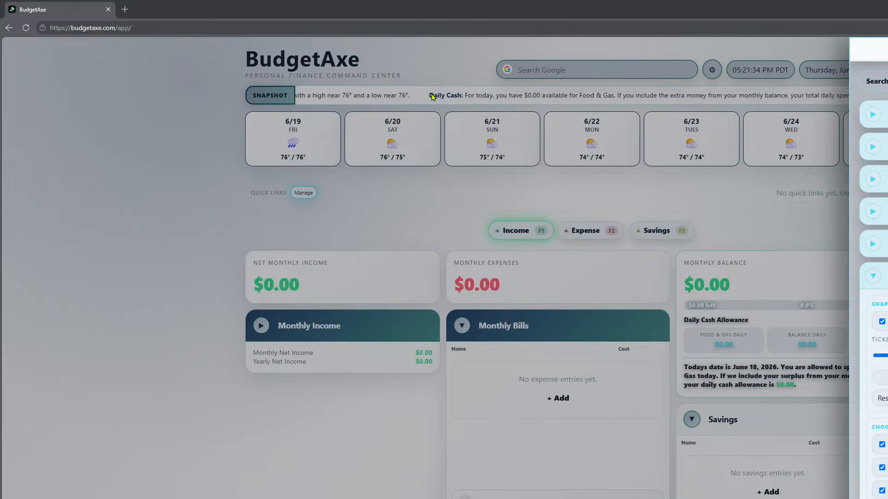
scroll(873, 268, down, 3)
scroll(873, 268, up, 3)
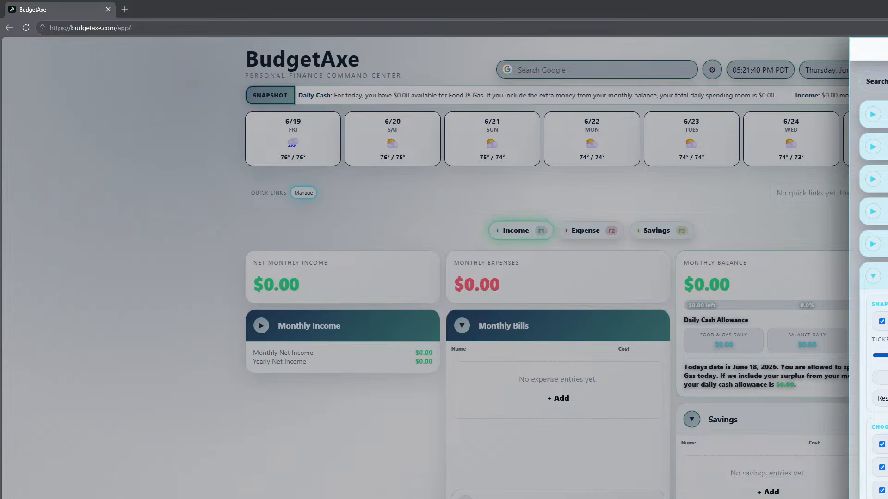
drag(887, 355, 881, 356)
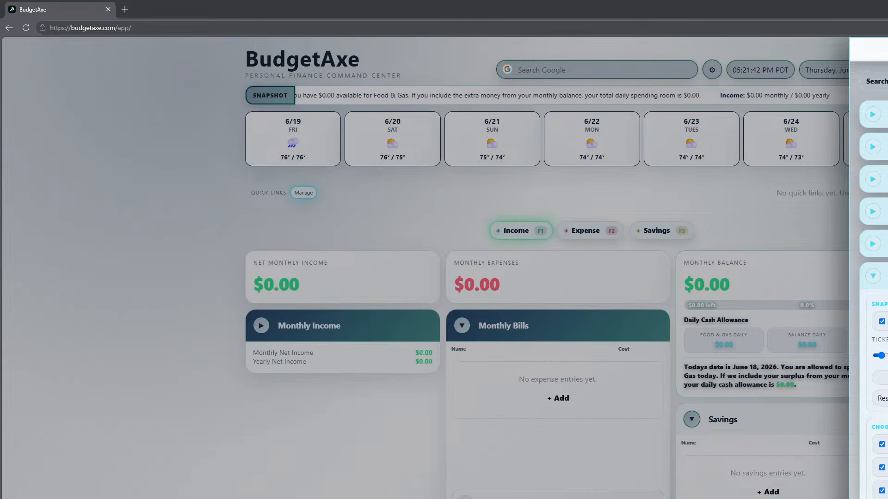
- Review the checkboxes for choosing the snapshot ticker's items, and close the ticker section and the settings
scroll(874, 278, down, 2)
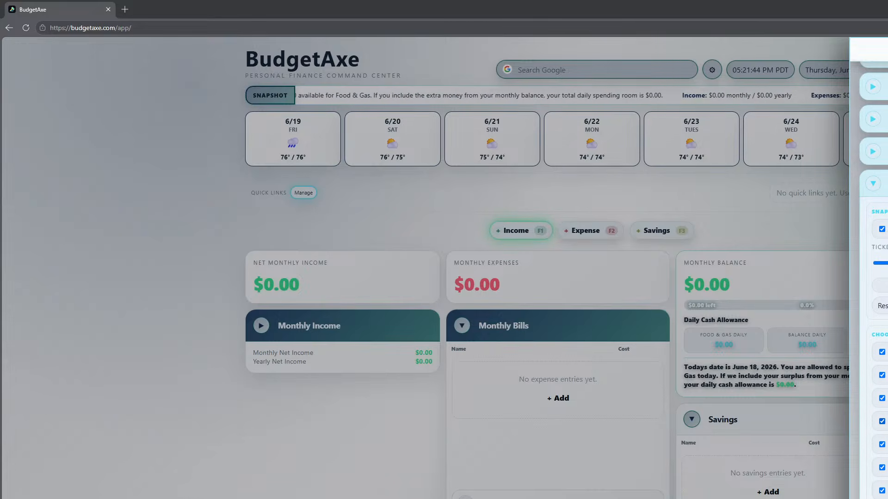
scroll(879, 323, down, 1)
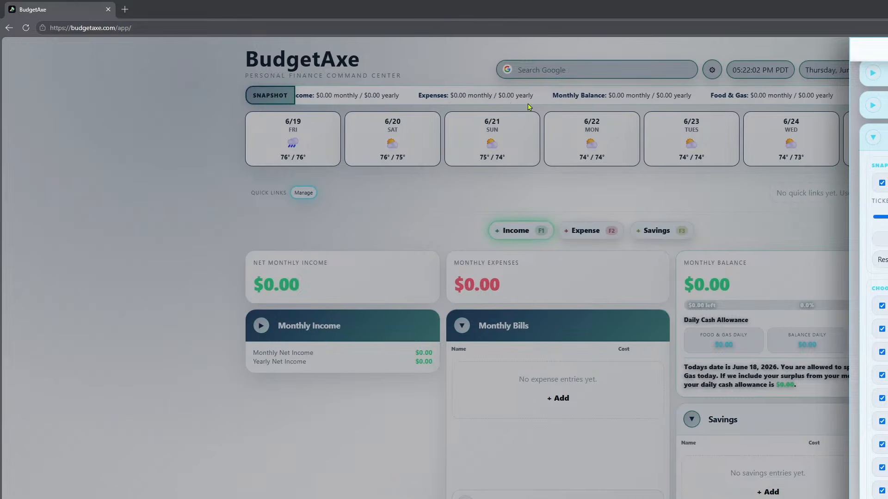
click(871, 140)
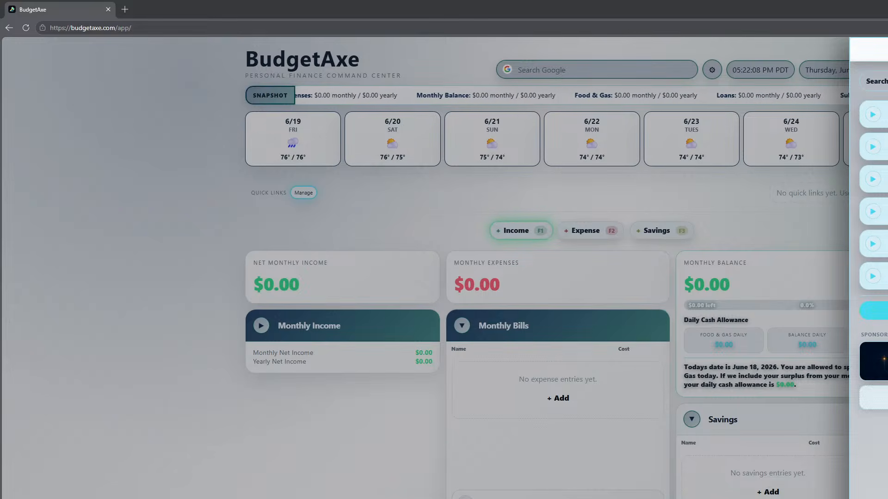
click(879, 311)
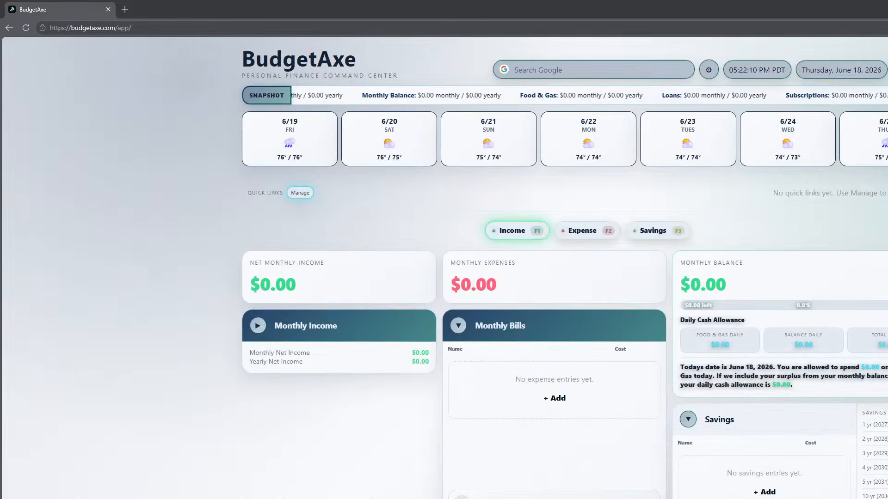
- Search the settings for the weather options and review the matching sections, expanding the weather settings group
click(708, 70)
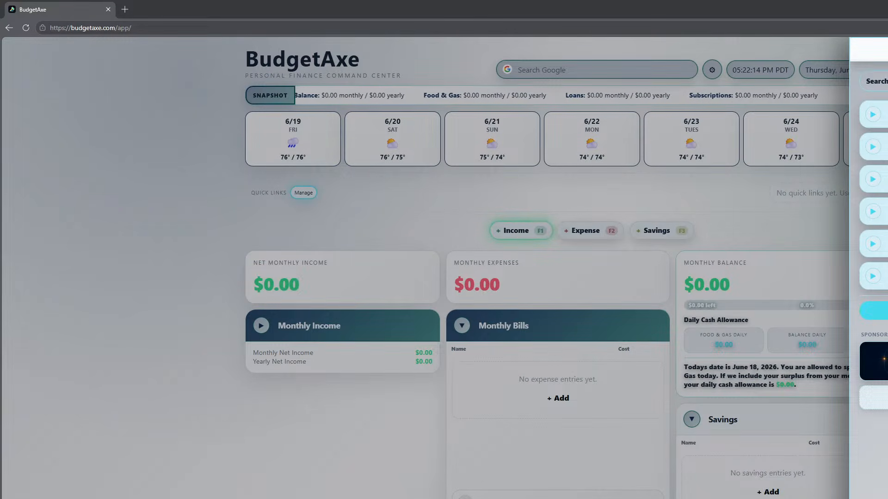
text(Weath)
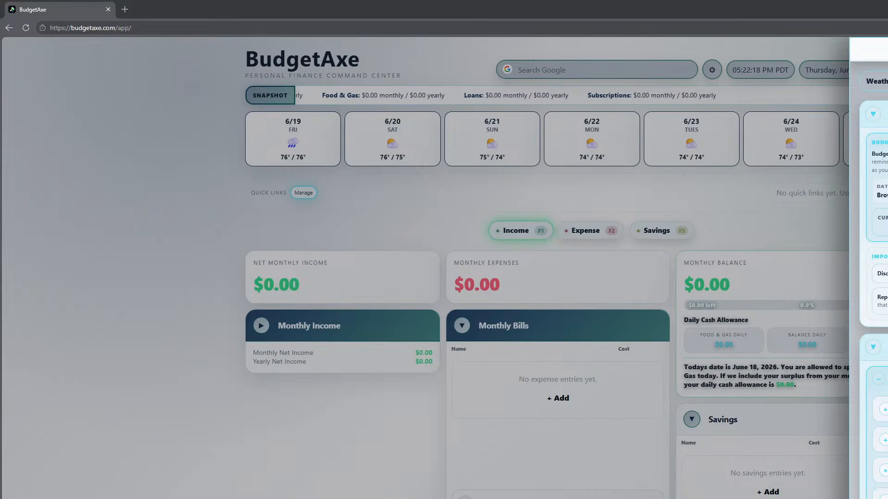
scroll(869, 277, down, 4)
scroll(874, 278, down, 2)
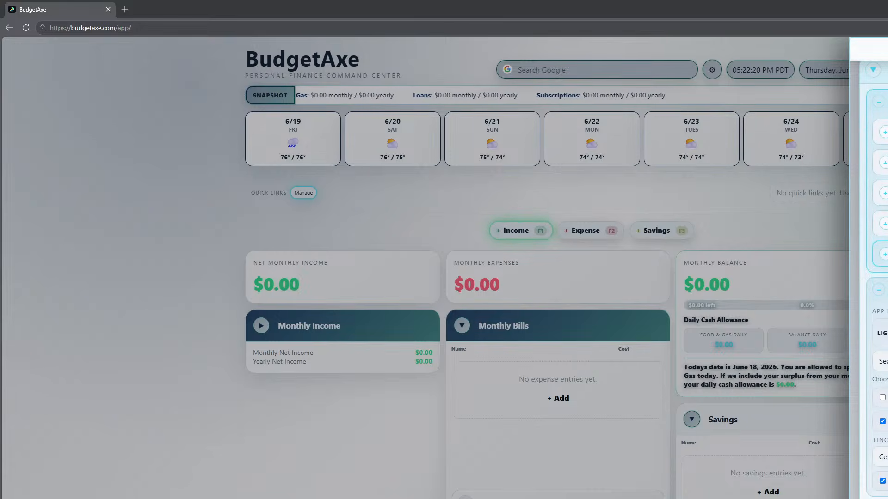
scroll(874, 277, down, 5)
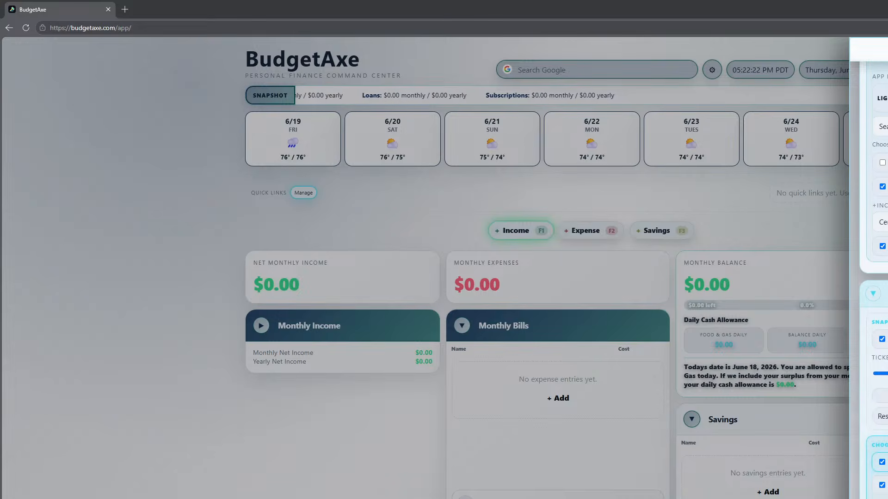
scroll(874, 277, down, 4)
scroll(873, 277, up, 4)
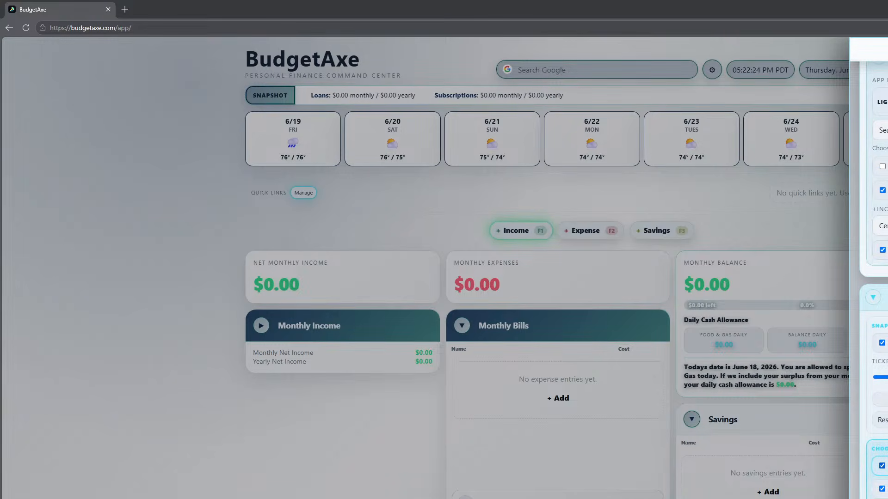
scroll(872, 277, up, 7)
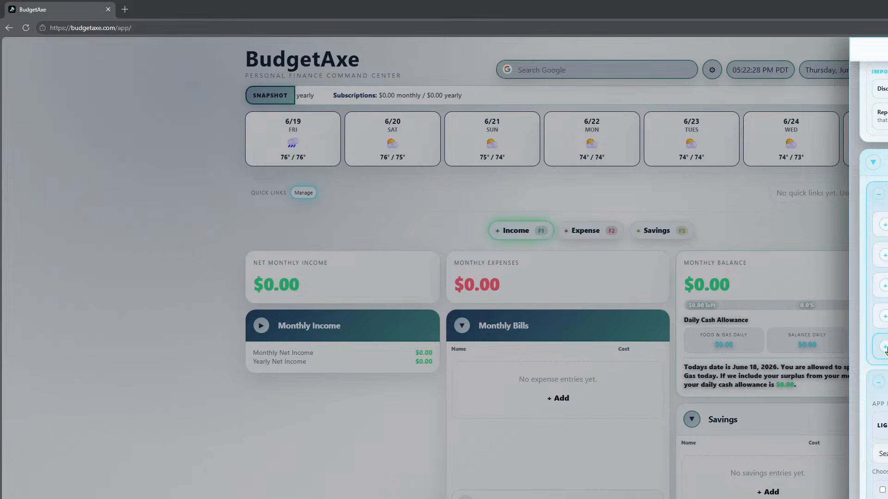
scroll(871, 278, down, 1)
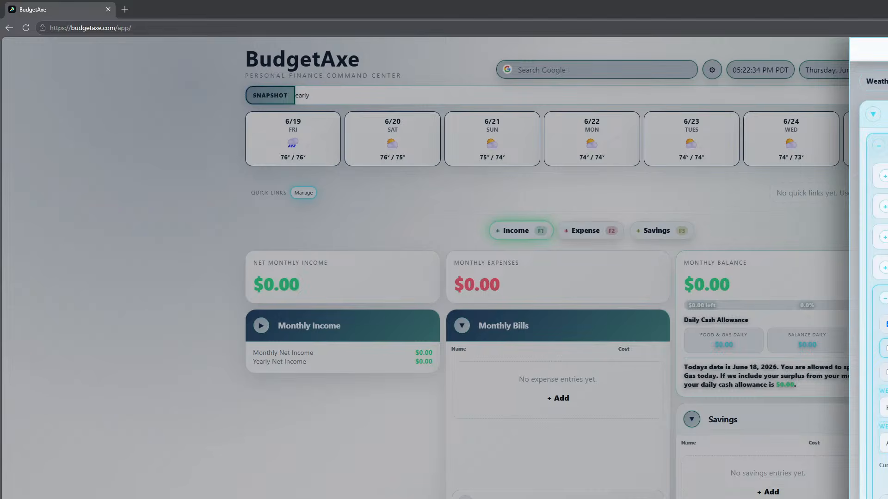
- Clear the settings search and close the settings
key(BackSpace)
key(BackSpace)
key(BackSpace)
key(BackSpace)
key(BackSpace)
key(BackSpace)
key(BackSpace)
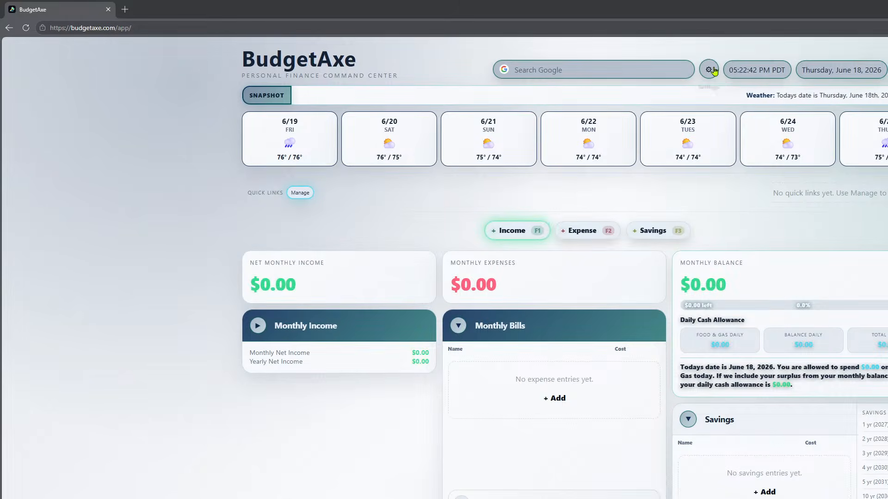
click(712, 70)
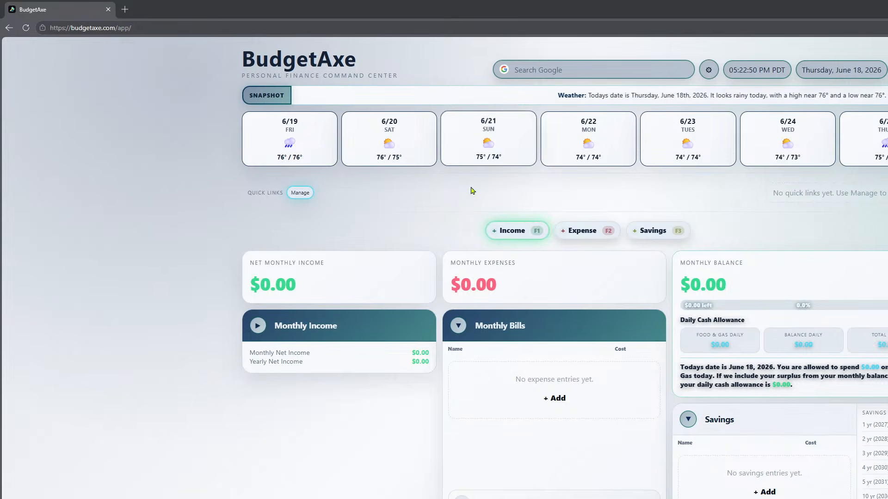
- Look over the dashboard and expand the Monthly Income card to show its entry list
click(850, 70)
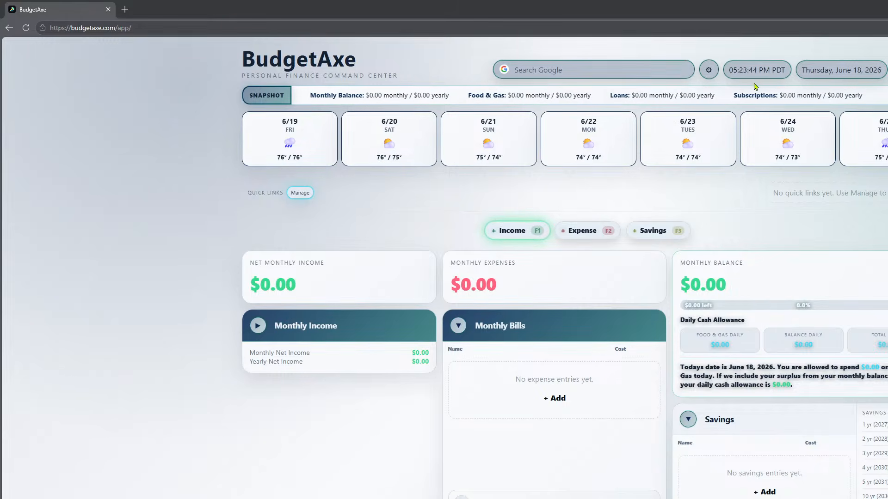
scroll(404, 364, down, 2)
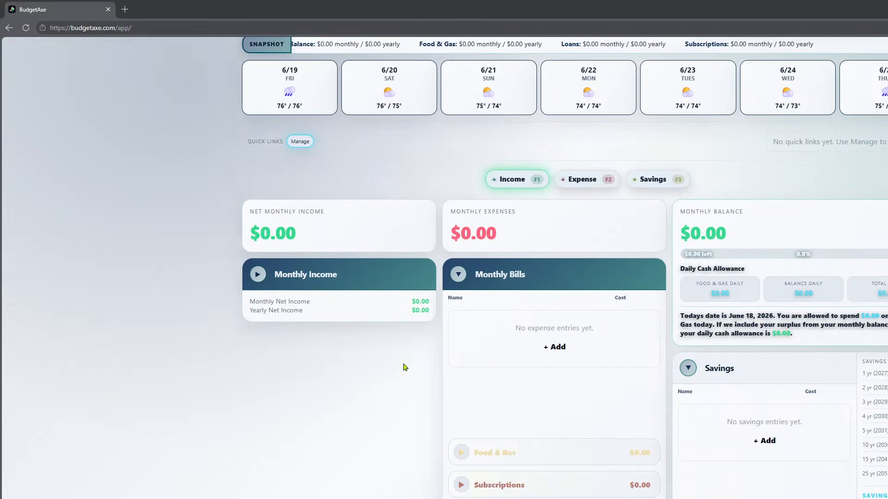
scroll(405, 385, up, 2)
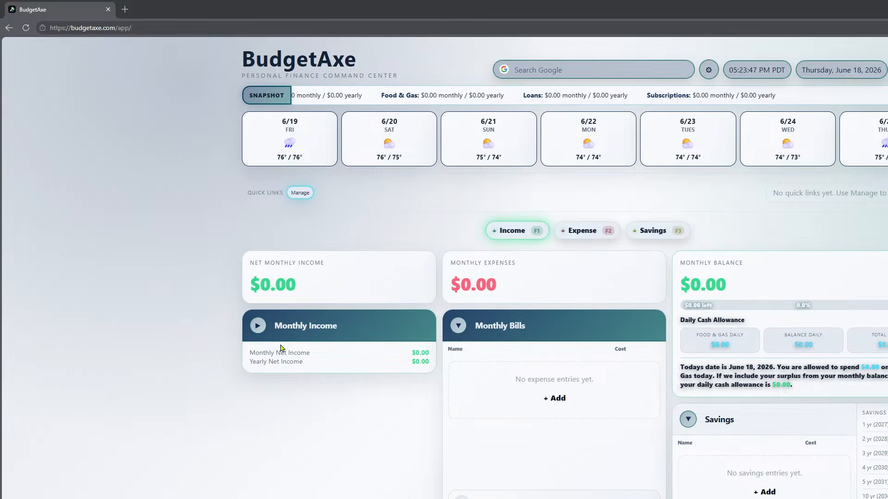
click(257, 325)
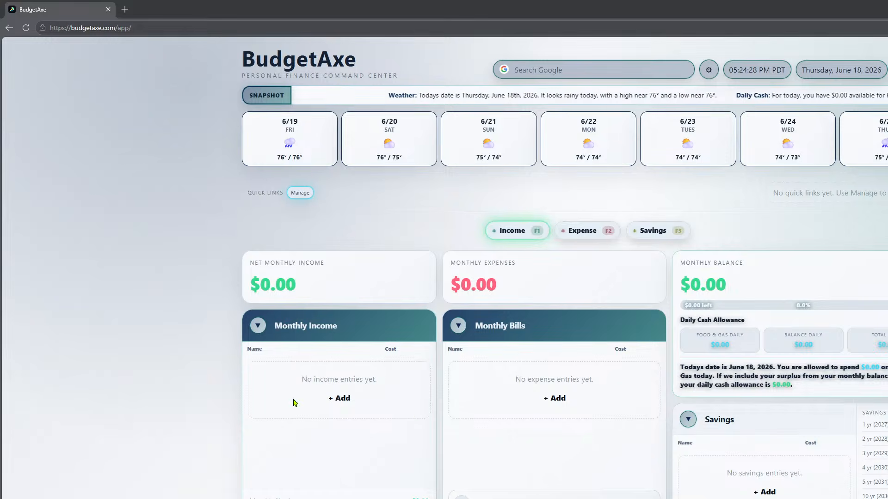
- Demonstrate opening the Add Income form twice, cancelling it each time
key(F1)
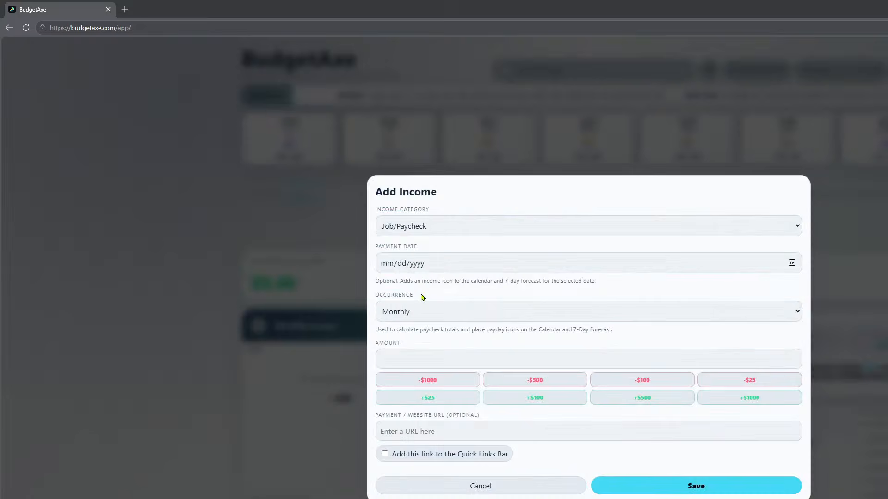
click(472, 492)
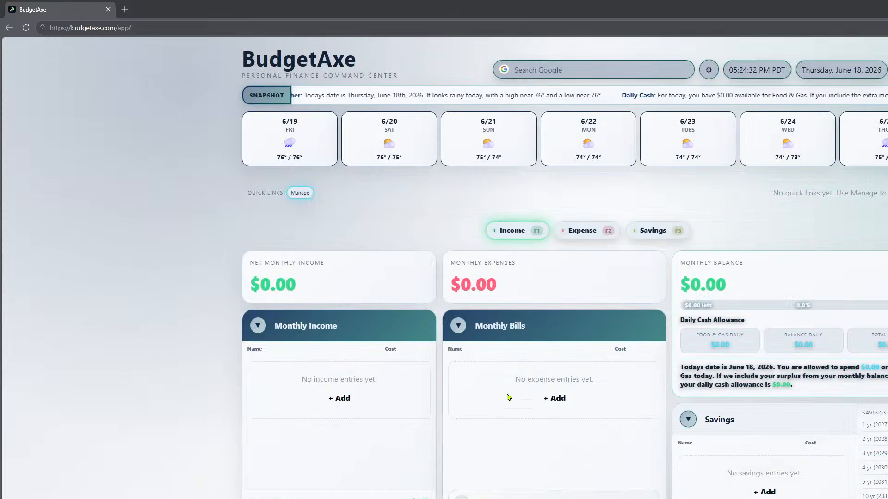
click(521, 236)
click(495, 485)
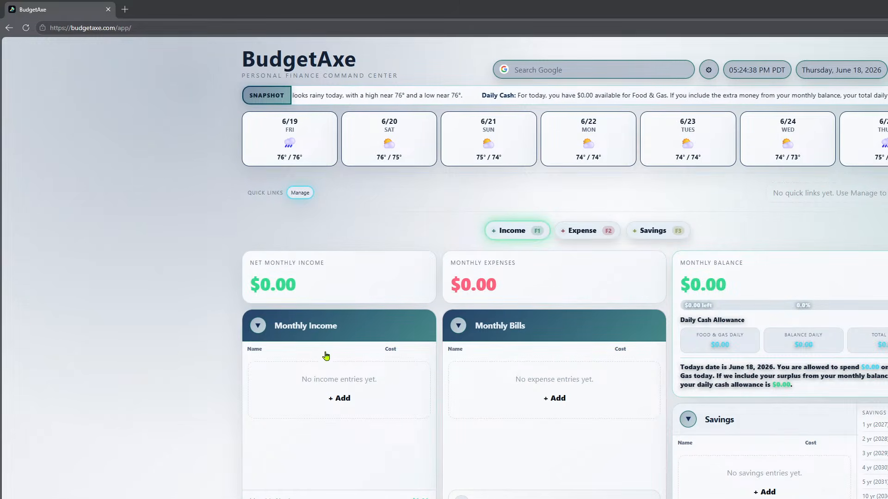
- Start a new income entry in the Job/Paycheck category with payment date 06/26/2026 and Bi-weekly occurrence
key(F1)
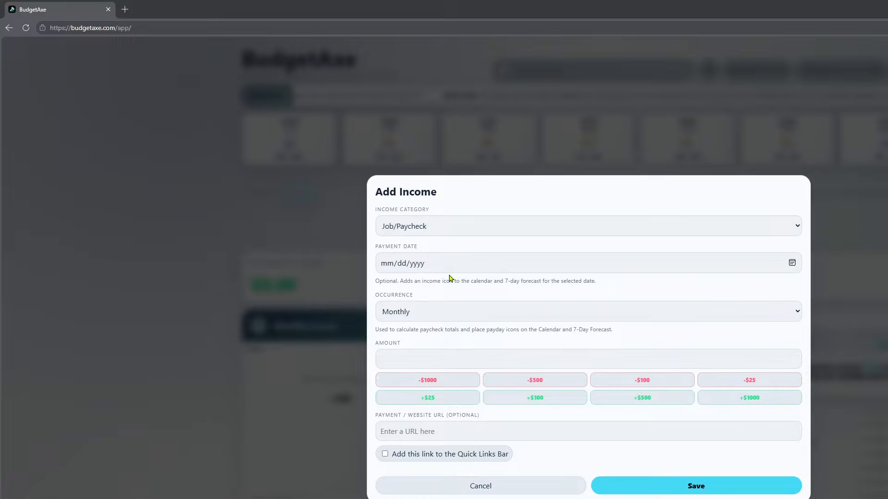
click(440, 229)
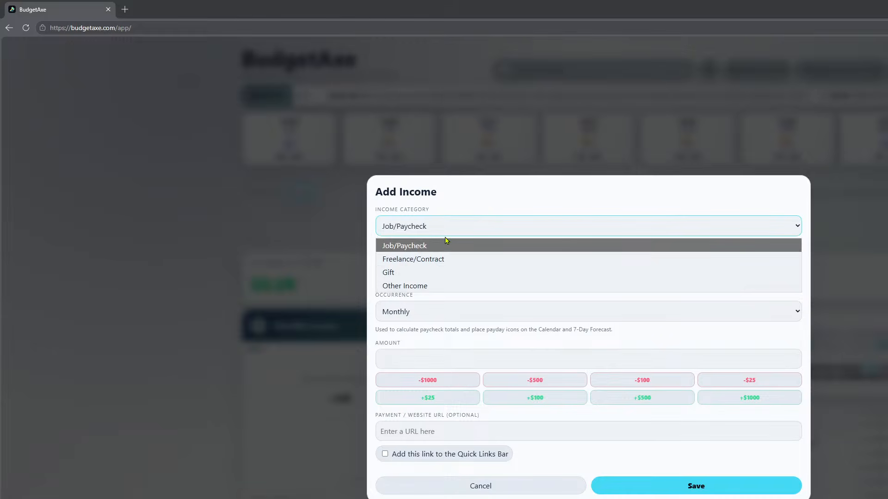
click(460, 246)
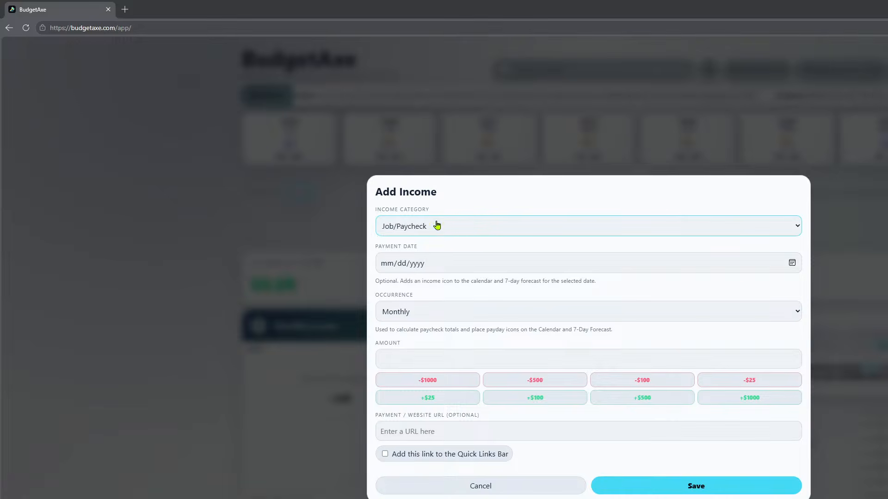
click(792, 263)
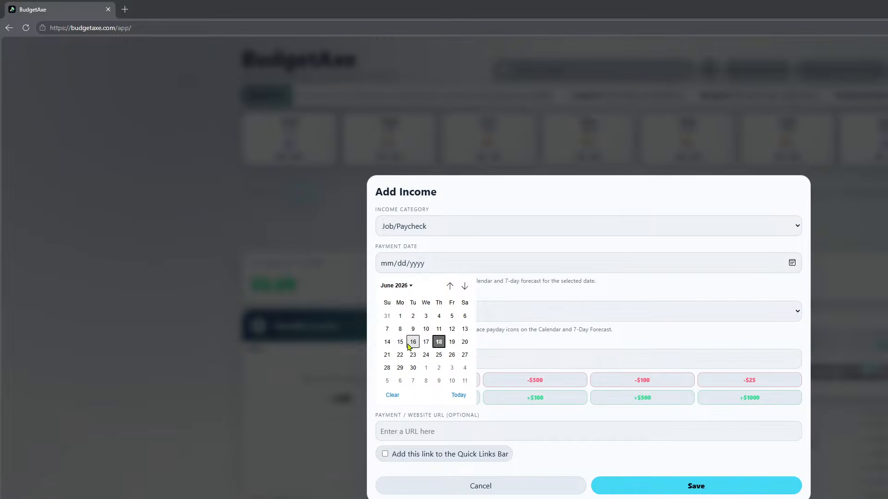
click(451, 355)
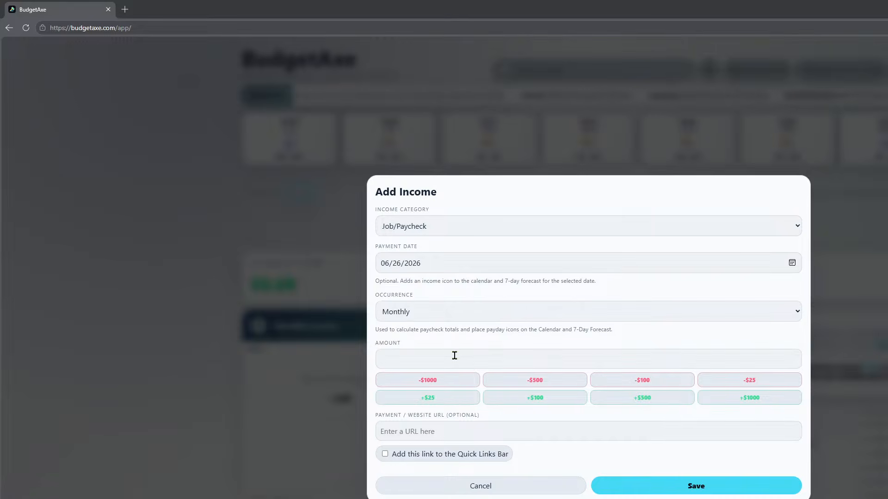
click(457, 313)
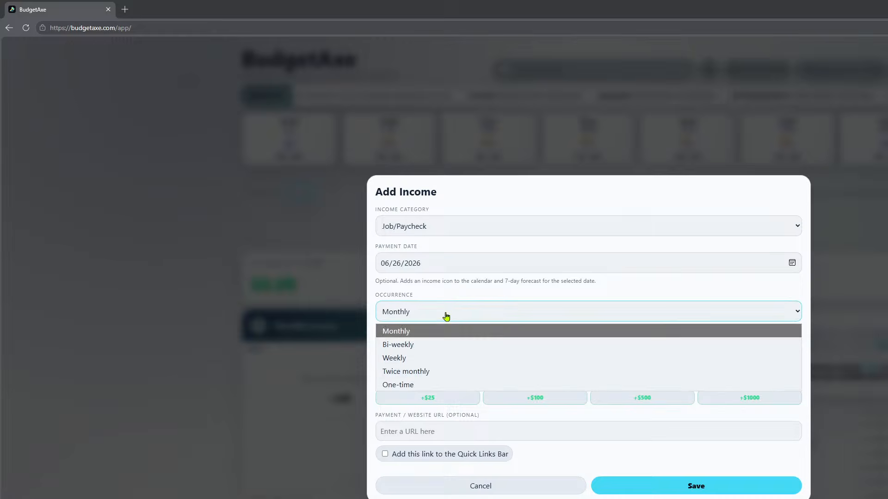
click(435, 345)
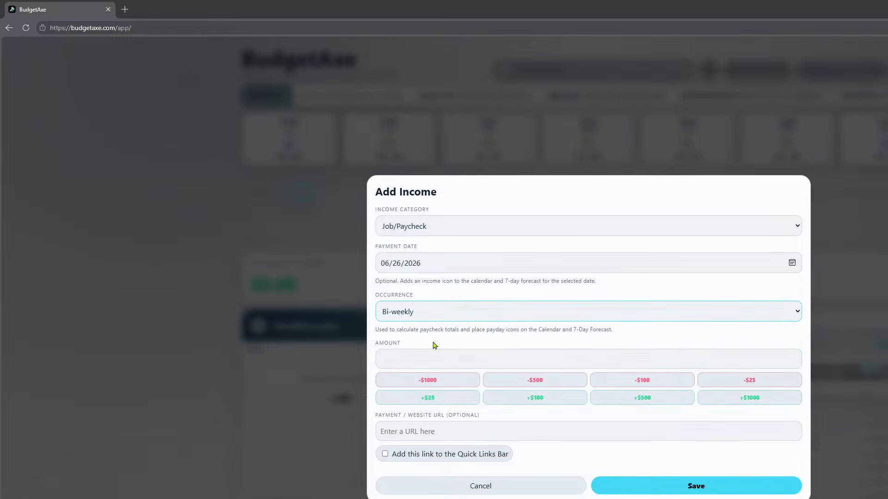
- Set the income amount to 2500.00, enter bankofamerica.com as the payment website, and save the entry
click(747, 400)
click(747, 399)
click(643, 398)
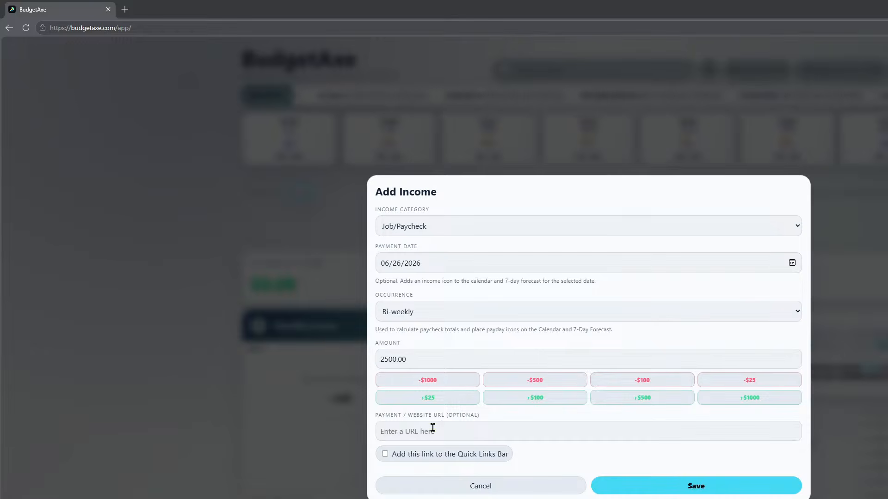
click(449, 429)
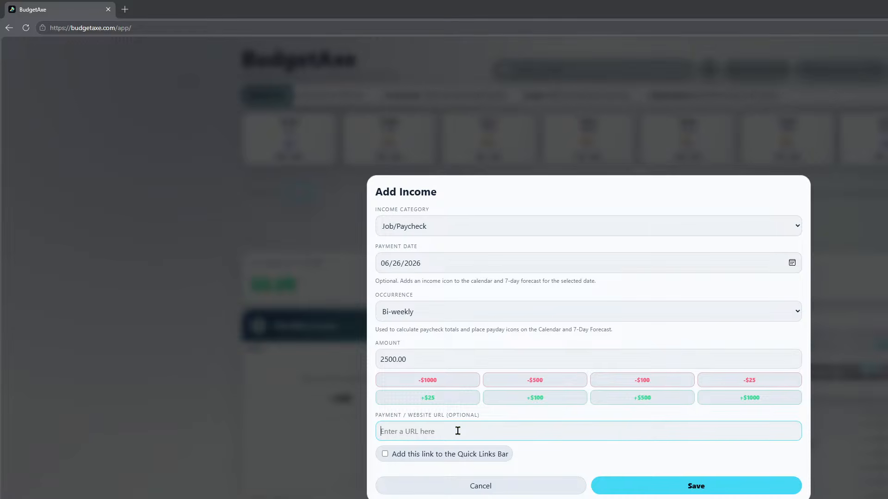
text(bna)
key(ctrl+a)
text(bankofamerica.com)
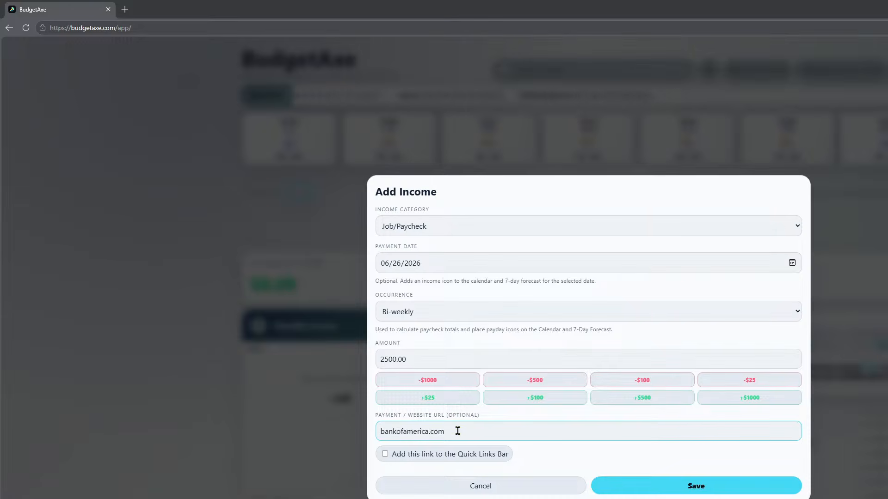
click(700, 487)
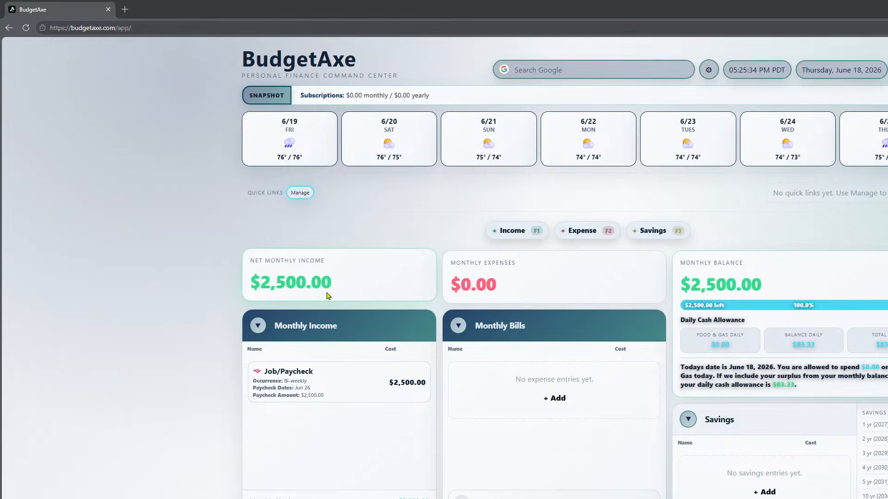
- Check the June 2026 calendar for the paycheck's payday icon, and close the calendar
click(841, 70)
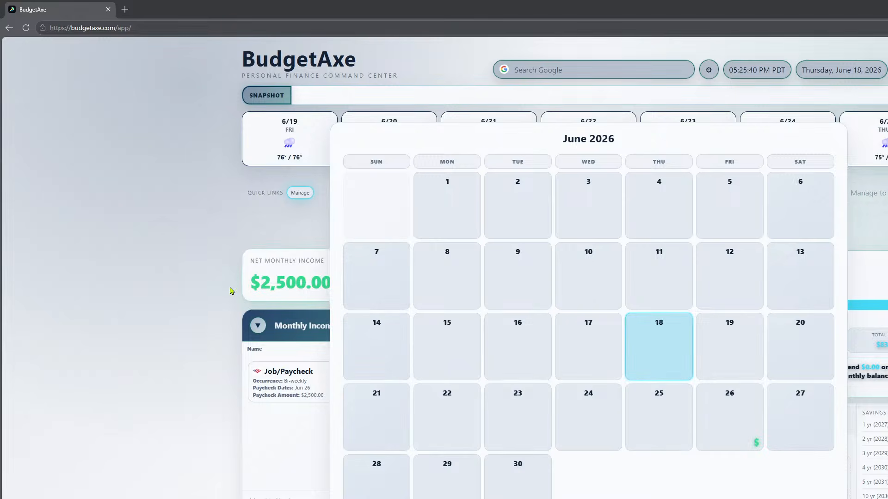
click(287, 285)
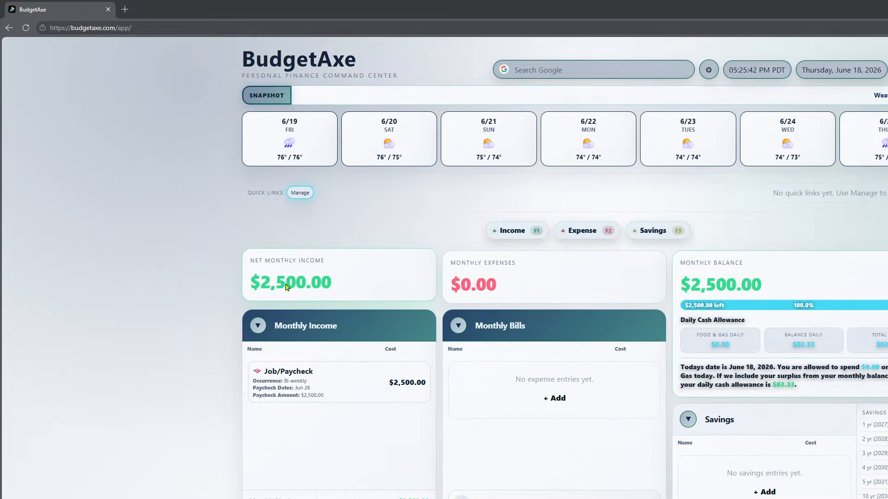
click(841, 70)
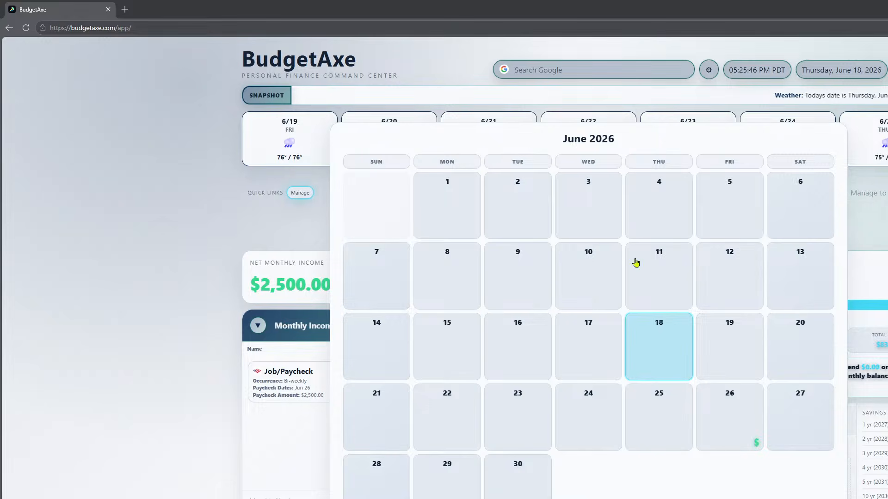
click(698, 87)
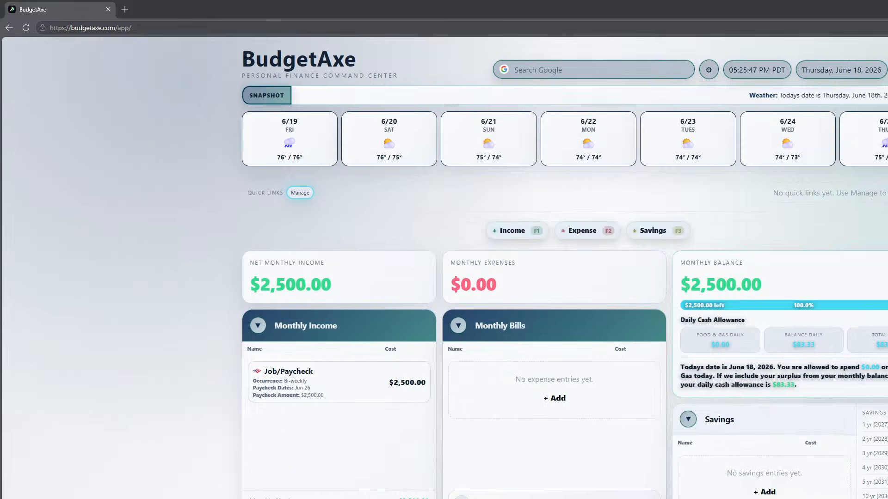
click(841, 69)
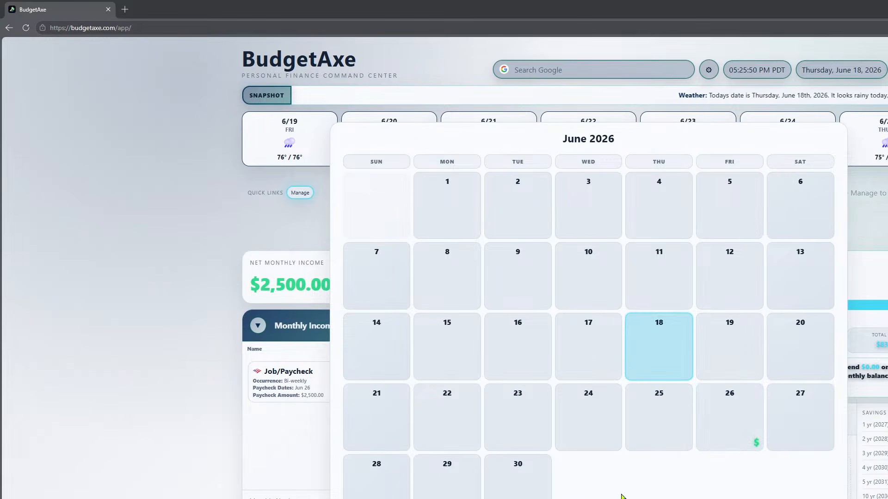
click(763, 498)
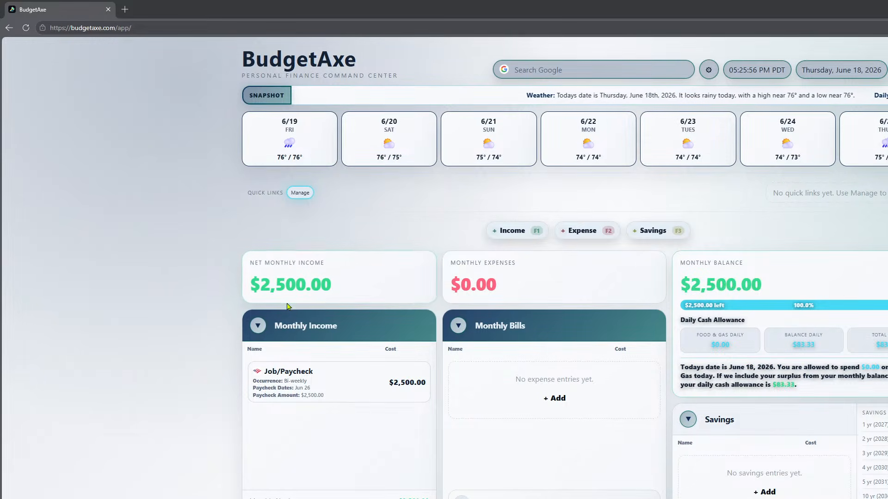
- Remove the payment website URL from the Job/Paycheck income entry and save the entry
mouse_move(295, 395)
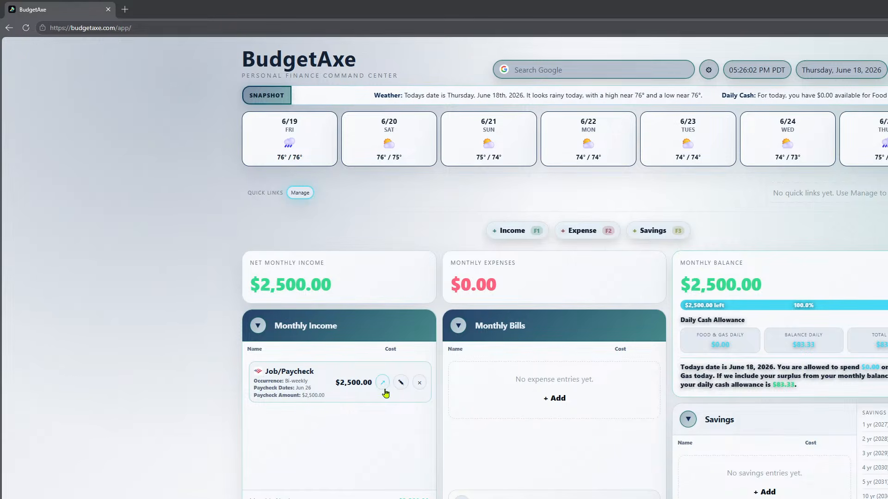
click(400, 383)
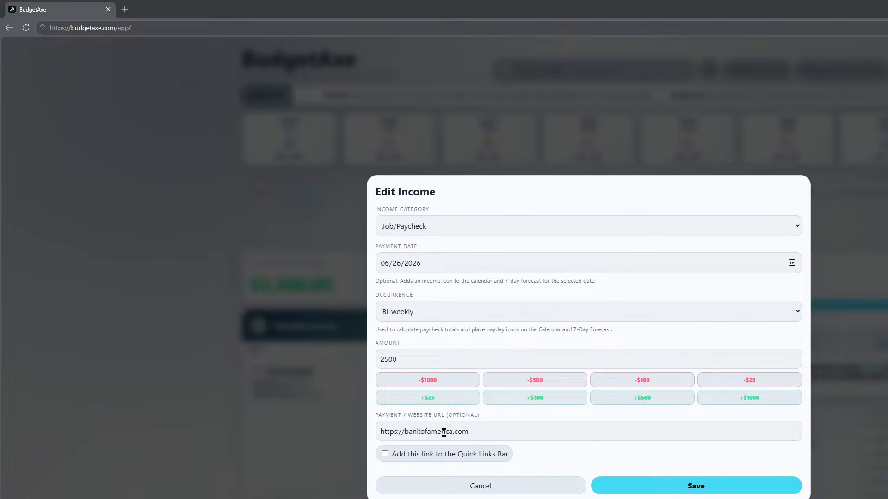
drag(487, 431, 283, 421)
key(BackSpace)
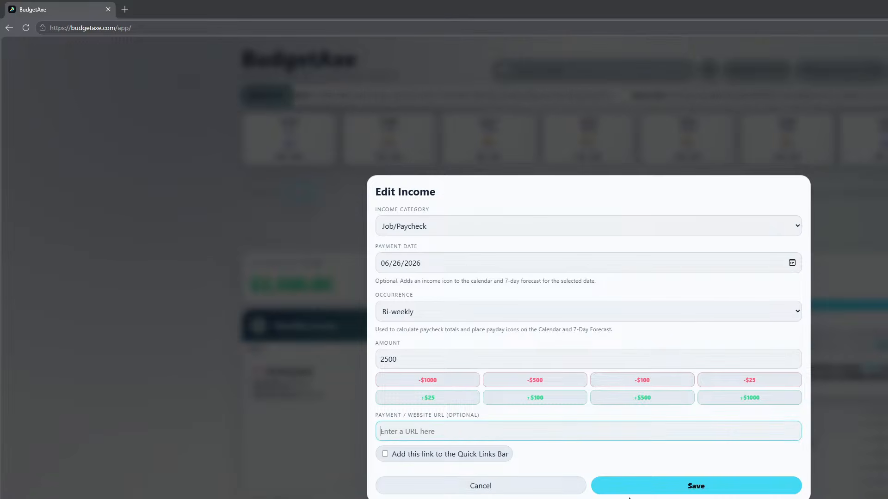
click(697, 488)
mouse_move(288, 384)
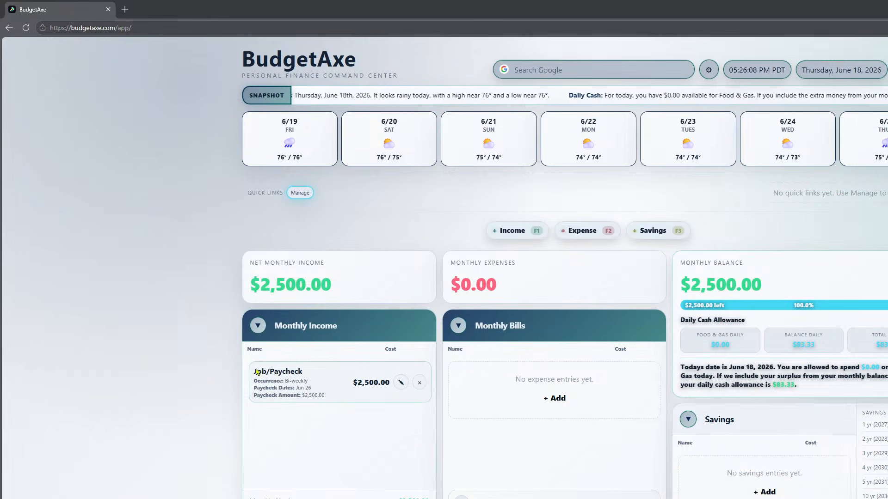
- Enter bankofamerica.com as the Job/Paycheck entry's payment website again and save the entry
click(394, 383)
click(470, 433)
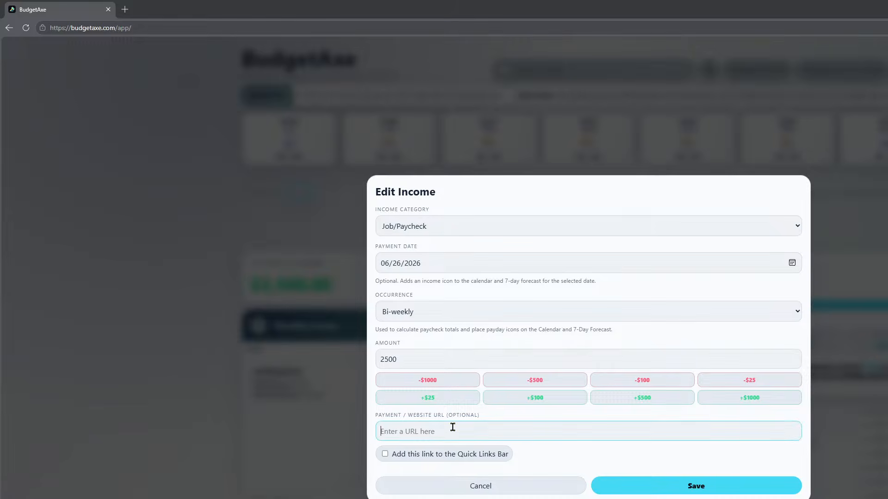
text(bankoifaamerica.com)
click(698, 484)
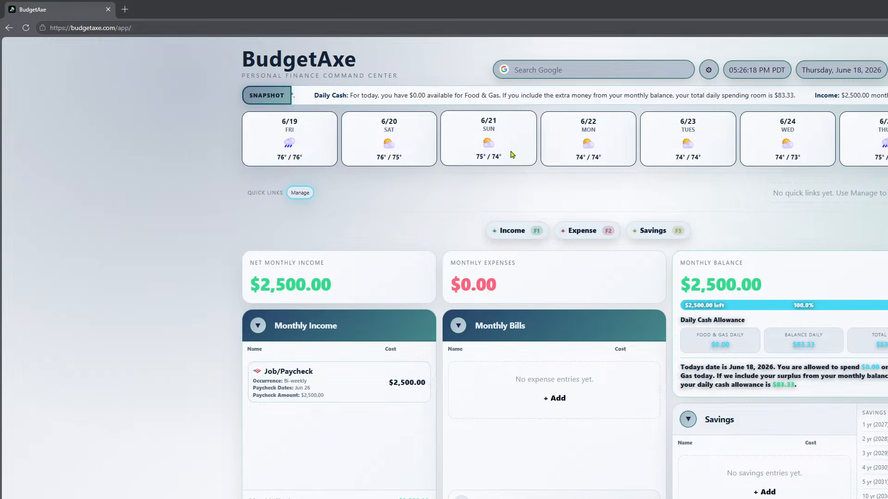
- Set the Job/Paycheck entry's payment date to 06/12/2026, save it, and check the income totals
click(401, 385)
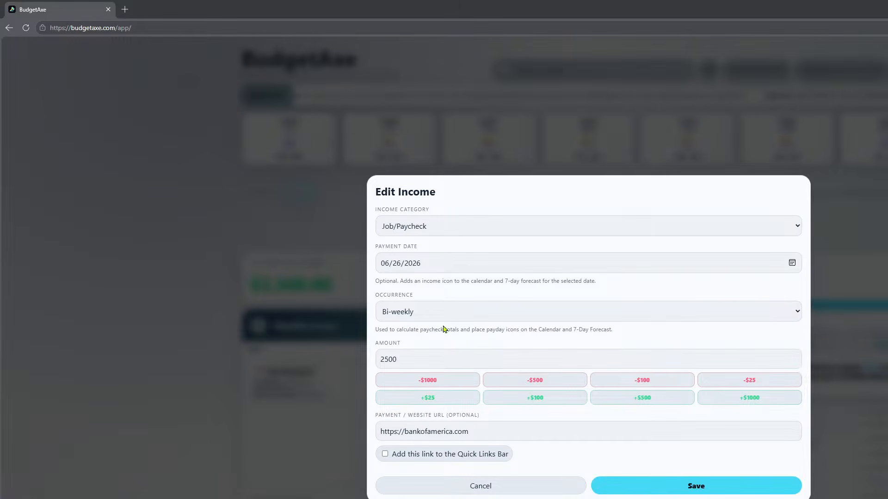
click(791, 263)
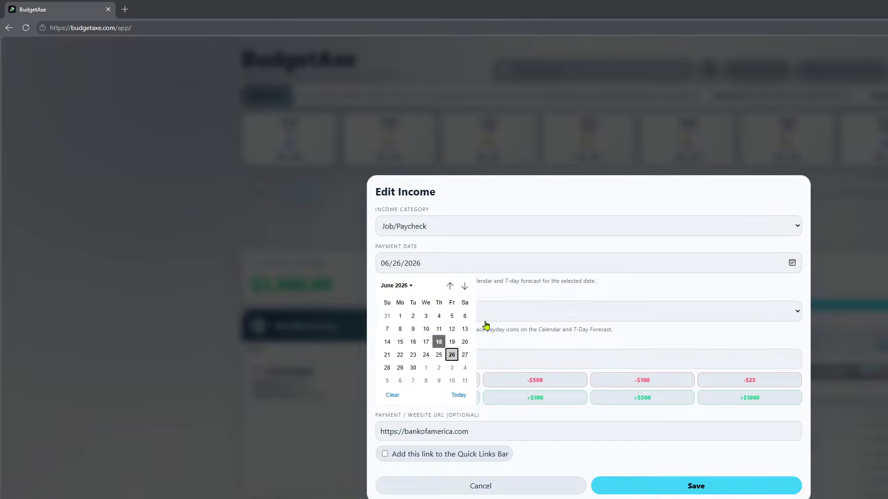
click(452, 330)
click(696, 486)
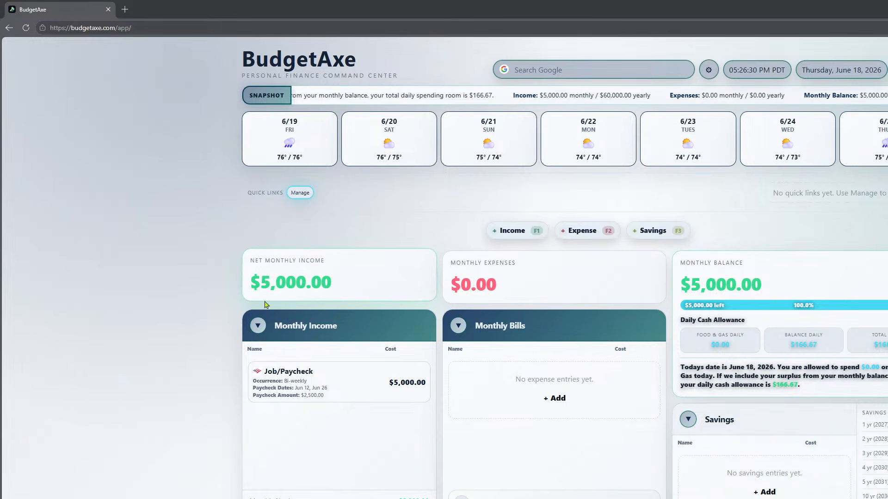
scroll(361, 439, down, 2)
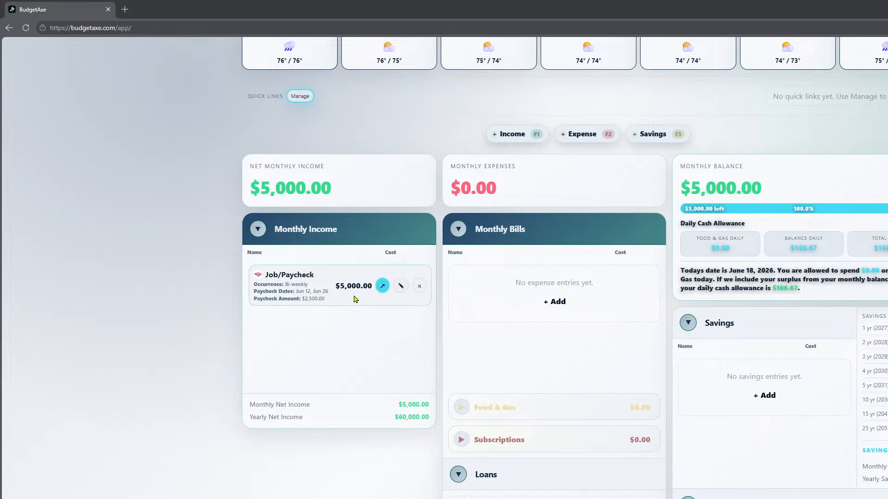
mouse_move(407, 284)
scroll(462, 333, up, 2)
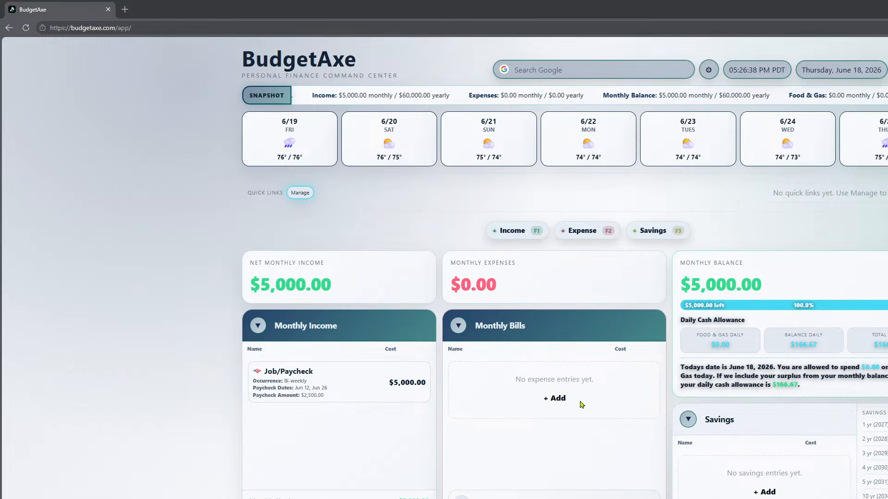
scroll(583, 416, down, 2)
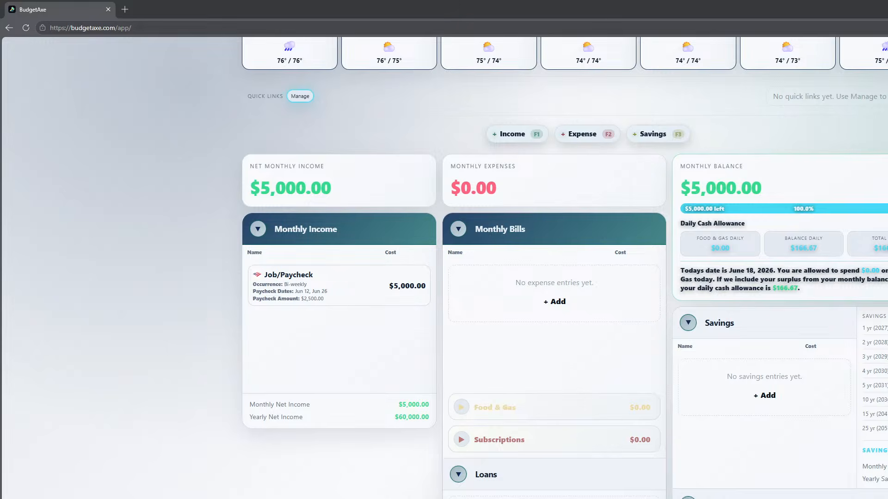
click(553, 498)
click(567, 251)
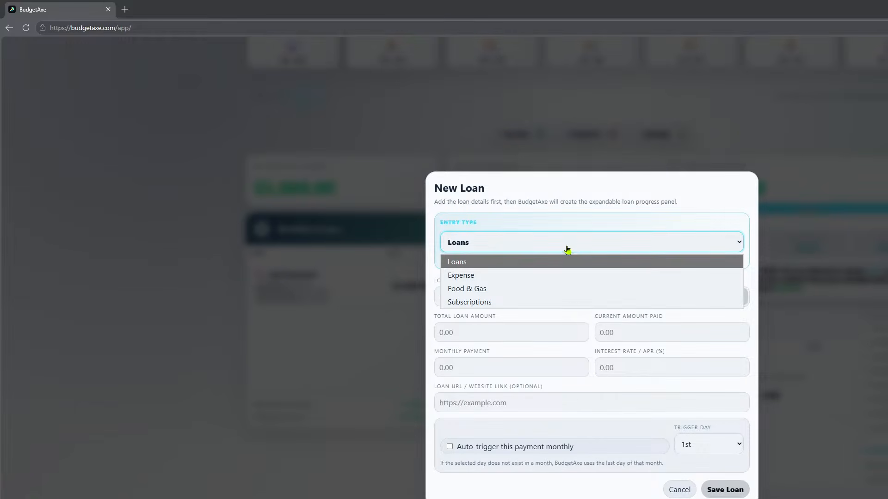
click(567, 250)
click(680, 490)
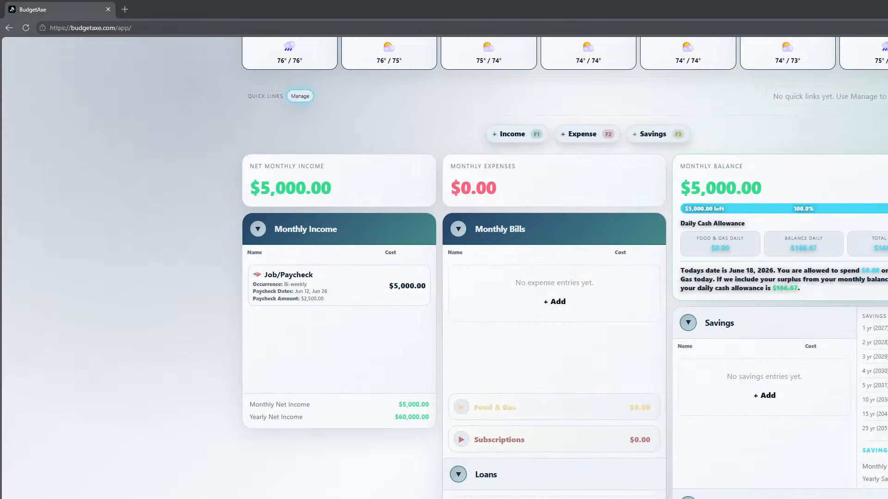
- Start a new loan entry named Car Loan (Toyota Rav4) and view its loan color options
mouse_move(516, 479)
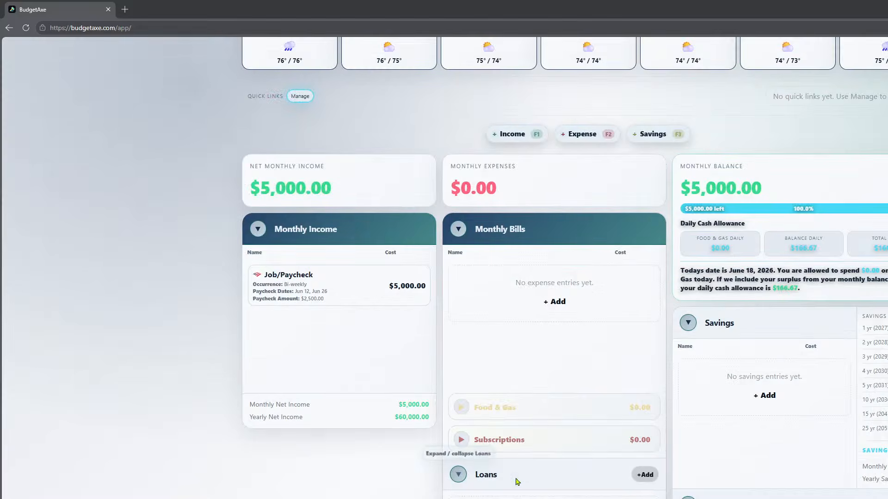
click(646, 476)
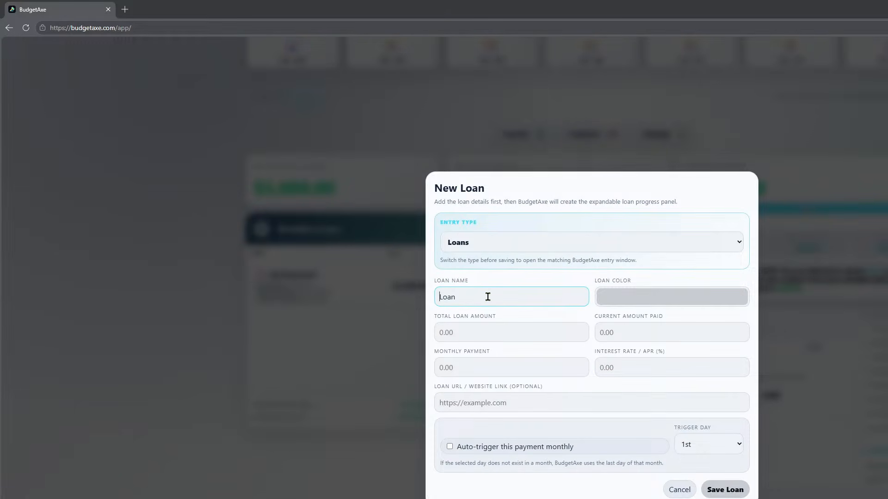
drag(492, 298, 382, 296)
text(Car Loan (Toyota Rav4)
click(629, 299)
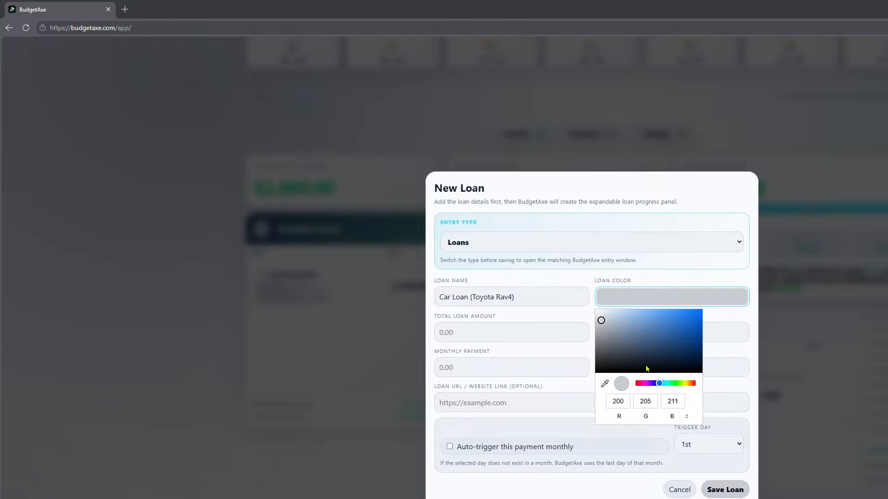
- Fill in the loan with a total amount of 20000, 0 paid, a 275.00 monthly payment and toyota.com as the website
click(497, 328)
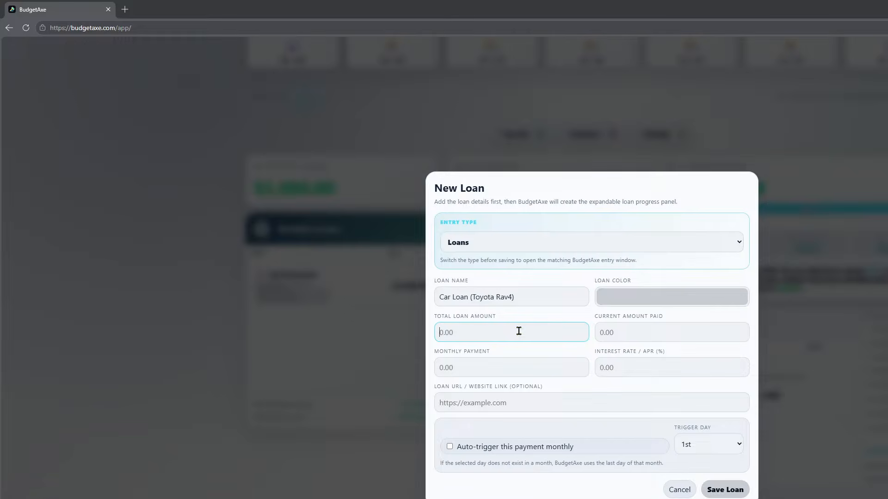
text(20000)
key(Tab)
text(0)
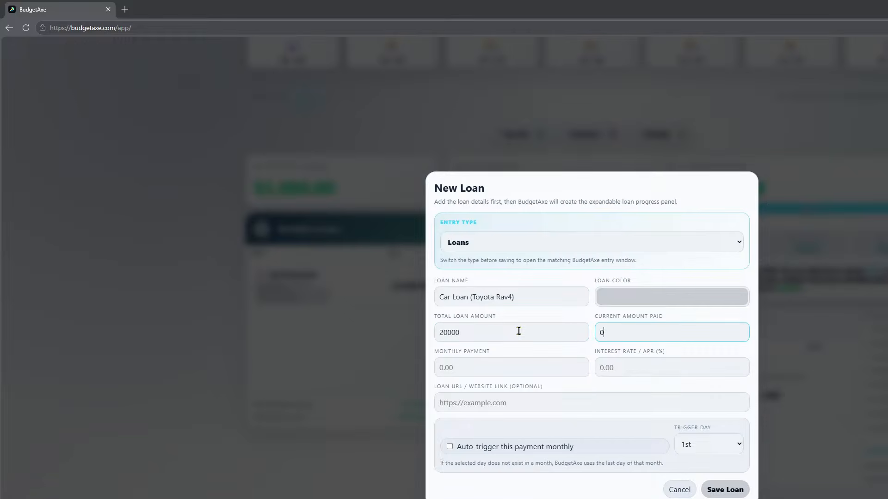
key(Tab)
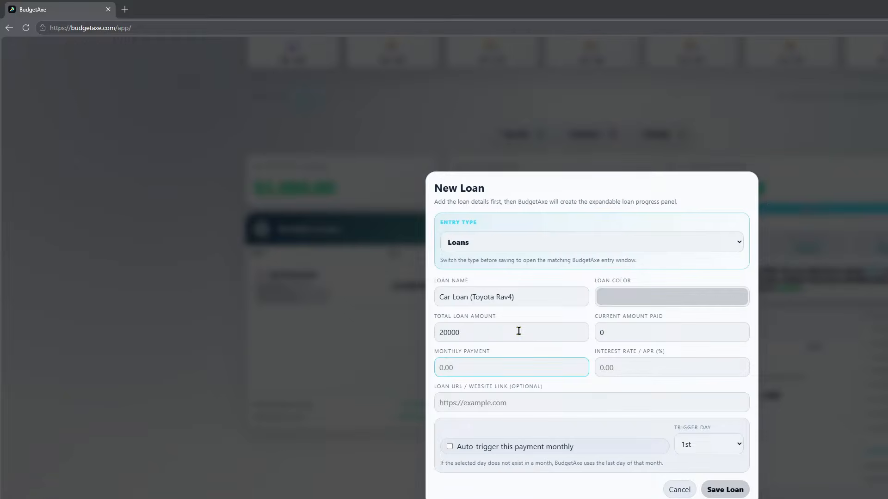
text(255.00)
key(Tab)
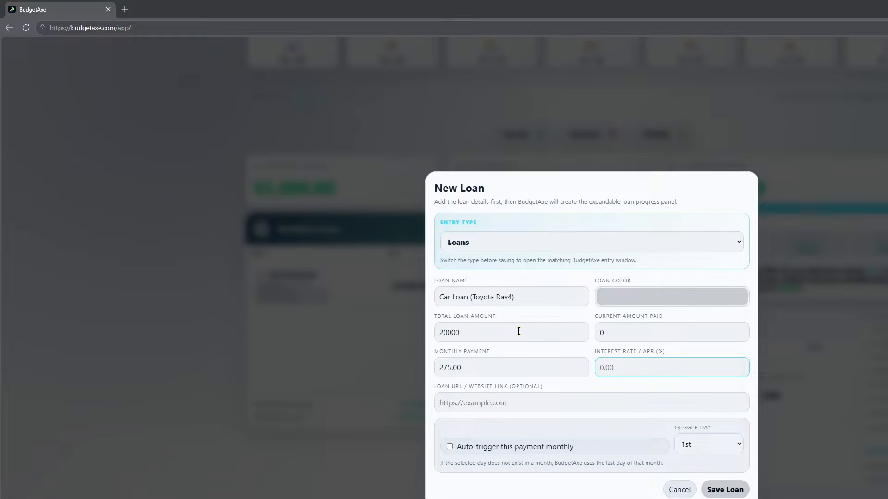
text(1)
key(Tab)
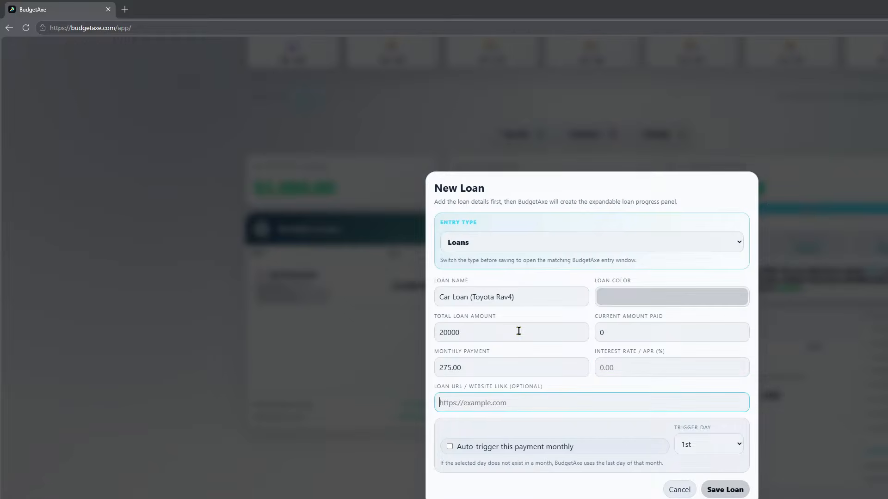
text(tyo)
text(ota)
text(ota.com)
- Enable the monthly auto-trigger for the loan payment on the 5th and save the loan
click(449, 447)
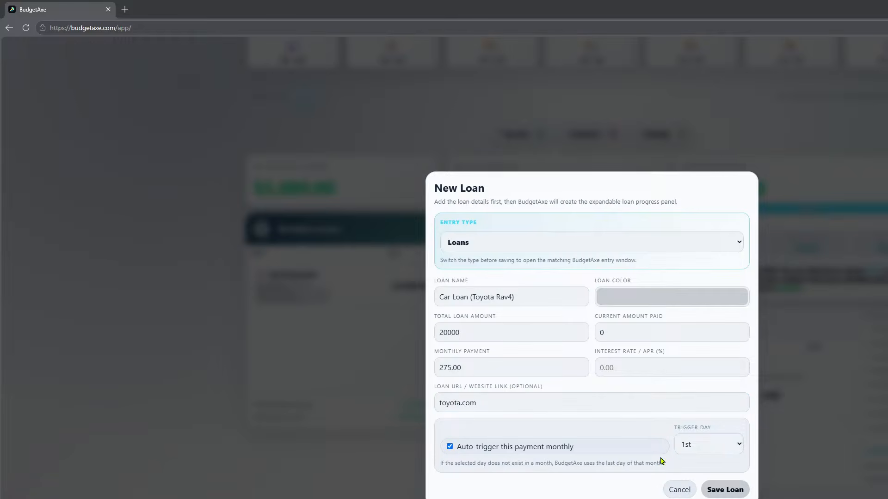
click(726, 449)
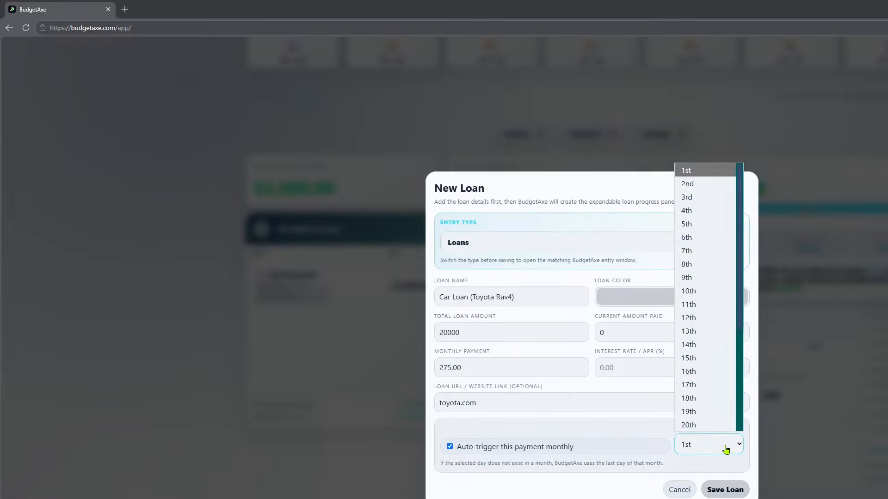
click(710, 223)
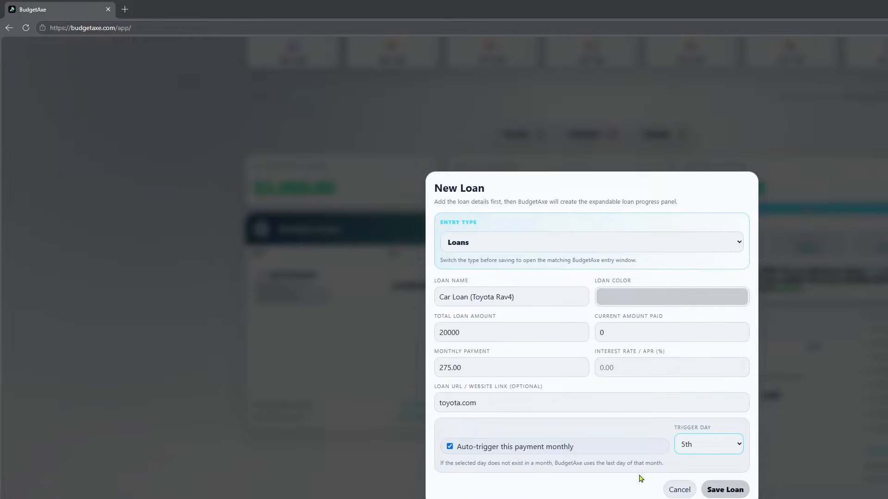
click(725, 489)
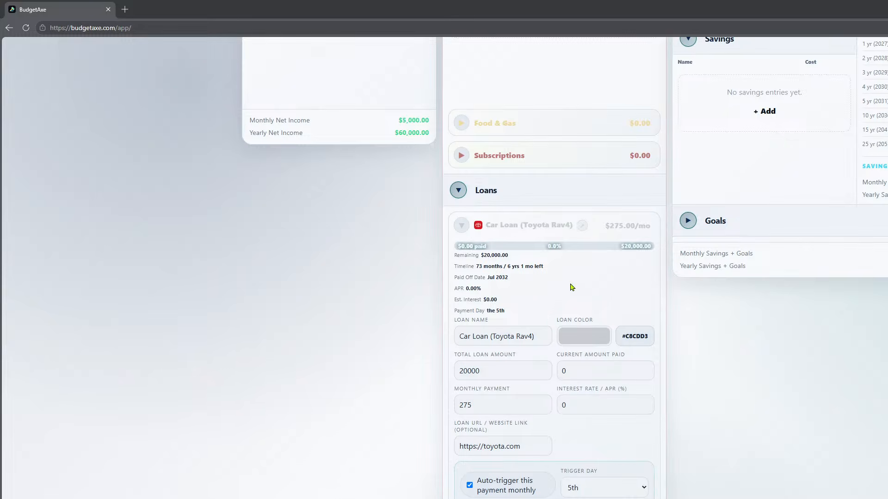
- Examine the saved car loan's progress details and the updated dashboard totals, toggling the loan's panel
click(462, 225)
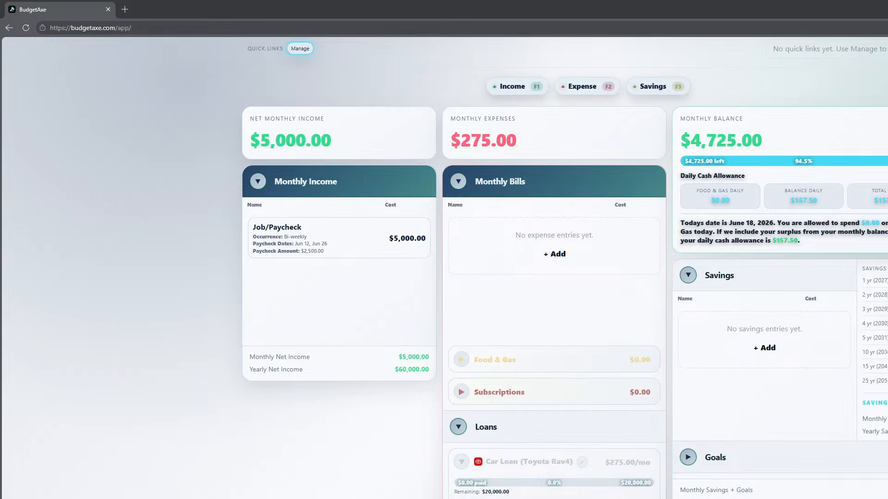
click(461, 462)
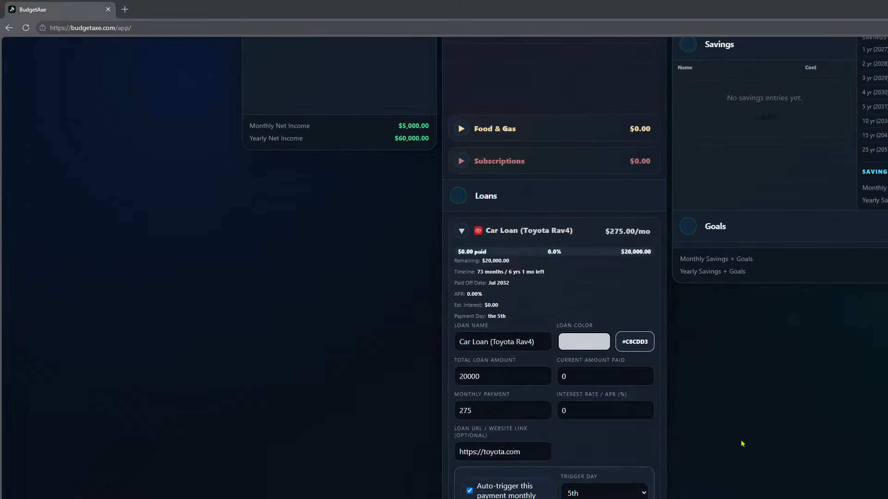
scroll(742, 444, up, 4)
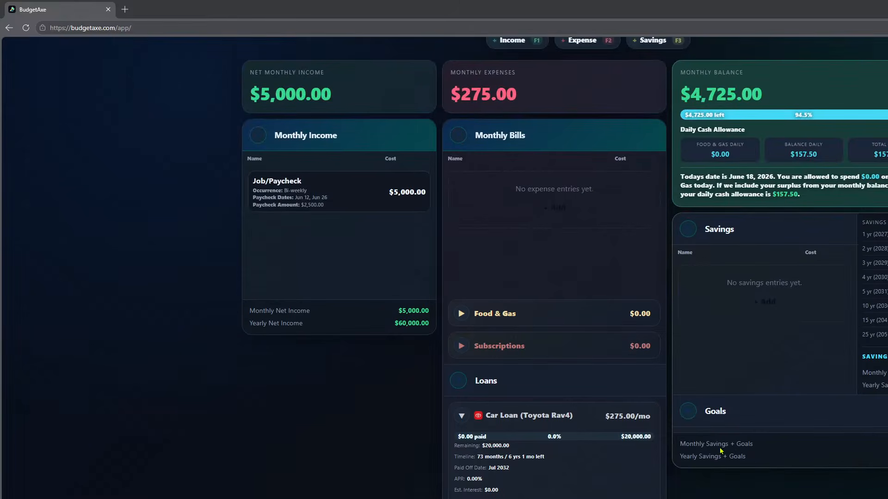
scroll(522, 320, down, 3)
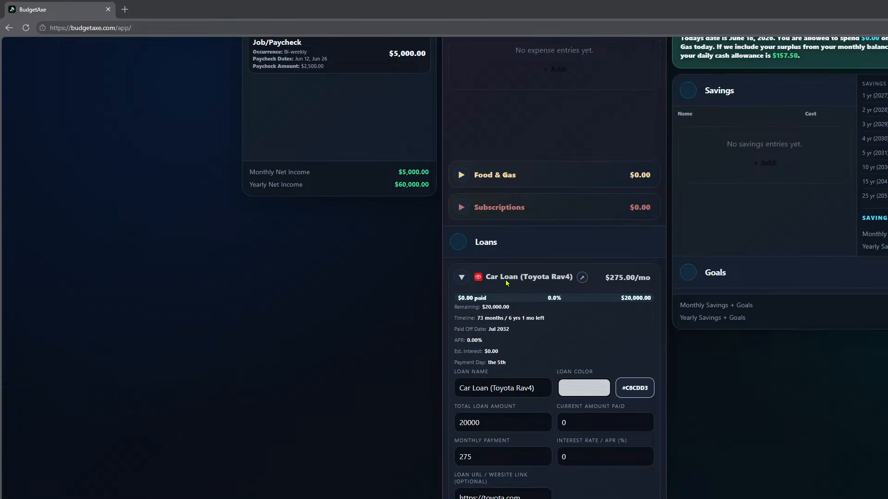
scroll(500, 317, down, 1)
scroll(462, 227, up, 5)
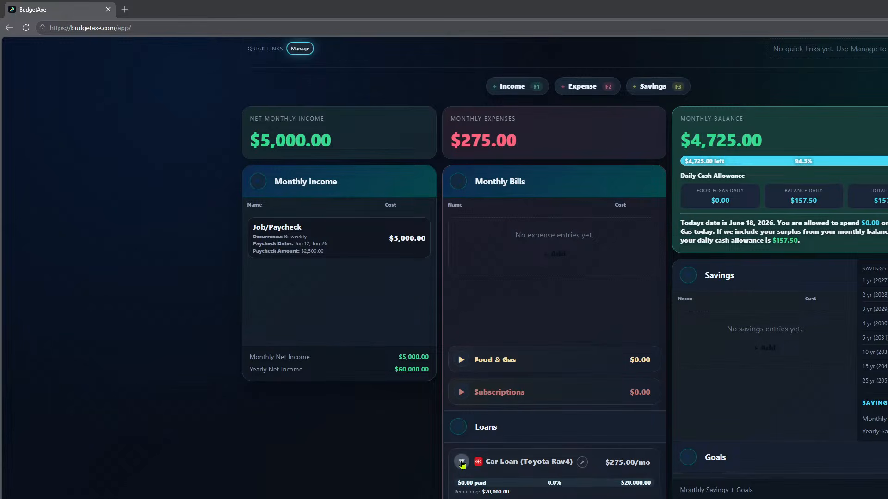
- Demonstrate expanding and collapsing the Car Loan (Toyota Rav4) details, leave them collapsed, and return to the dashboard header
click(462, 463)
click(464, 465)
click(463, 466)
scroll(567, 488, down, 4)
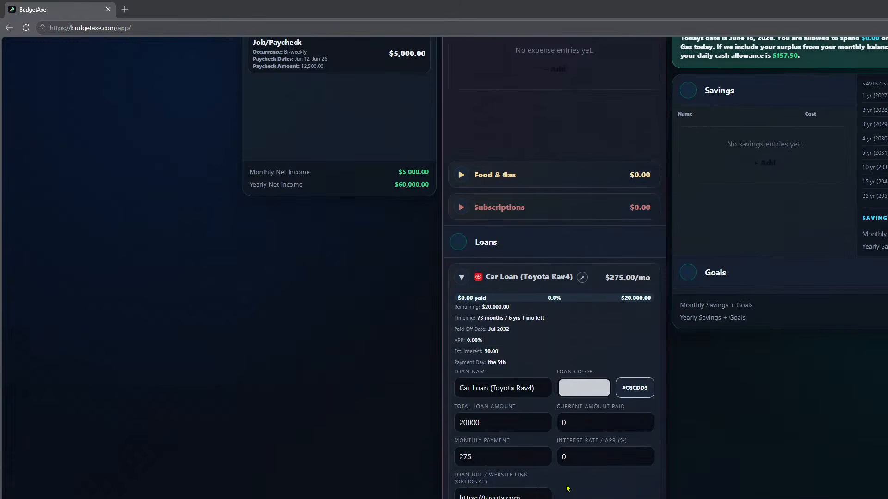
scroll(552, 422, down, 1)
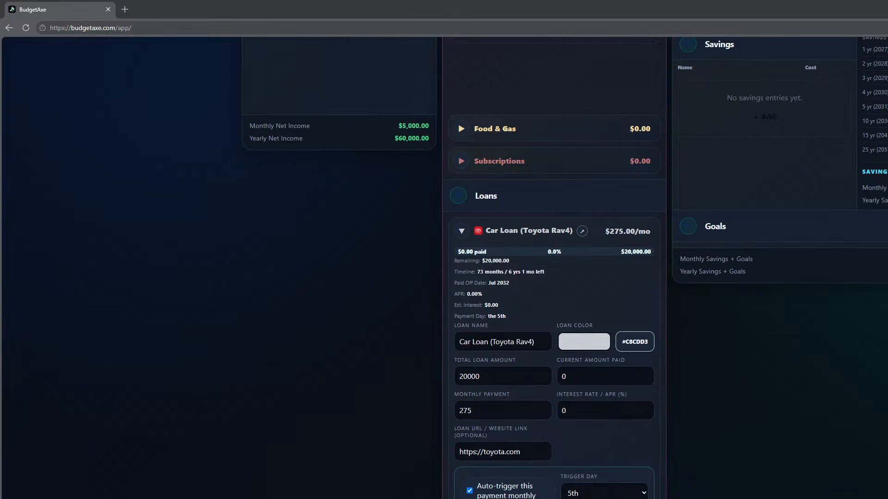
click(461, 231)
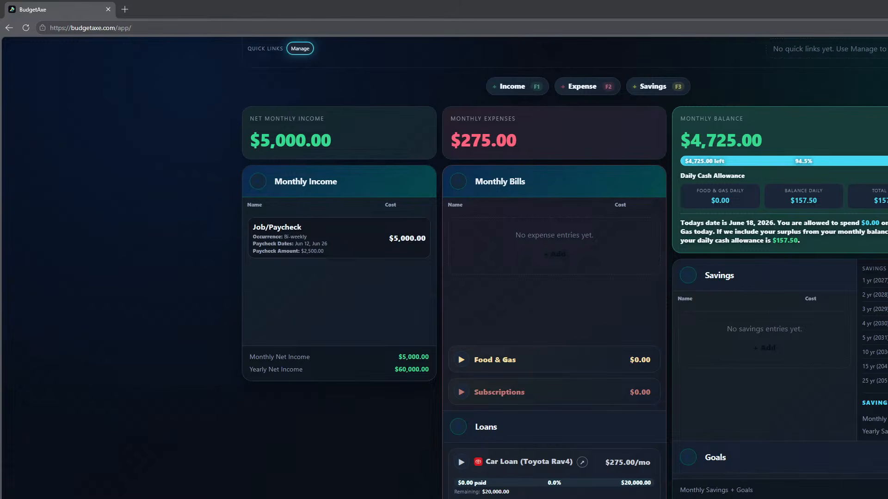
scroll(630, 188, up, 3)
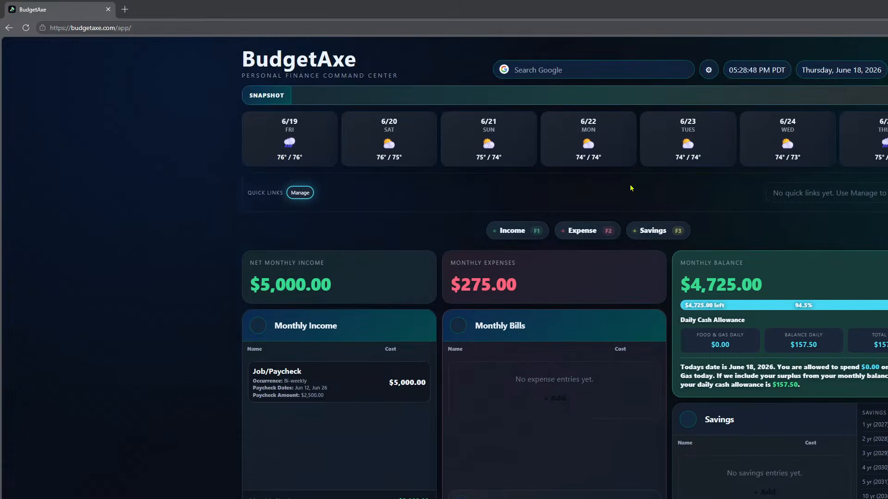
- Visit the Toyota website through the Car Loan (Toyota Rav4) entry's link and close its browser tab
scroll(707, 69, down, 3)
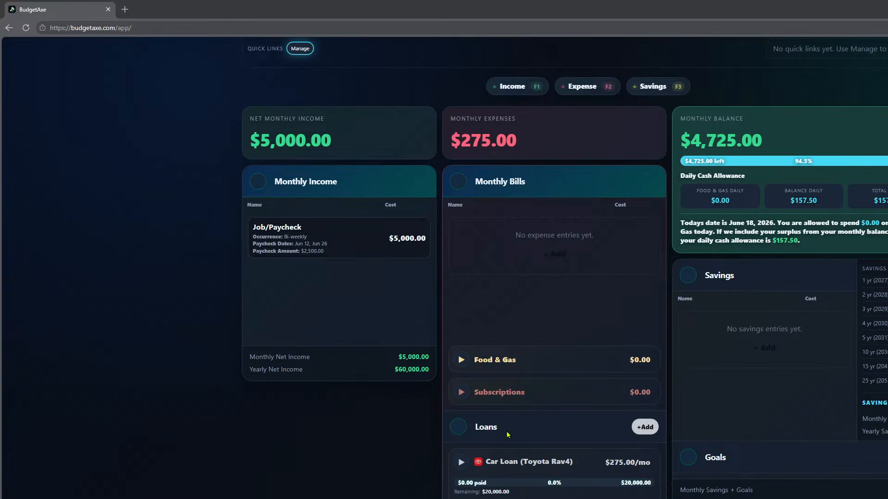
scroll(485, 269, up, 3)
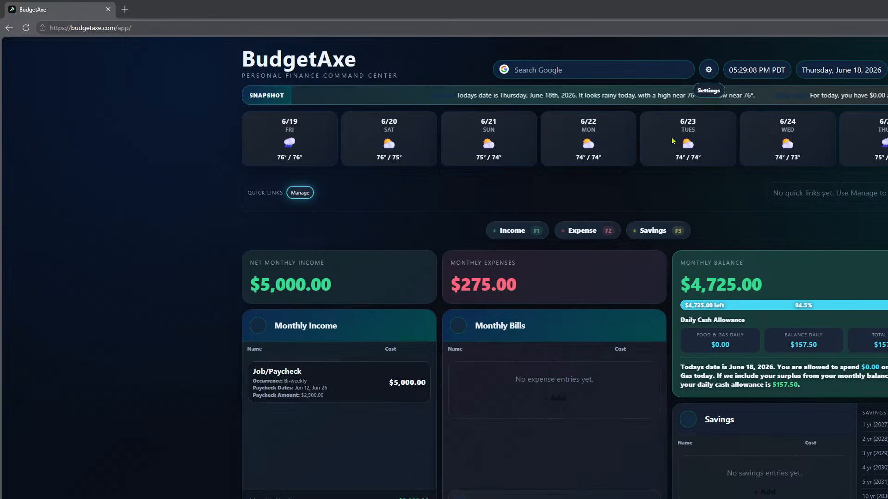
scroll(520, 486, down, 3)
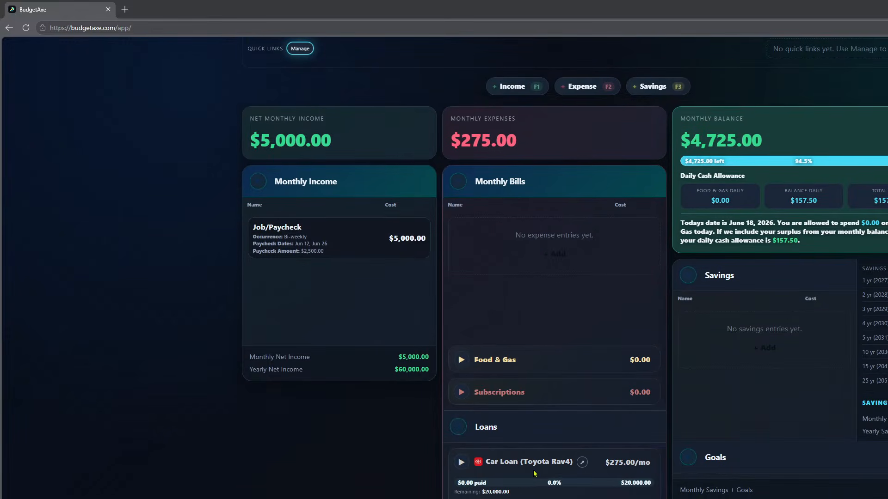
click(583, 463)
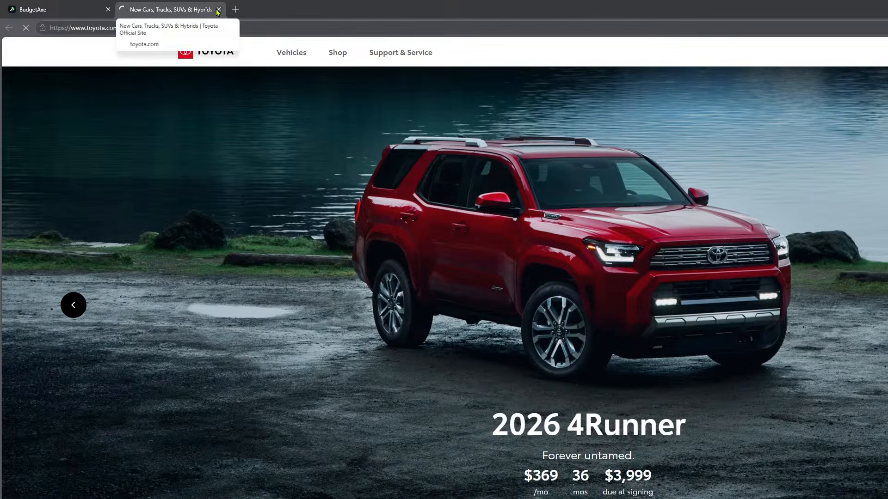
click(219, 9)
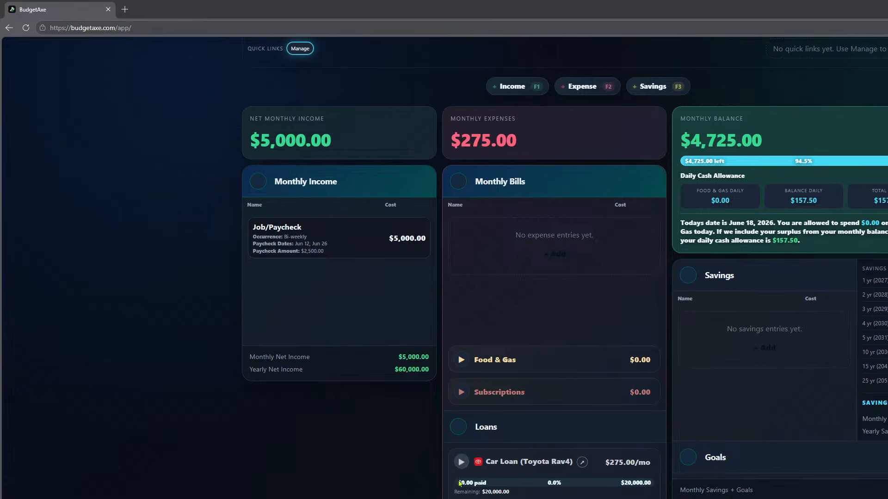
- Expand the Car Loan (Toyota Rav4) details, examine the website link and monthly auto-trigger settings, and collapse them
click(461, 464)
scroll(513, 481, down, 4)
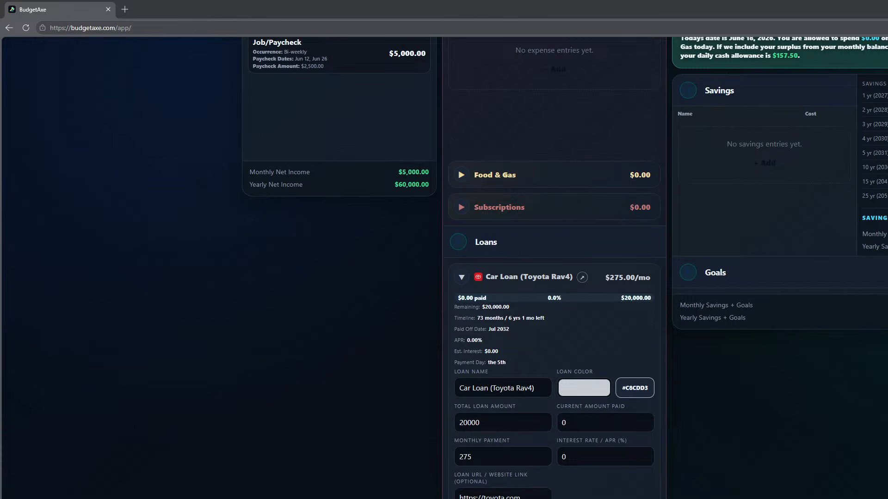
scroll(472, 489, down, 1)
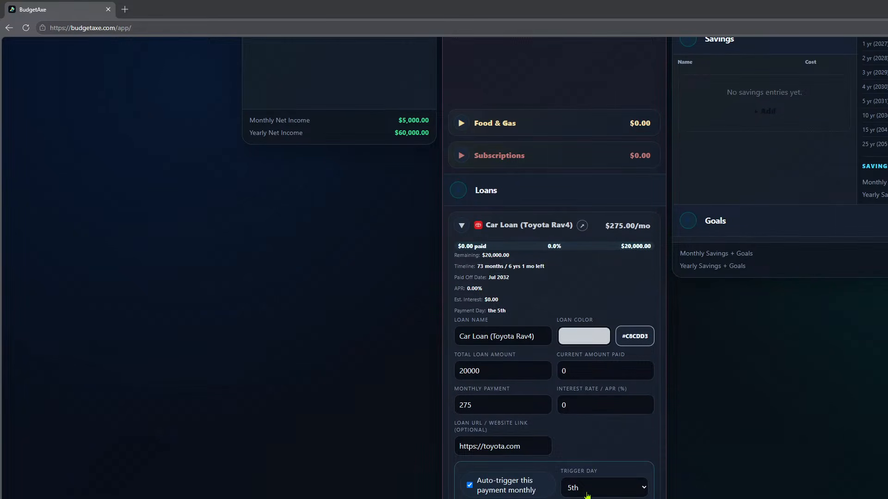
scroll(627, 489, up, 8)
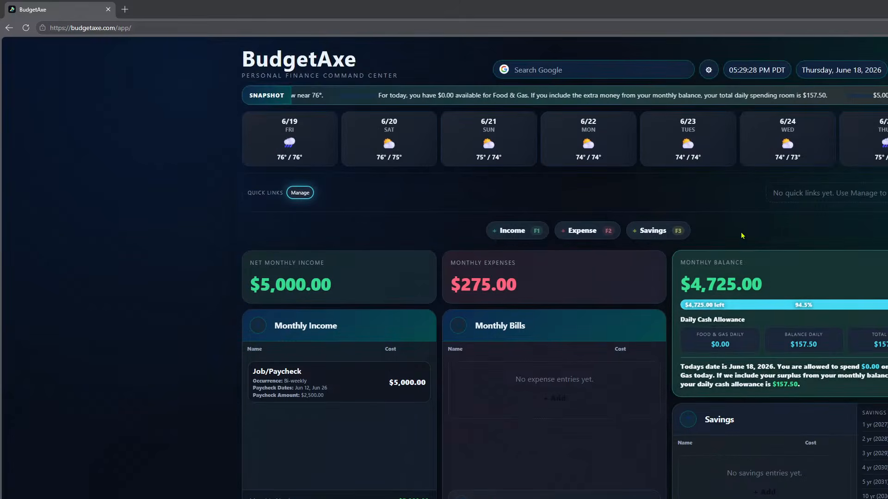
scroll(741, 235, down, 8)
scroll(464, 276, up, 1)
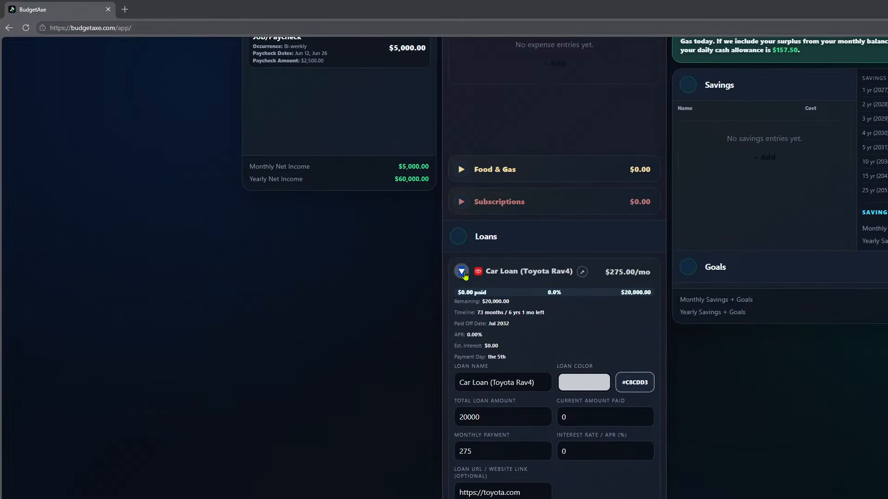
- Open the June 2026 calendar, inspect the car loan payment's icon on the 5th, and close the calendar
scroll(464, 275, up, 8)
click(846, 71)
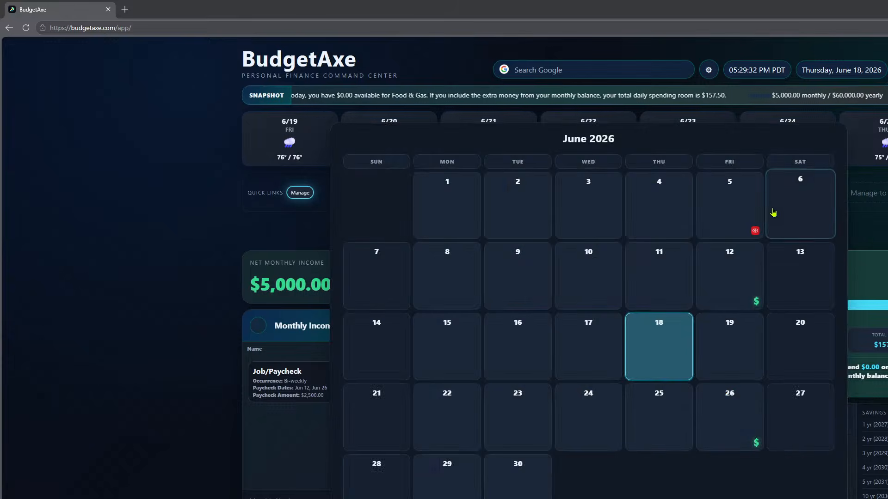
mouse_move(756, 231)
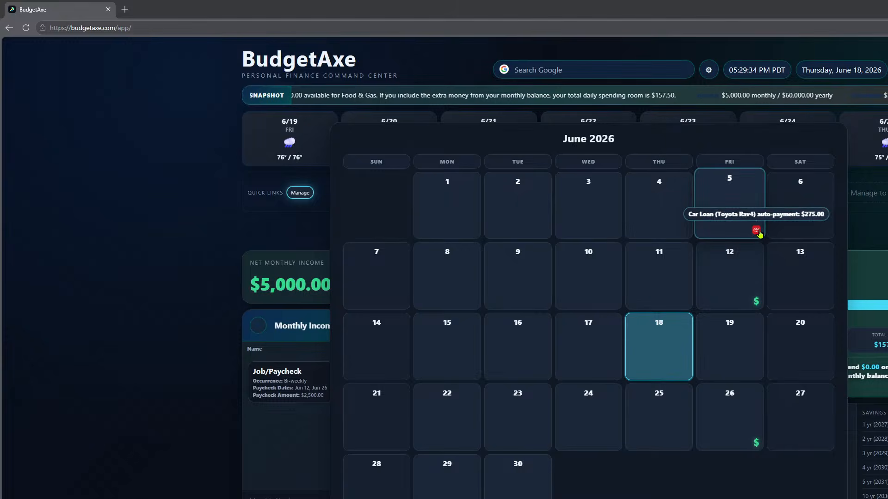
scroll(564, 277, down, 1)
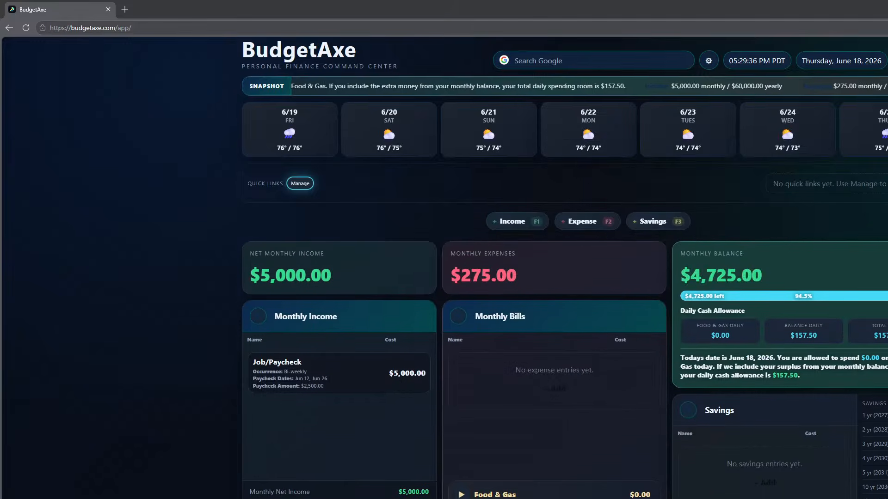
- Demonstrate the car loan's website link once more and return to the budget dashboard
scroll(462, 462, down, 3)
click(582, 460)
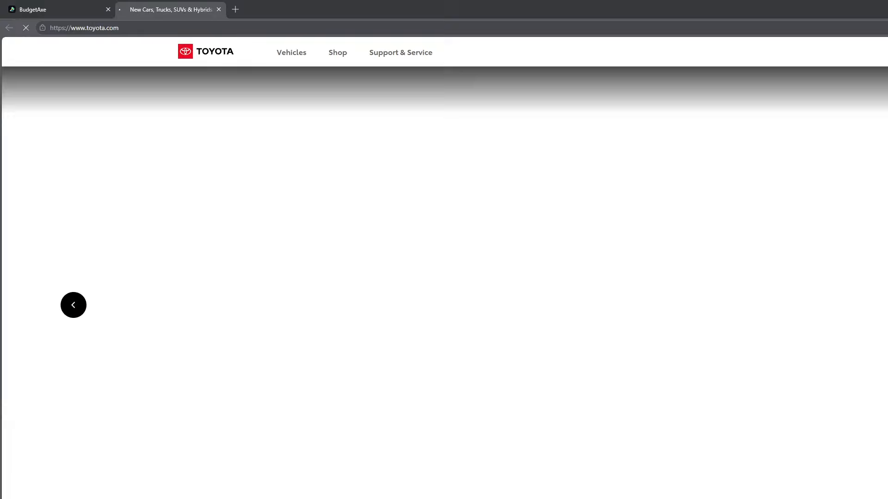
click(218, 9)
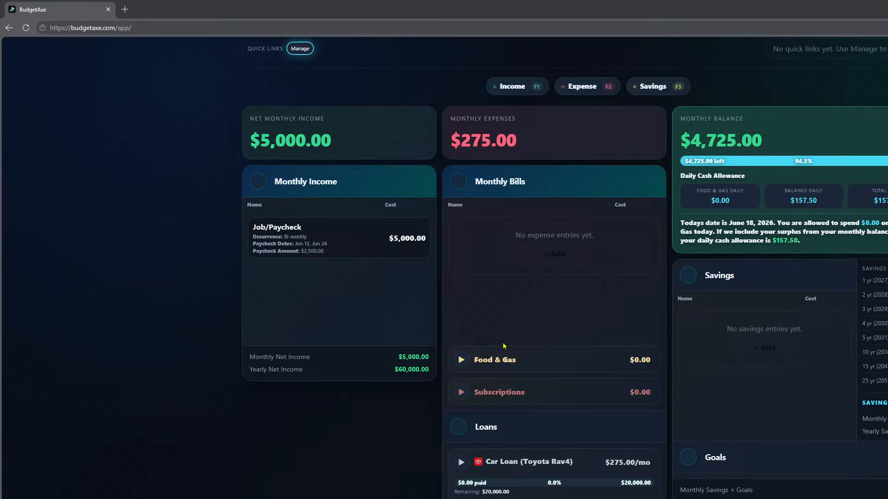
- Remove the website link from the Car Loan (Toyota Rav4) and collapse its details
click(461, 462)
click(459, 495)
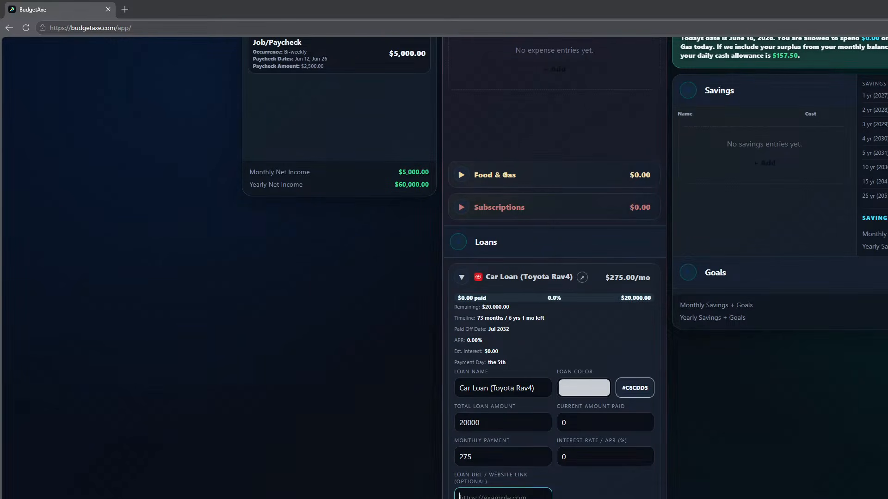
click(461, 277)
scroll(791, 194, up, 5)
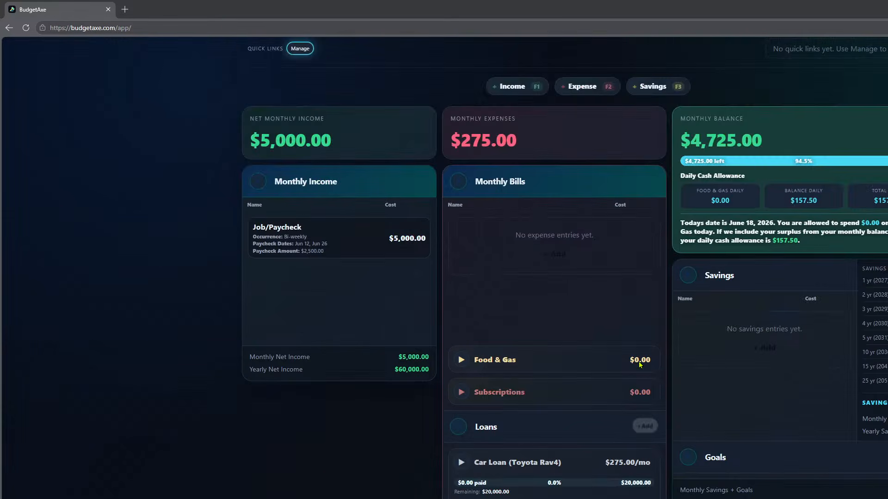
- Check which icon the calendar shows on June 5 for the loan without a website, and close the calendar
scroll(791, 195, up, 3)
click(841, 65)
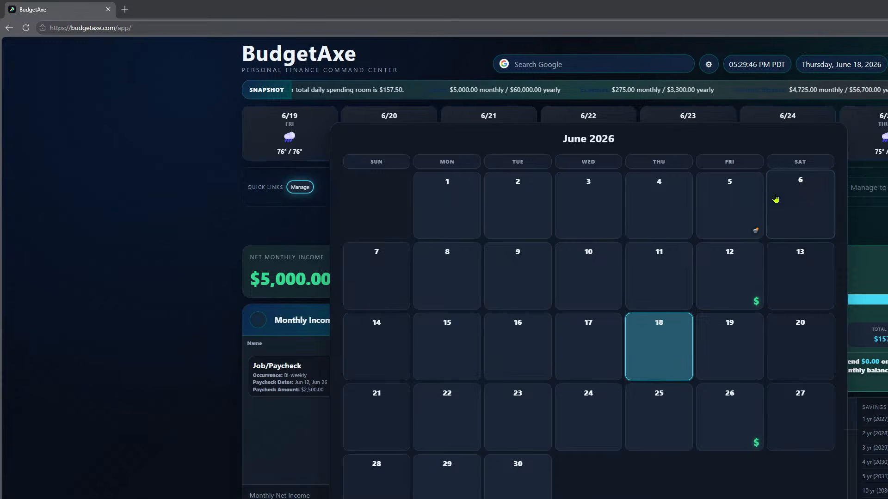
mouse_move(757, 237)
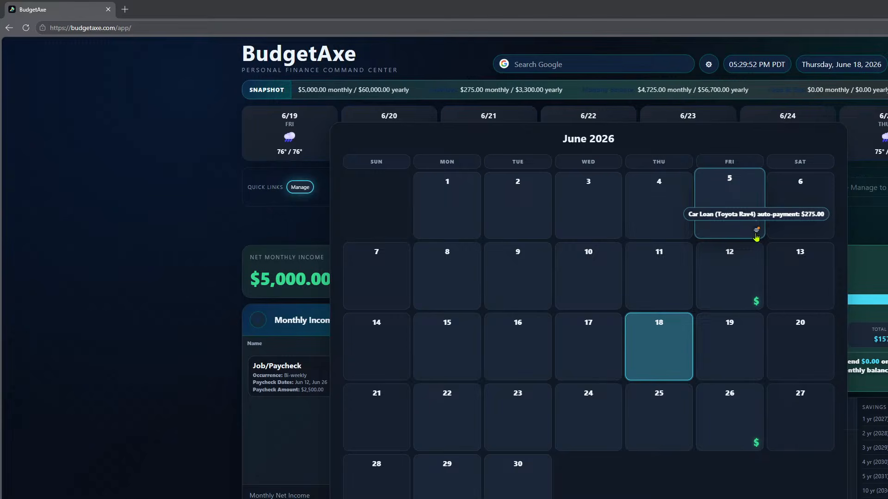
click(663, 491)
- Set the Car Loan (Toyota Rav4) website link to toyota.com
scroll(564, 268, down, 3)
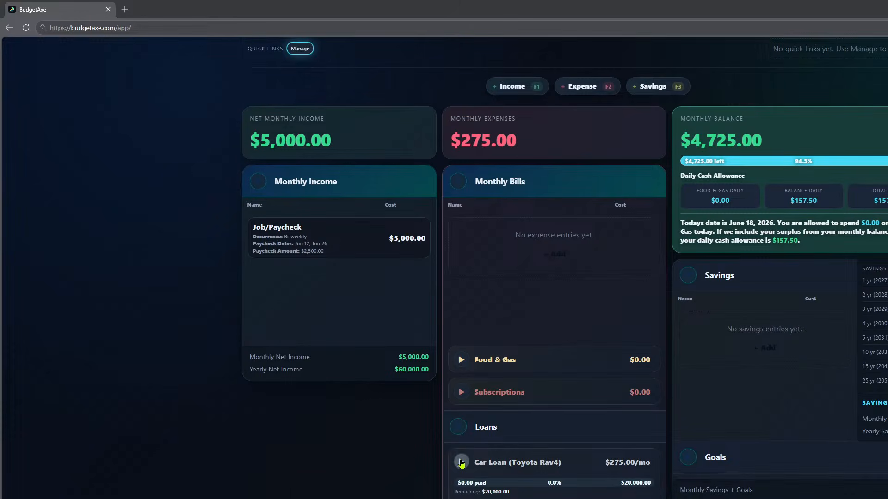
scroll(564, 267, down, 5)
click(500, 444)
text(toyota.com)
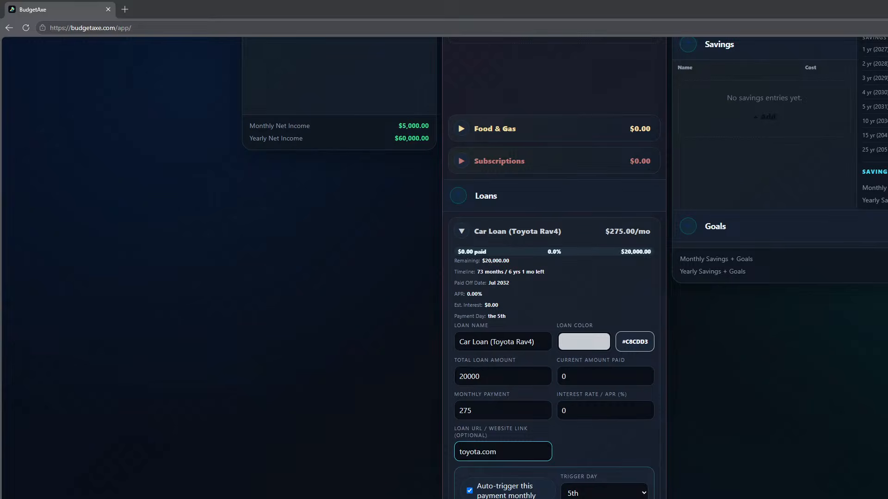
click(321, 445)
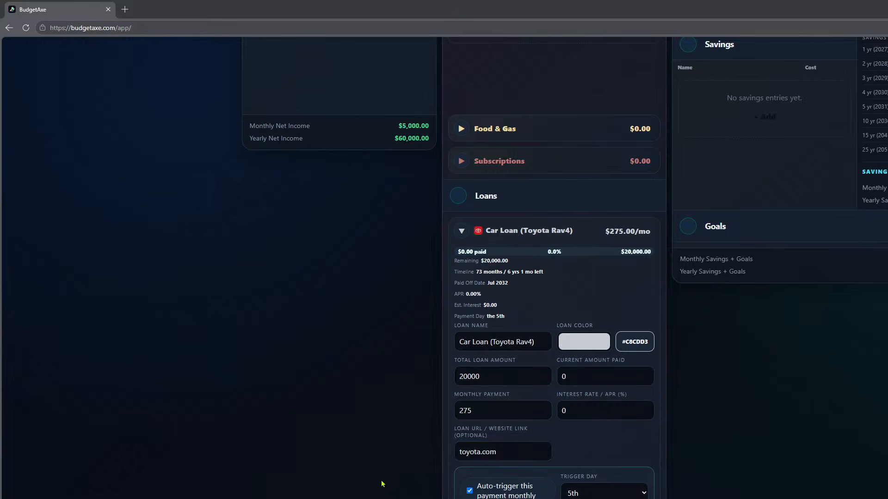
- Return to the dashboard header and check the calendar with the loan's website link restored
scroll(473, 489, up, 6)
scroll(555, 462, up, 3)
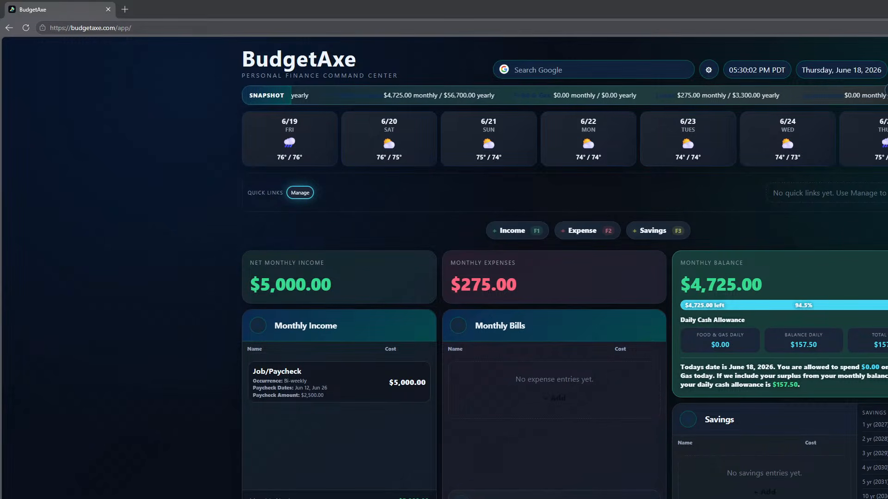
click(808, 79)
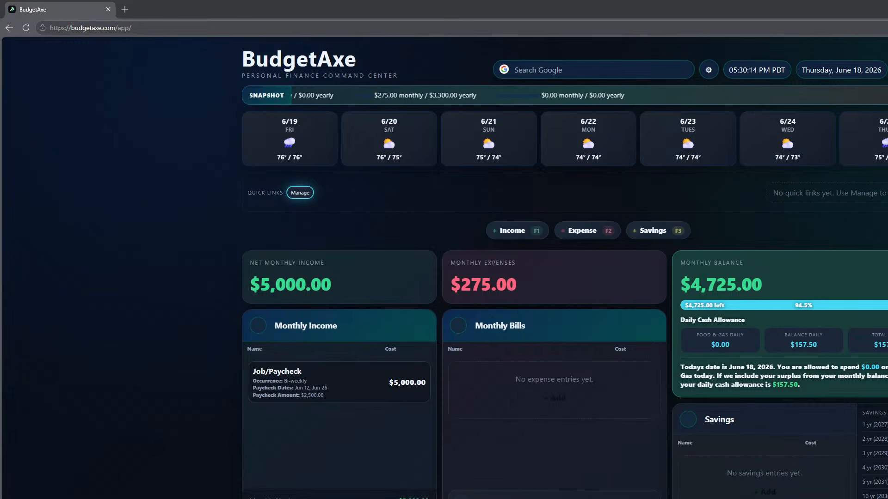
- Record payments on the Car Loan (Toyota Rav4) until its current amount paid is 1100, and collapse the loan
scroll(459, 471, down, 3)
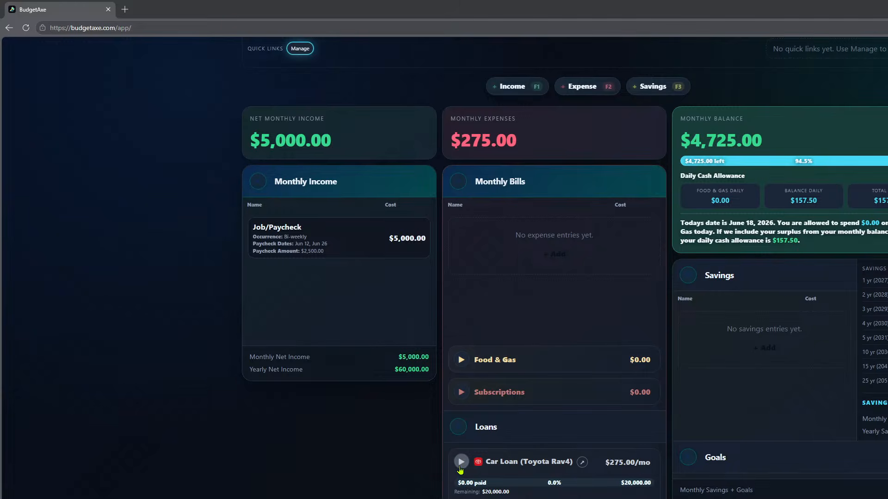
click(461, 462)
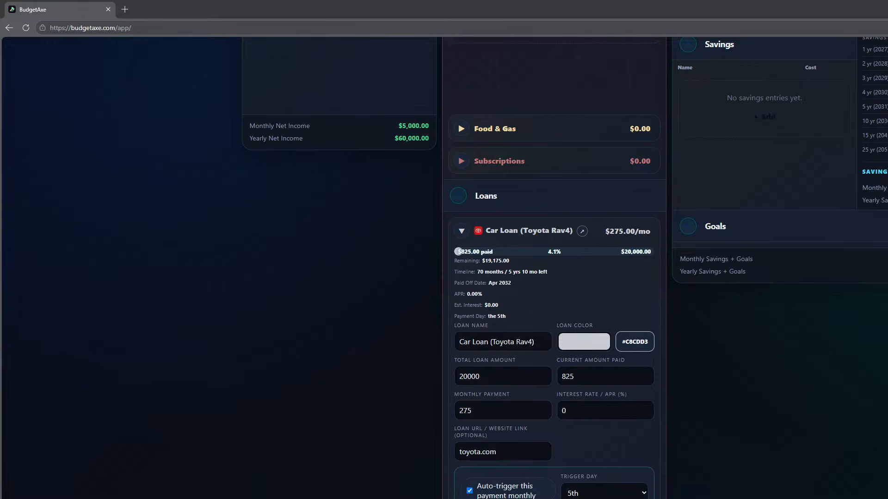
click(461, 231)
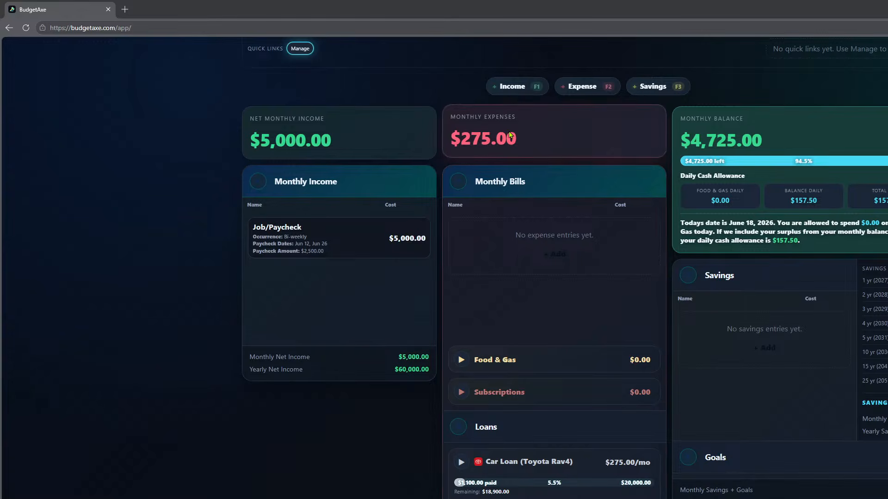
- Examine the car loan's updated payment progress and monthly payment, along with the dashboard totals
click(461, 463)
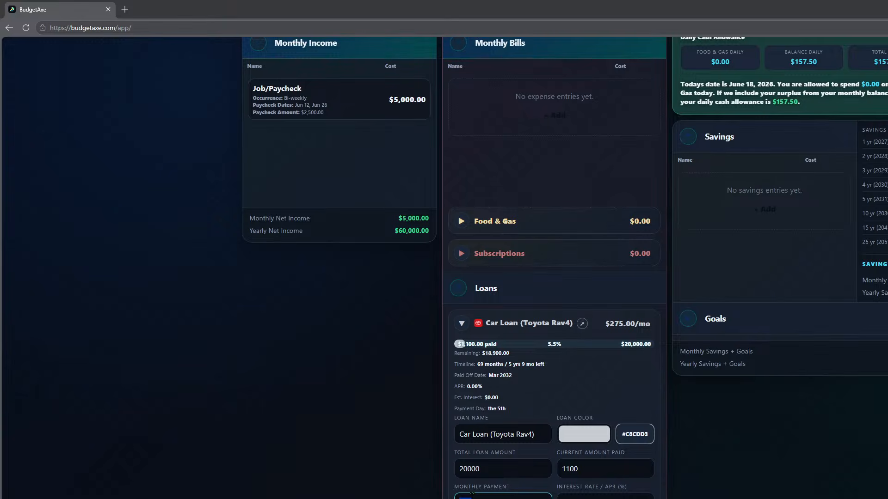
scroll(589, 354, up, 6)
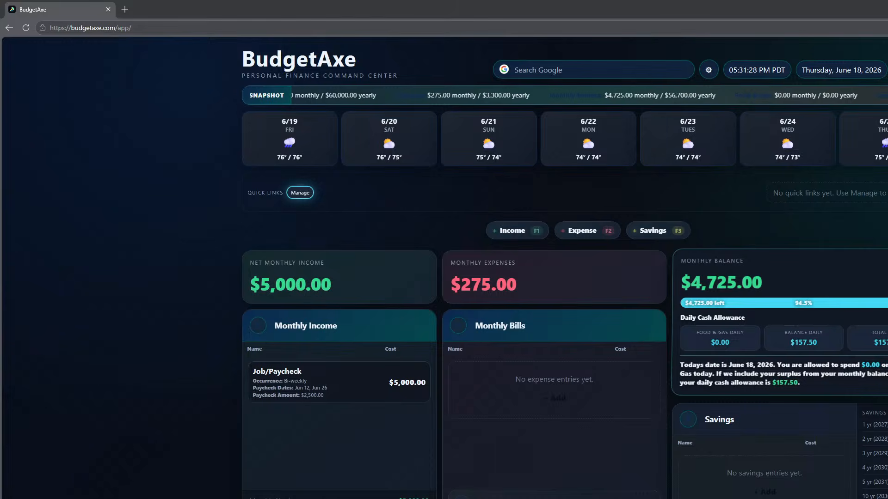
scroll(831, 314, down, 3)
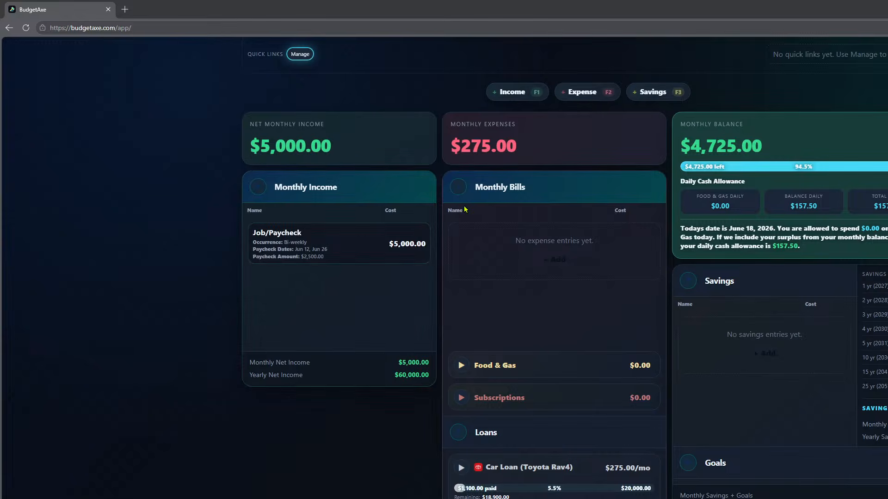
- Start a new monthly bill, look over the available entry types, and cancel the Add Expense dialog
click(562, 261)
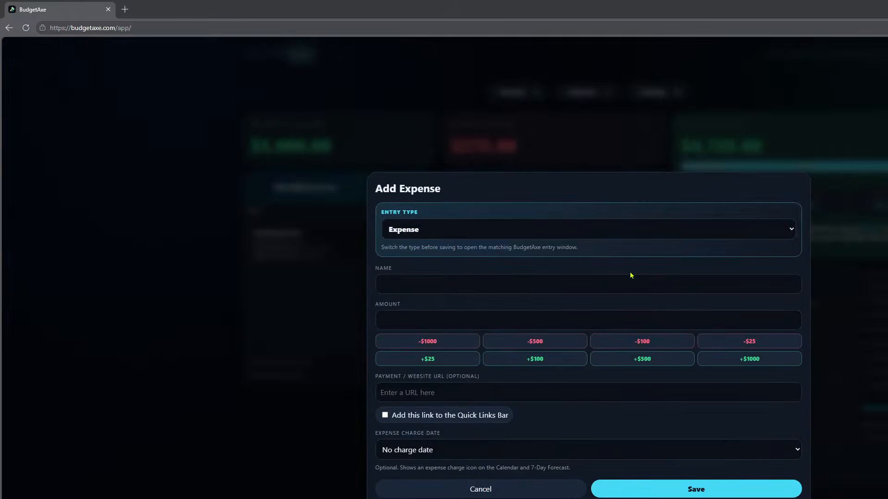
click(505, 238)
click(505, 239)
click(519, 490)
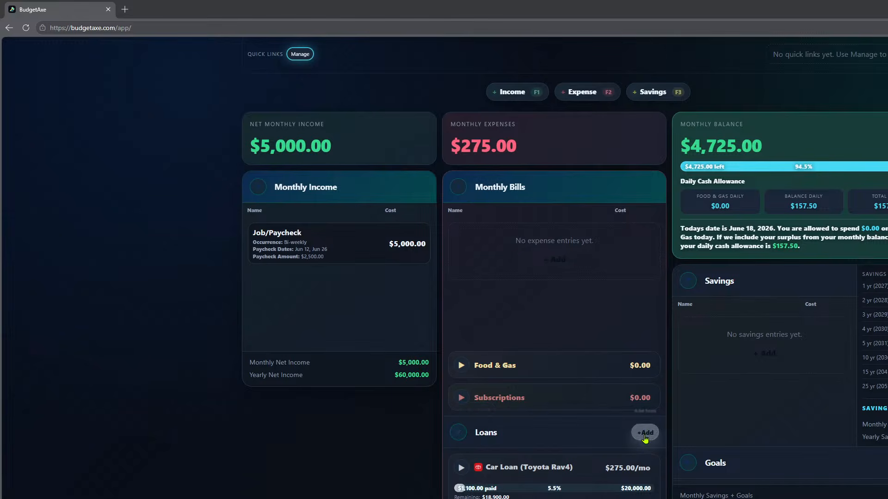
- Start a new monthly bill with the entry type Expense and name it Rent
scroll(498, 494, up, 2)
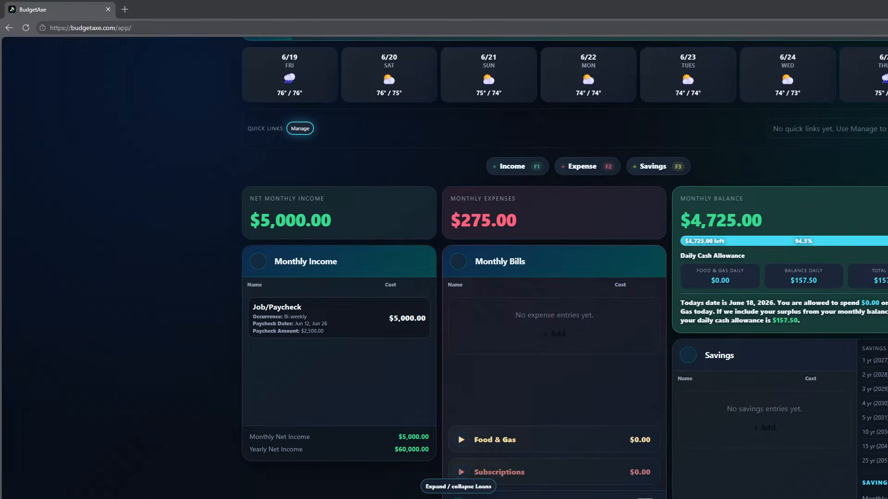
scroll(484, 488, down, 2)
scroll(484, 488, up, 2)
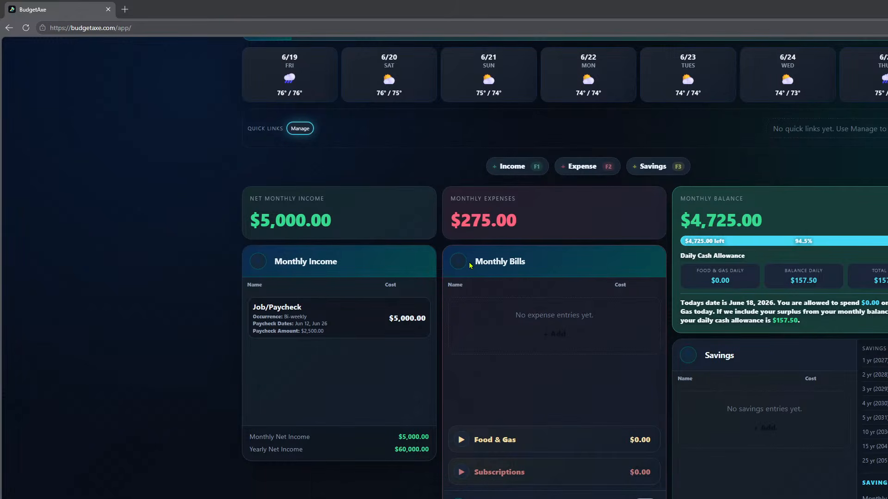
click(565, 333)
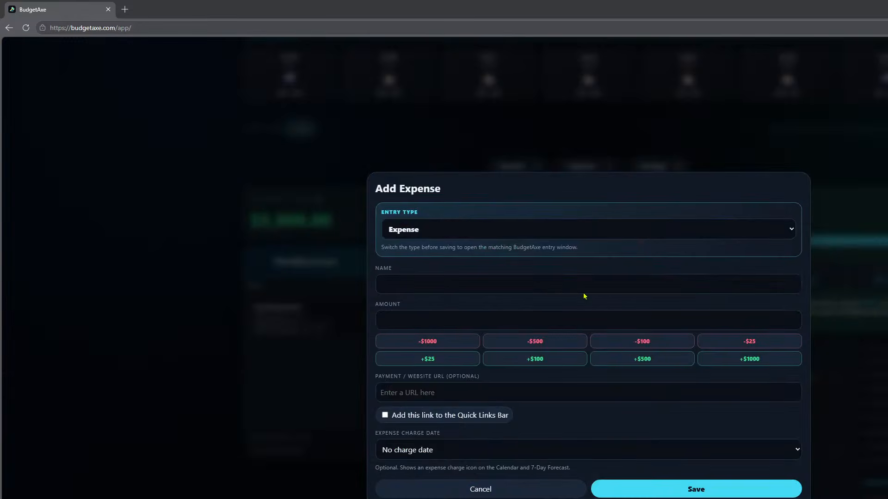
click(440, 230)
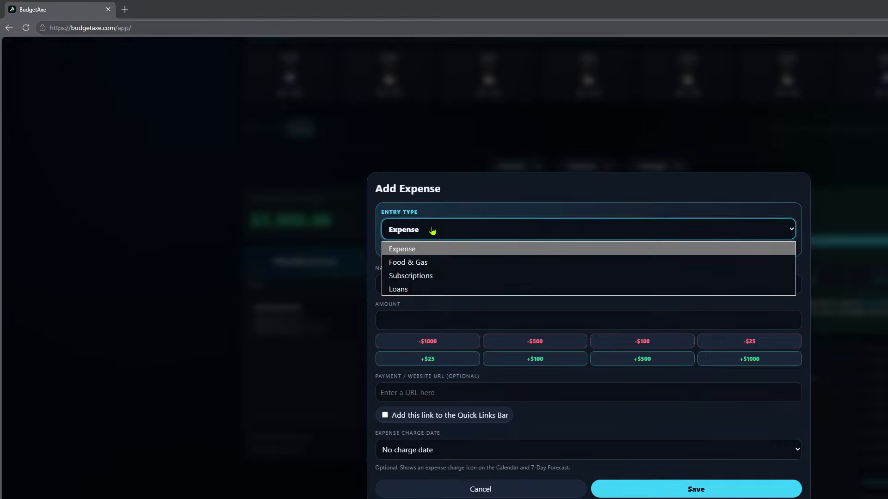
click(423, 251)
click(418, 289)
text(Rent)
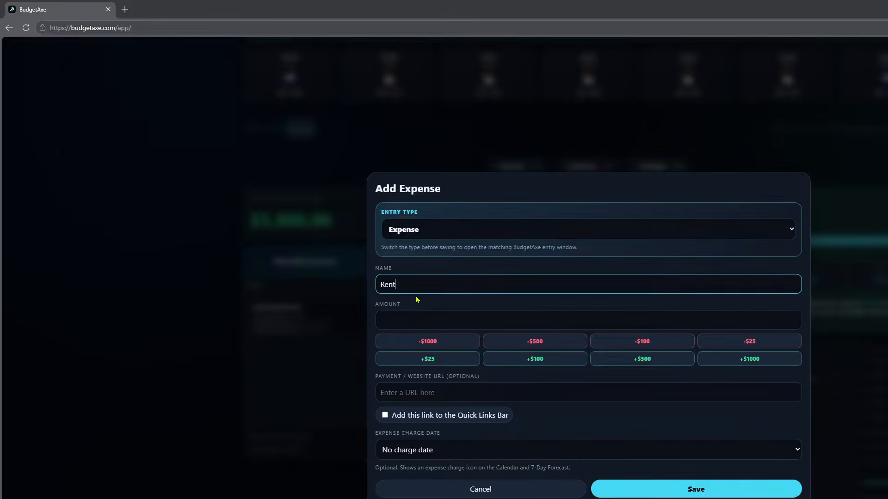
key(Tab)
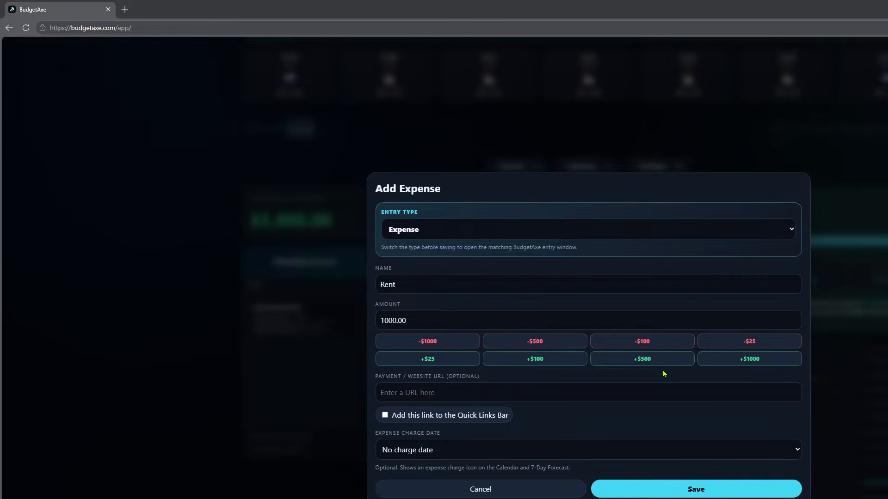
- Set the Rent amount to 1250.00 and enter apartment.com as its payment website
click(641, 361)
double_click(649, 346)
double_click(733, 341)
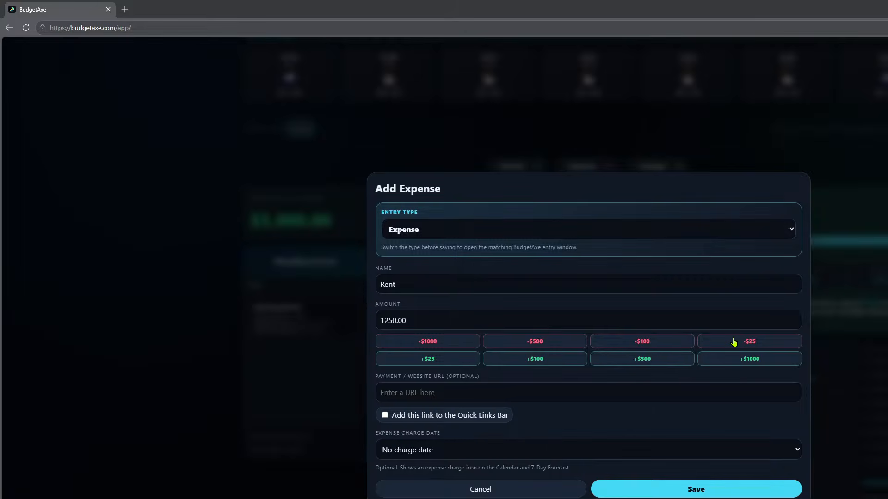
click(511, 394)
text(apartment)
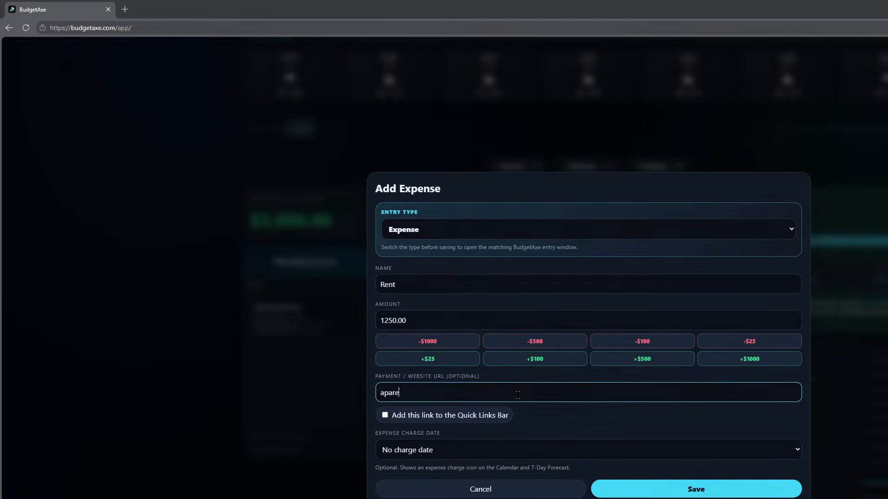
text(.com)
- Set the Rent expense's charge date to the 1st and save the entry
click(498, 454)
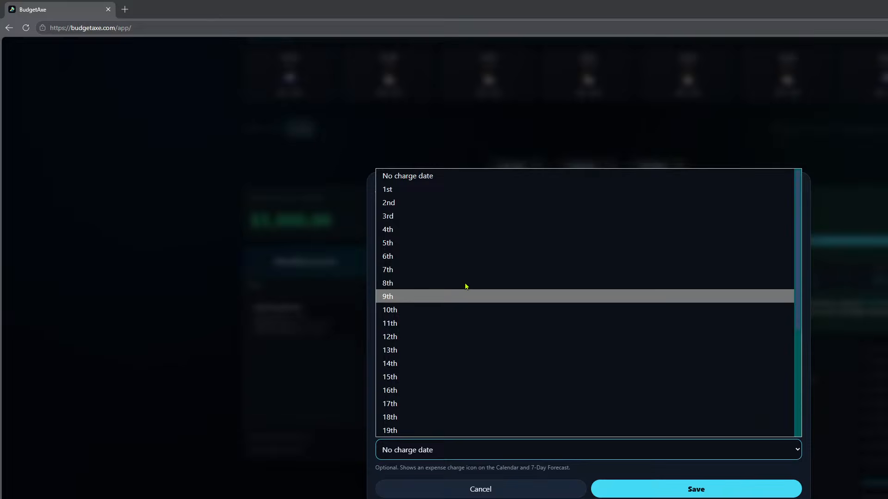
click(460, 195)
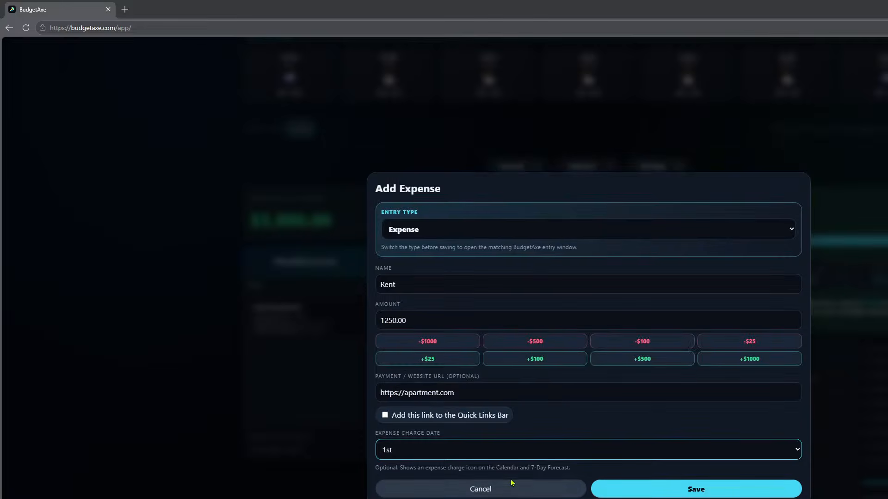
click(688, 489)
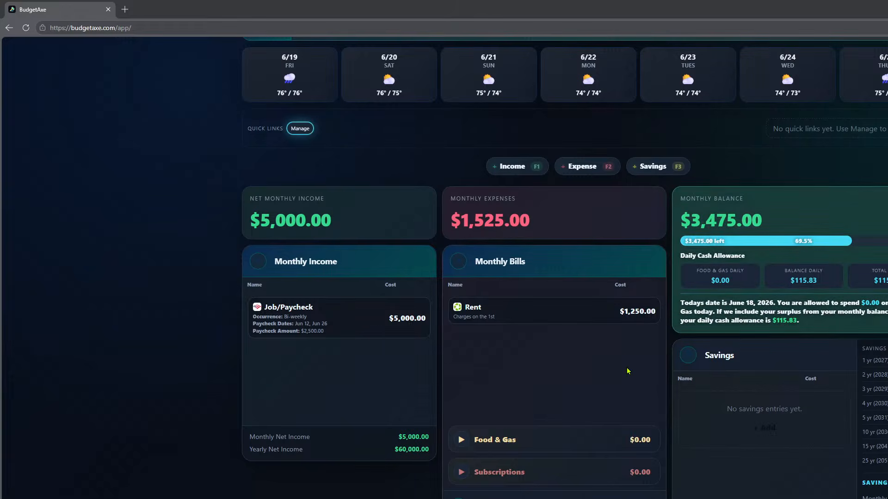
- Check the rent, car loan and paycheck markers on the June 2026 calendar, and close the calendar
scroll(799, 201, up, 2)
click(832, 72)
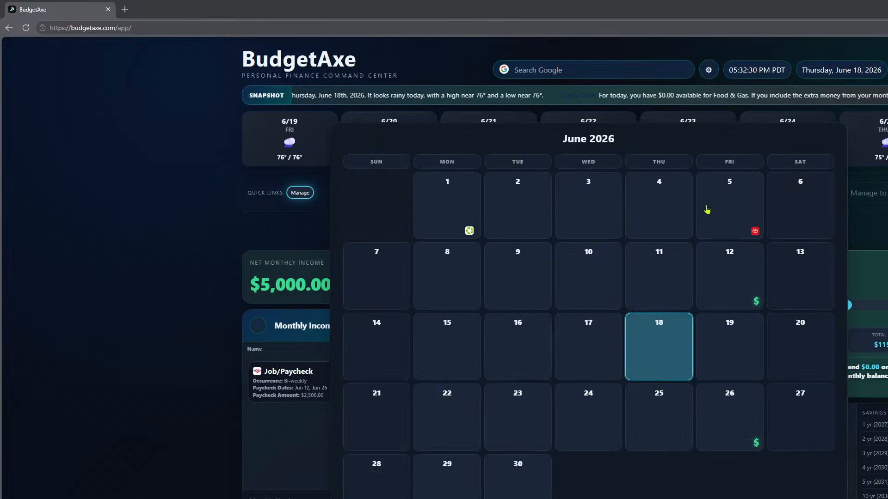
mouse_move(471, 235)
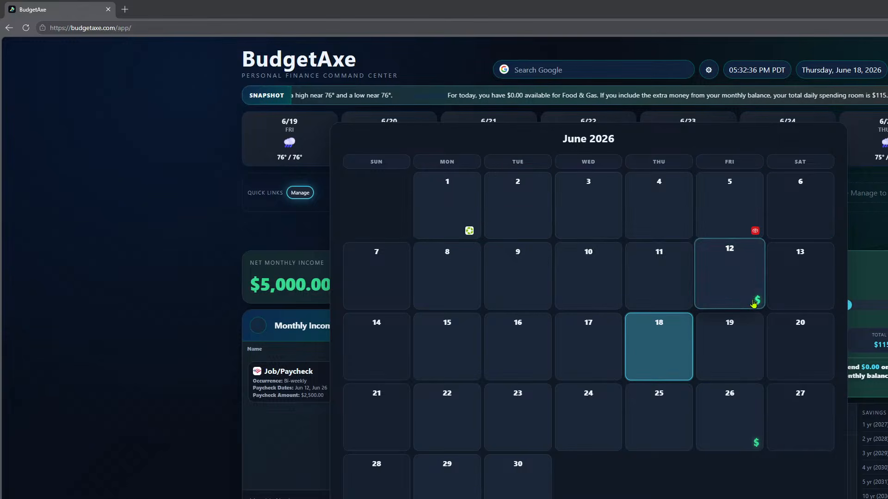
mouse_move(757, 302)
mouse_move(755, 234)
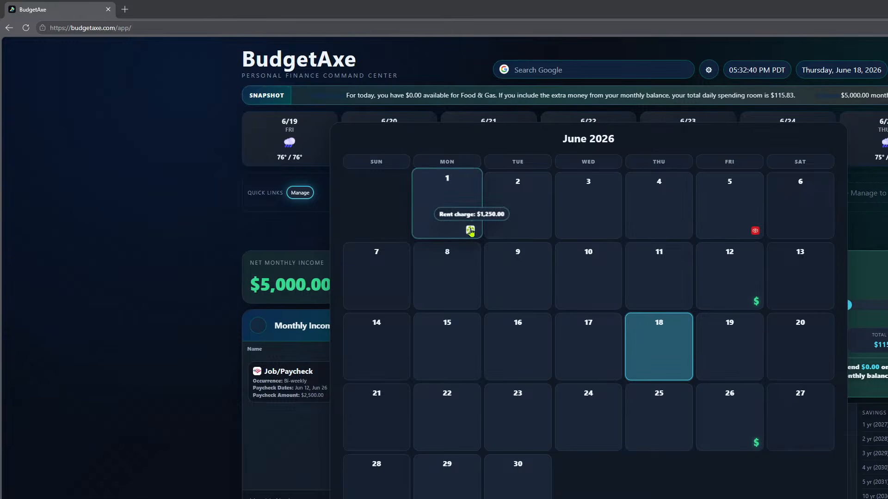
click(584, 498)
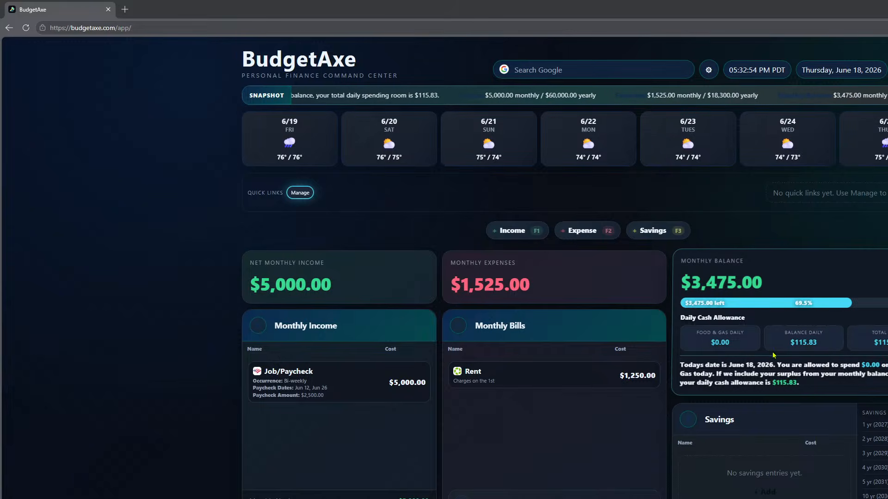
- Expand the Food & Gas section under Monthly Bills
scroll(781, 342, down, 1)
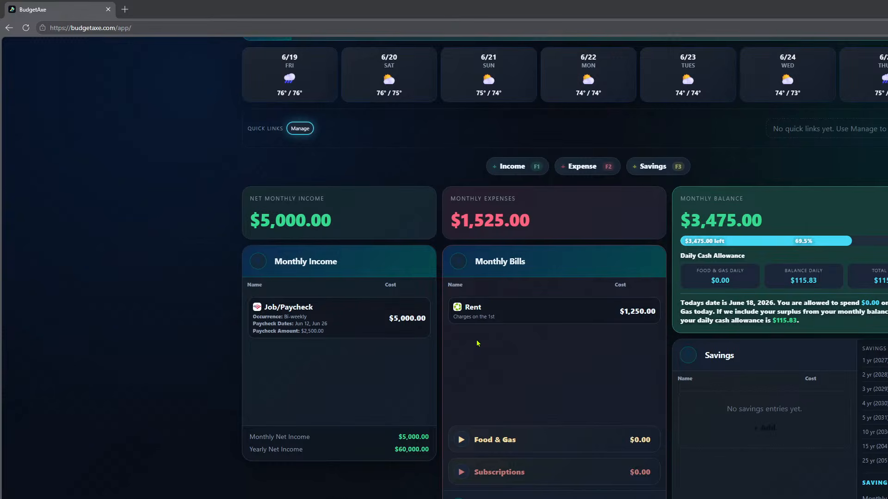
click(486, 442)
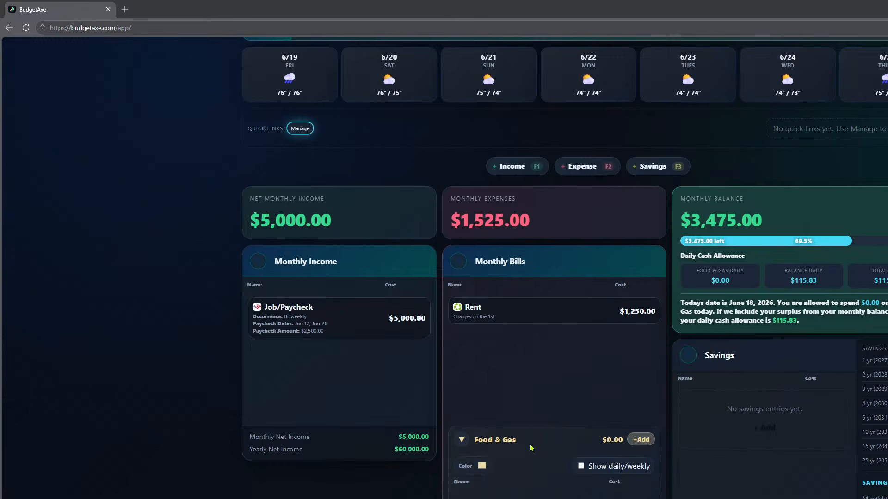
scroll(531, 421, down, 1)
scroll(531, 422, up, 2)
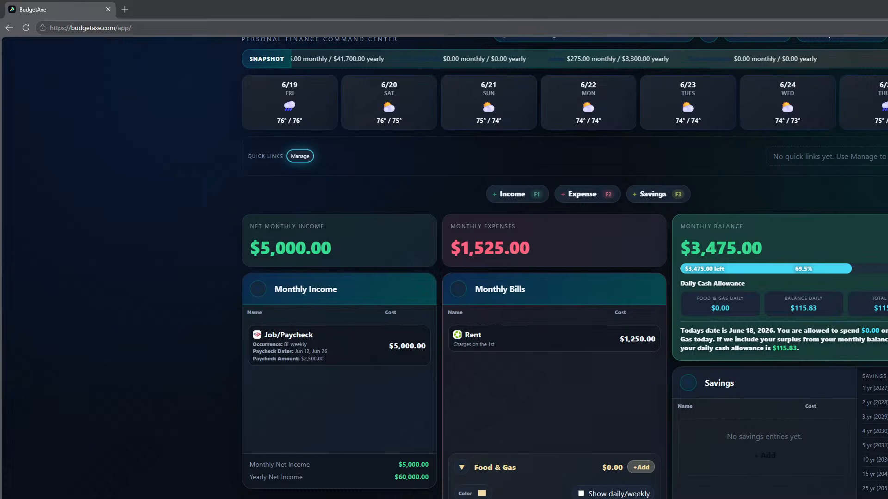
scroll(531, 421, up, 1)
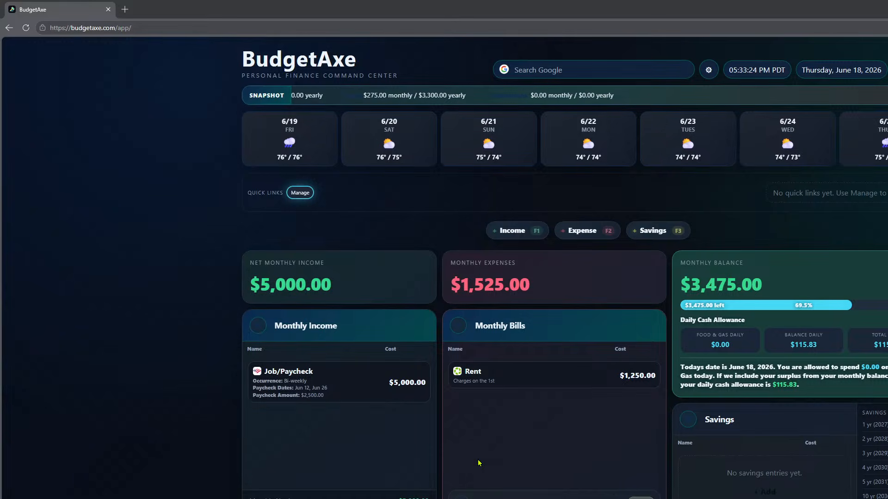
- In the settings, switch the first option of the fourth section's second group off and on again, and close the settings
click(708, 70)
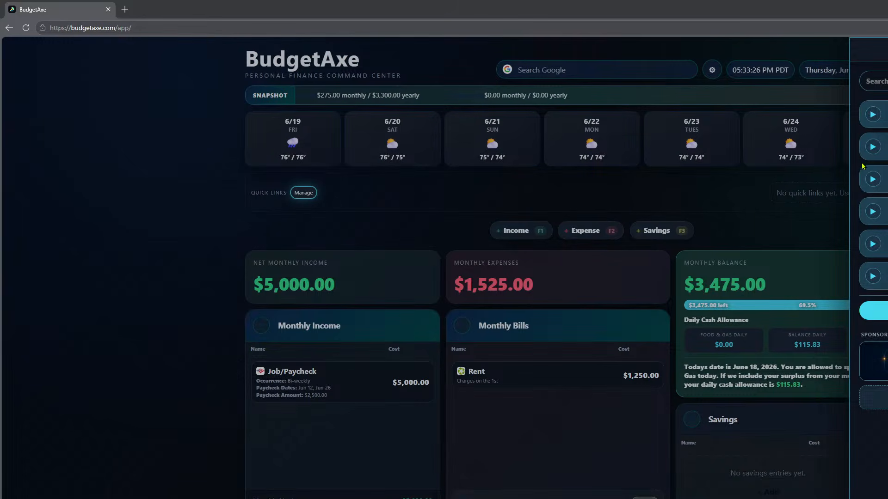
click(873, 212)
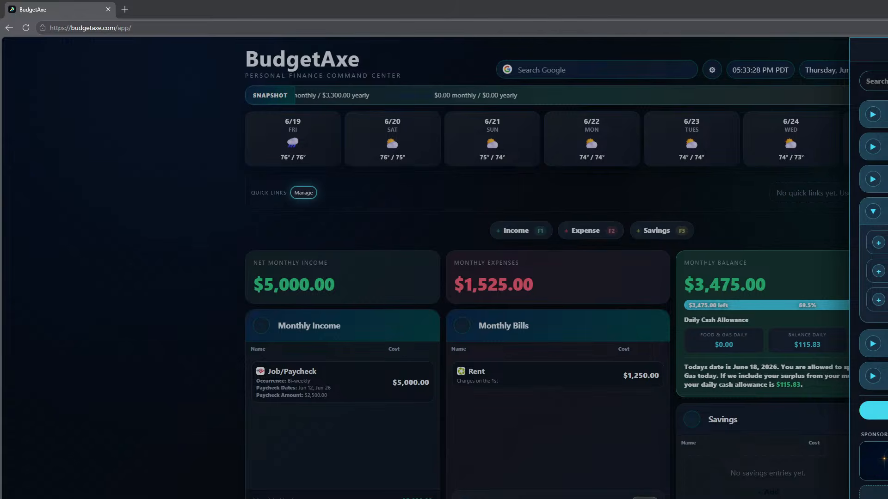
click(878, 271)
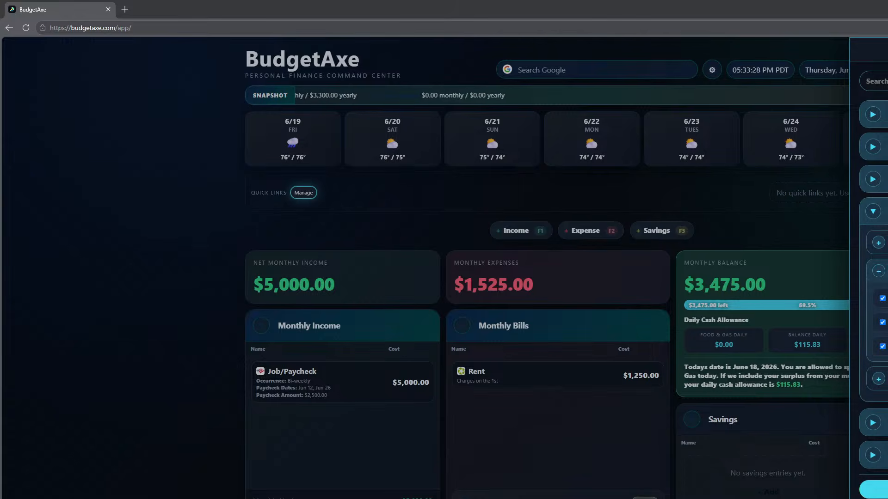
click(882, 299)
click(882, 298)
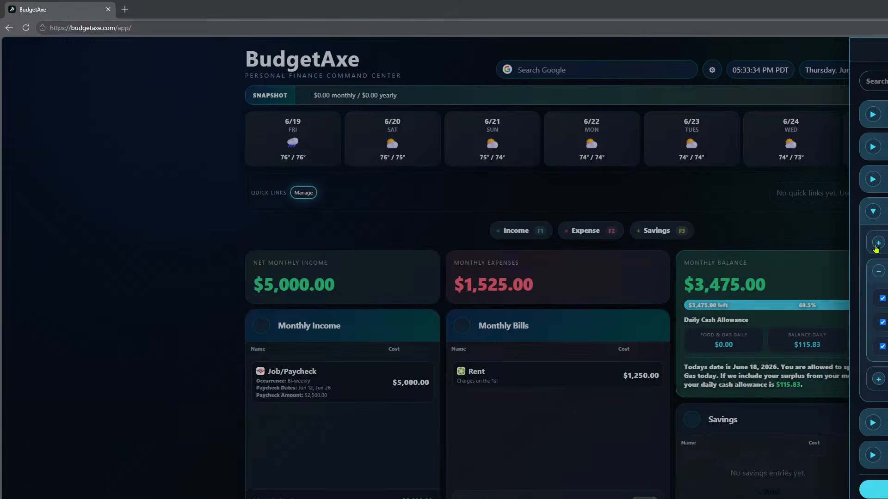
click(872, 212)
click(783, 99)
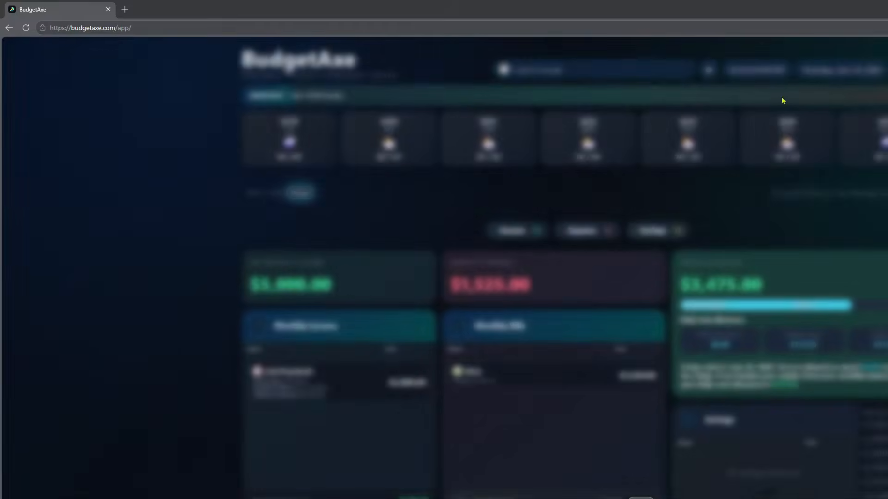
- Start a Food & Gas entry in the Food category and raise its amount to 1250.00
scroll(508, 497, down, 2)
scroll(507, 497, down, 1)
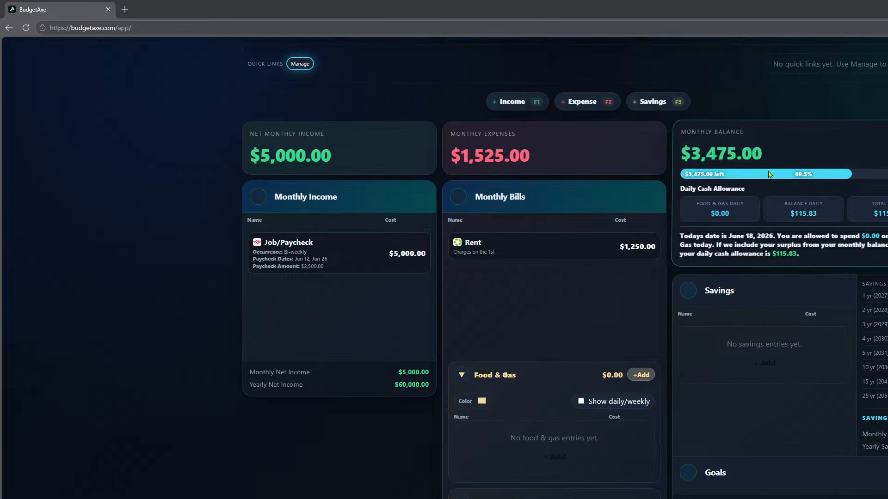
click(641, 375)
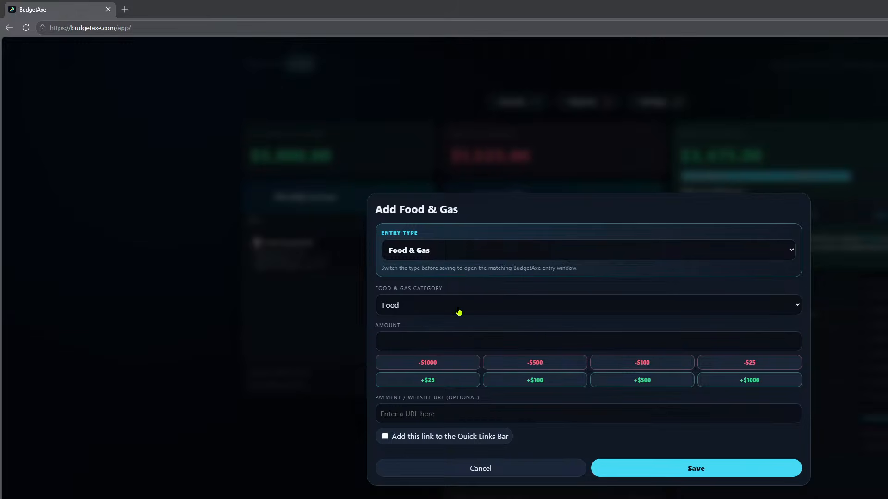
click(437, 336)
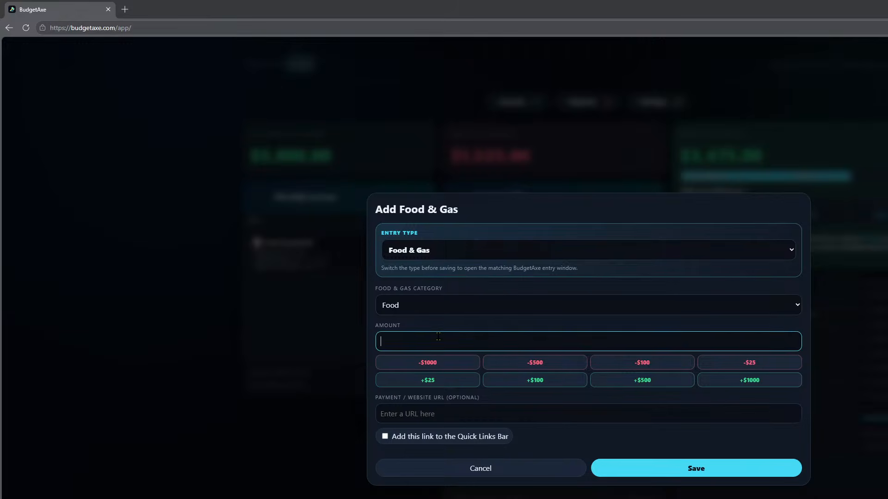
click(748, 386)
click(532, 383)
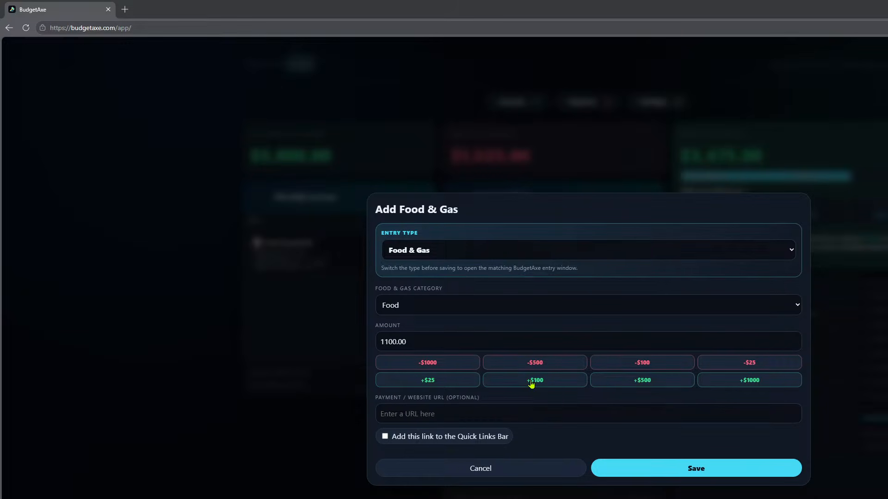
click(531, 384)
click(447, 386)
click(446, 386)
click(454, 307)
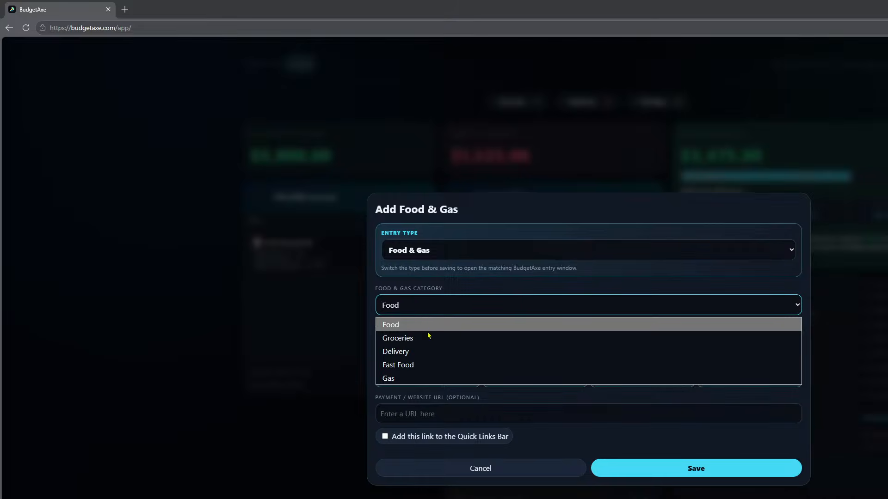
click(406, 321)
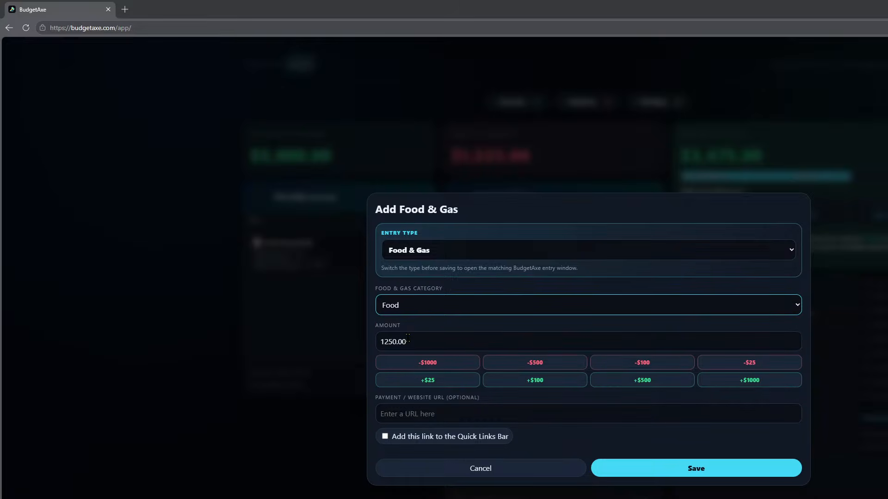
- Lower the Food entry's amount to 1000.00 in 25-dollar decrements and save it
click(749, 366)
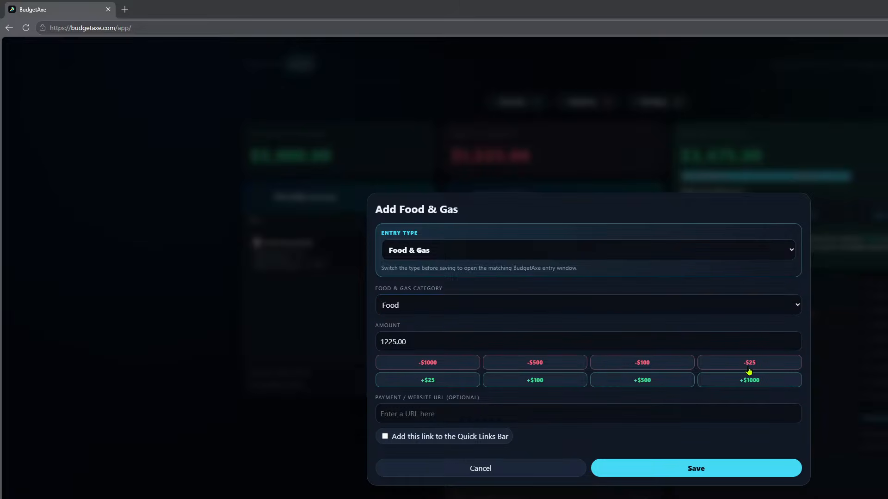
click(749, 370)
click(748, 370)
click(748, 370)
click(749, 370)
click(748, 369)
click(749, 370)
click(748, 370)
click(748, 370)
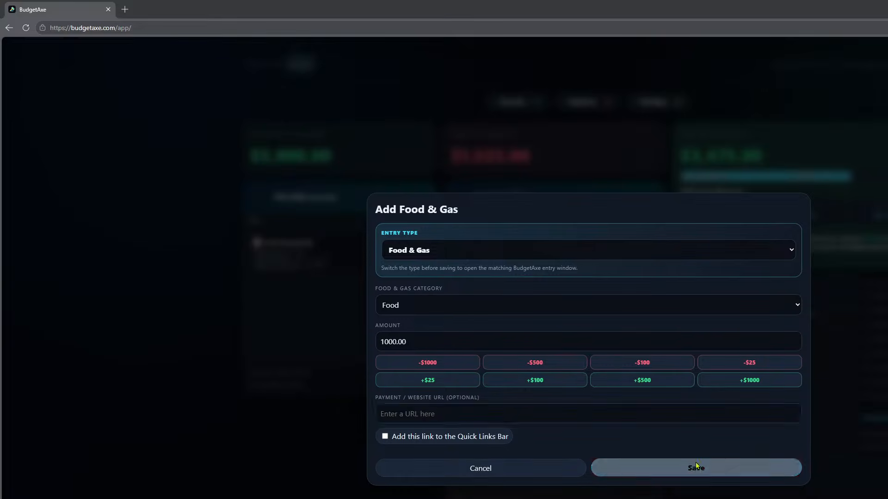
click(610, 468)
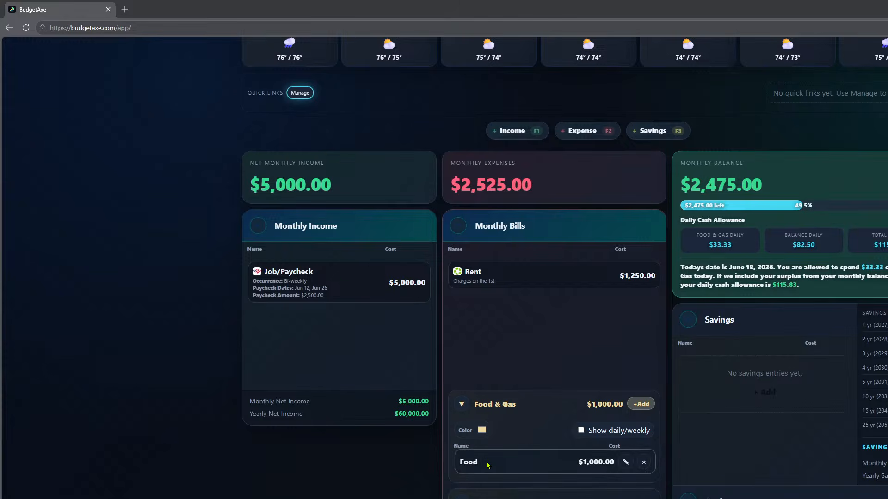
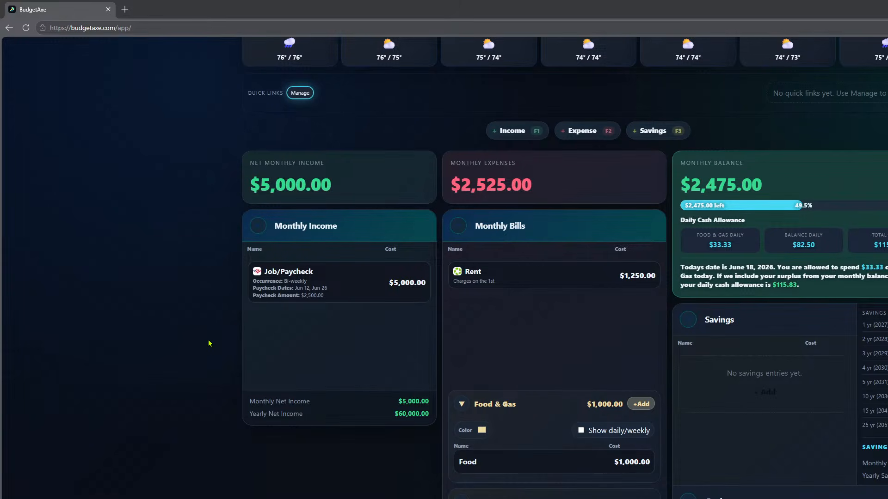
scroll(239, 361, up, 2)
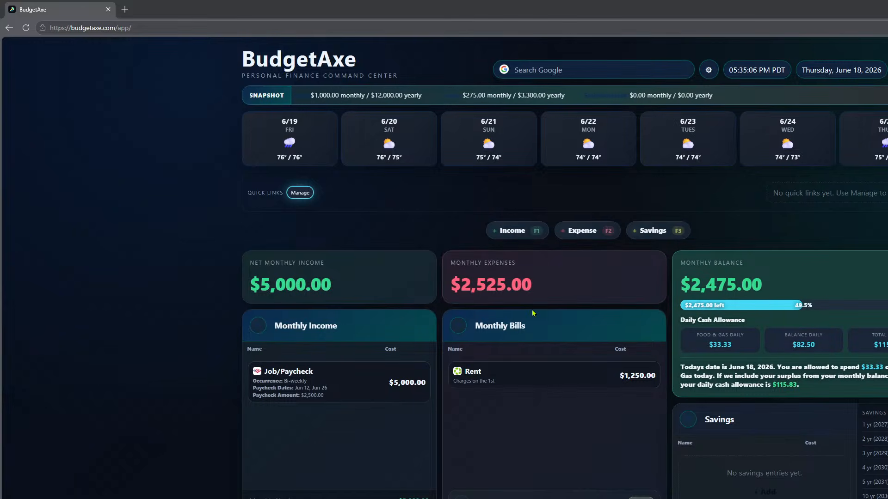
- Add a Food & Gas entry in the Gas category with an amount of 250.00 and save it
scroll(543, 386, down, 2)
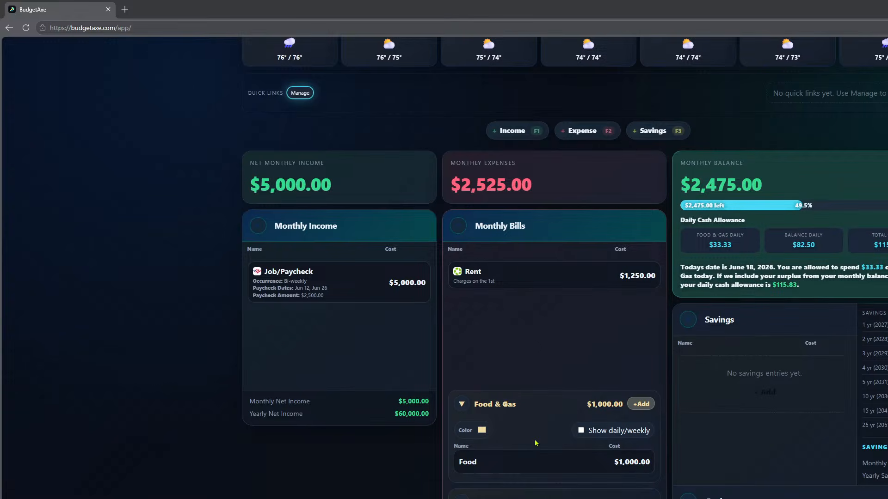
click(641, 404)
click(448, 312)
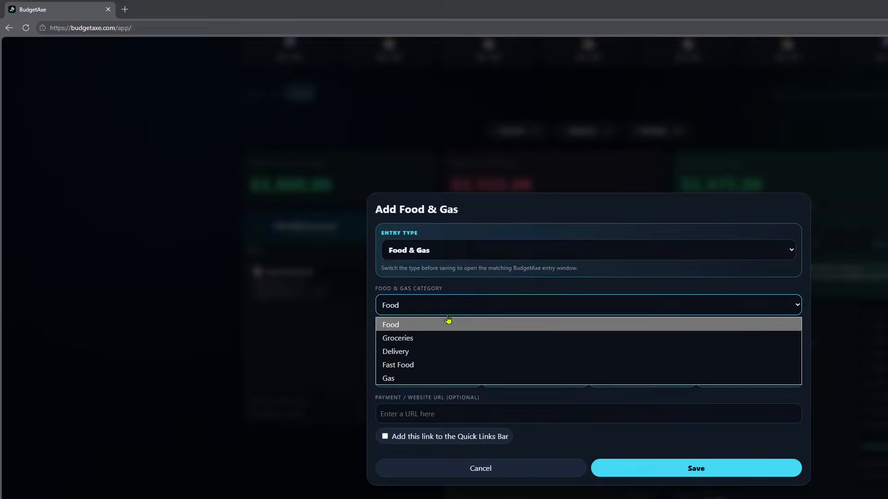
click(416, 379)
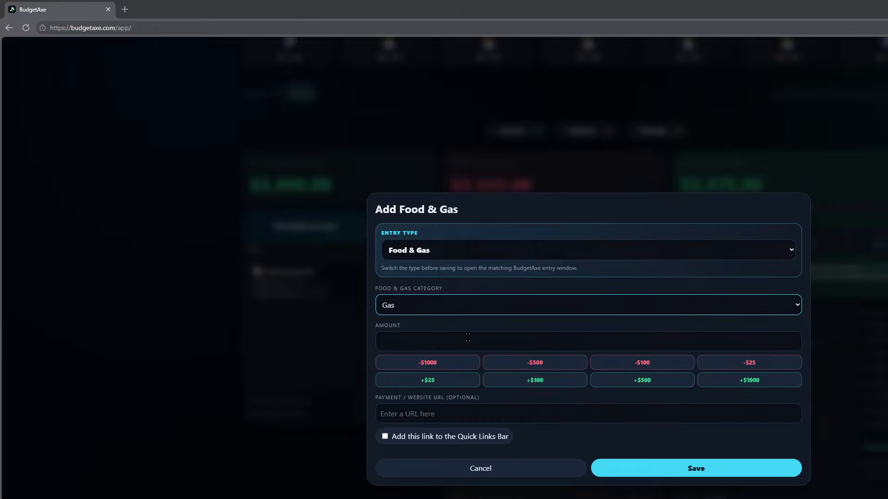
click(539, 380)
click(539, 380)
click(444, 382)
click(444, 383)
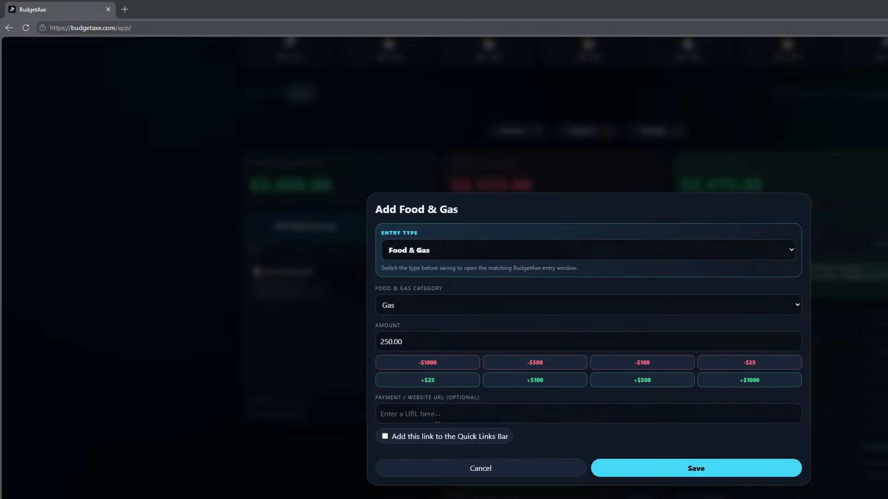
click(691, 475)
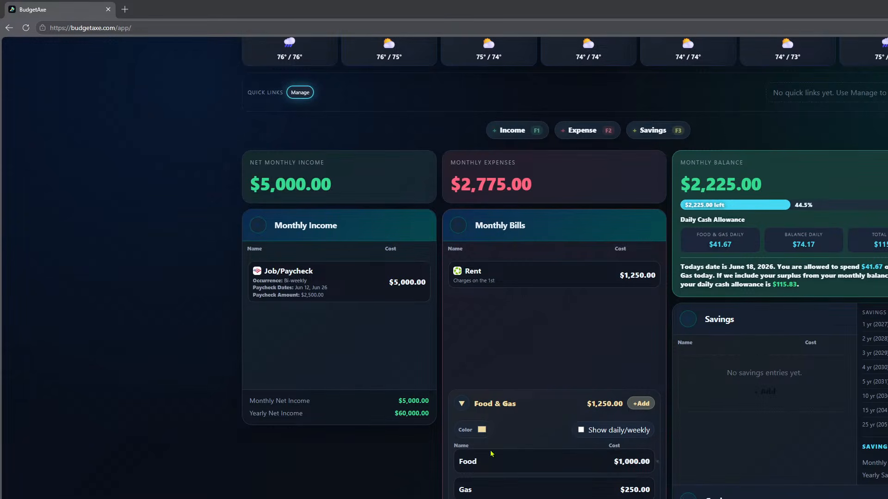
- Turn on Show daily/weekly for the Food & Gas section and collapse the section
scroll(491, 453, down, 1)
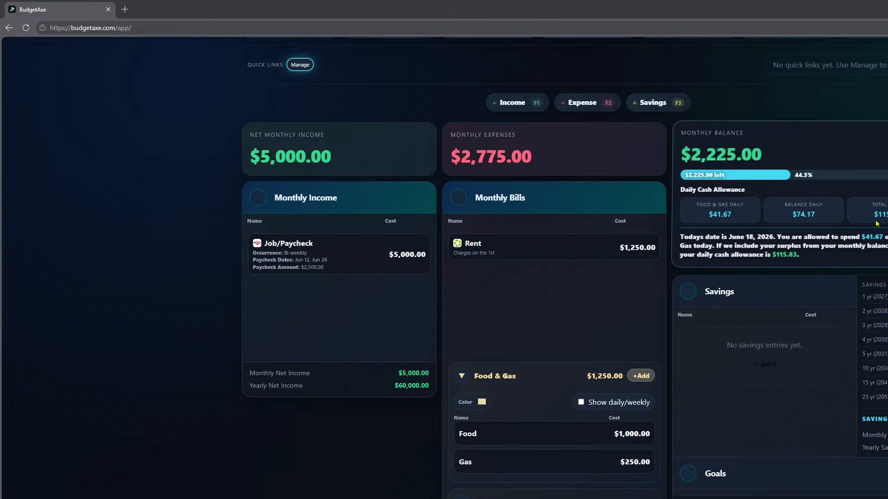
click(581, 403)
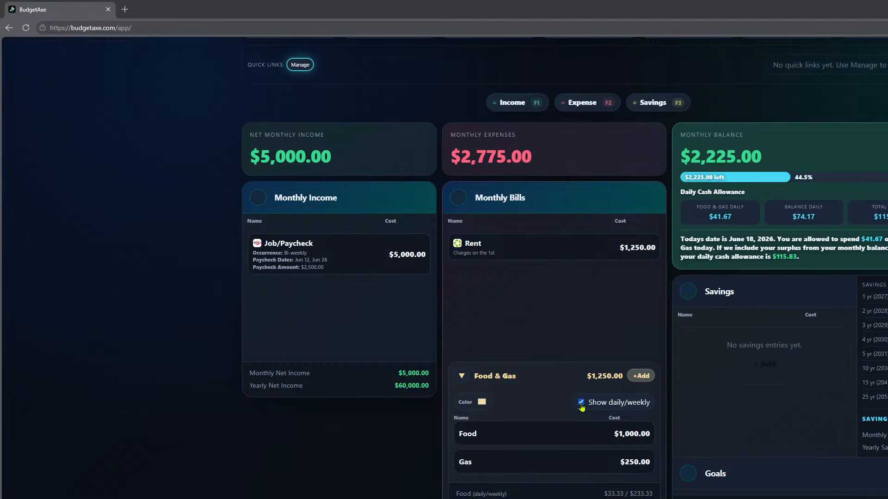
click(581, 404)
click(581, 404)
click(461, 382)
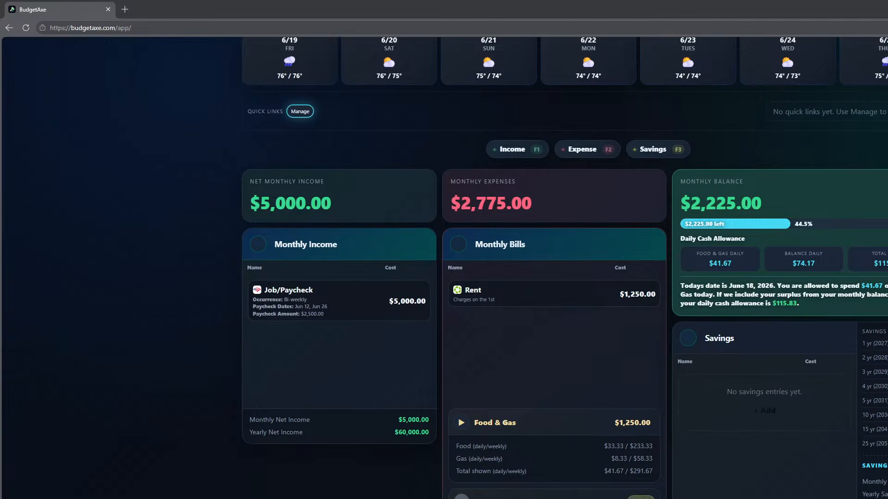
- Start a new subscription entry named Disney+ with an amount of 14.99
scroll(830, 164, down, 2)
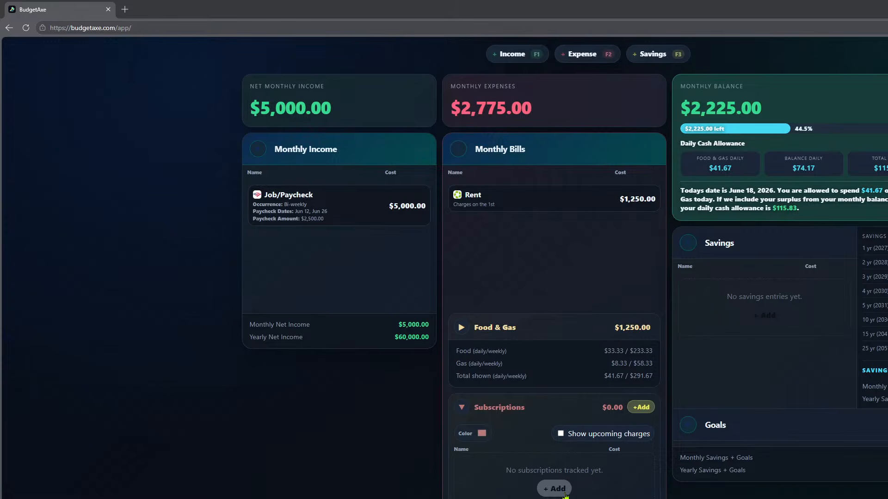
click(640, 407)
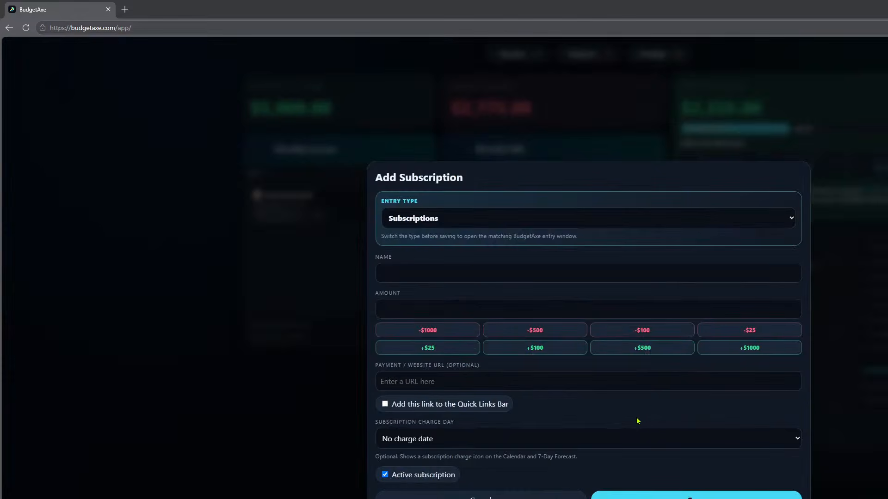
text(Disne)
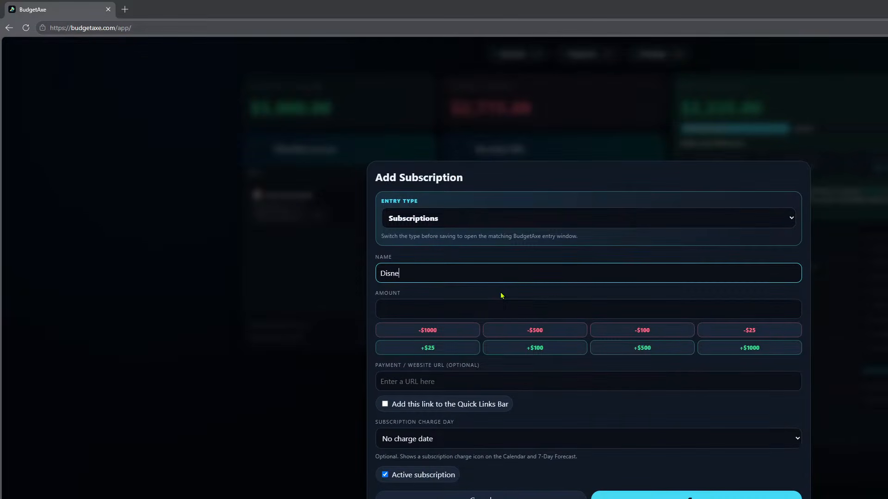
text(y+)
key(Tab)
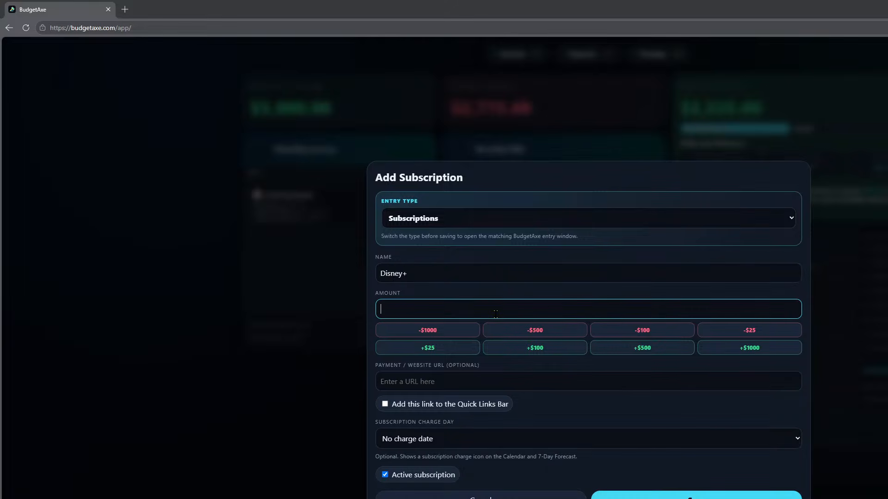
text(14.99)
key(Tab)
key(Tab)
key(Tab)
key(Tab)
key(Tab)
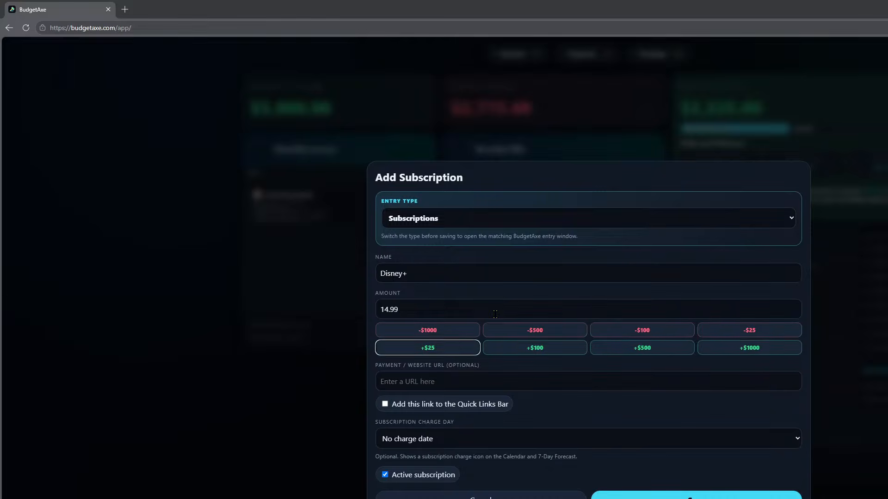
click(465, 382)
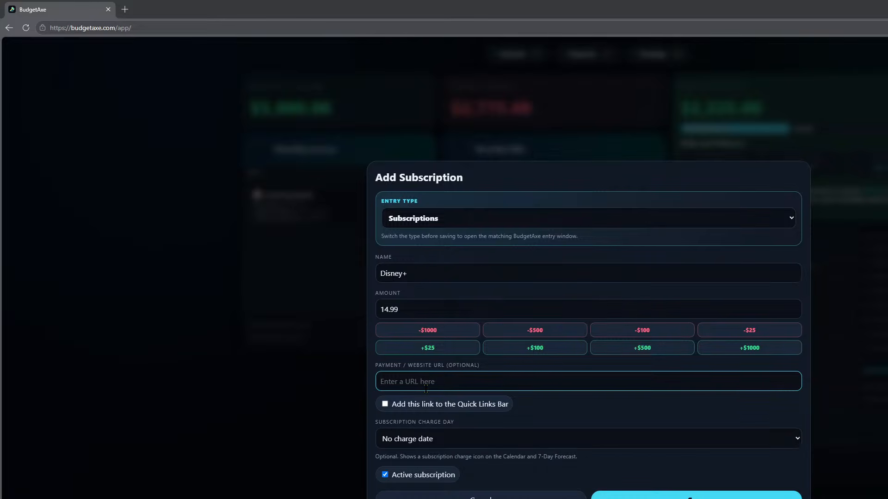
click(125, 9)
text(disneyplus.com)
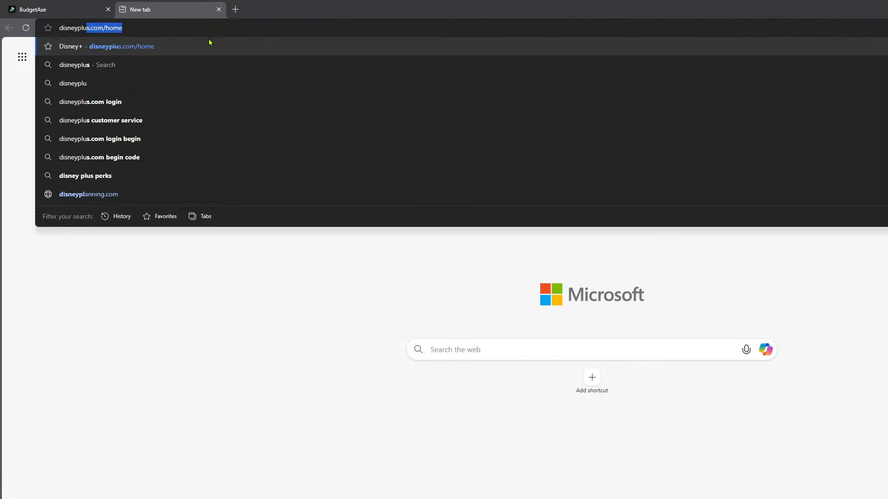
key(Return)
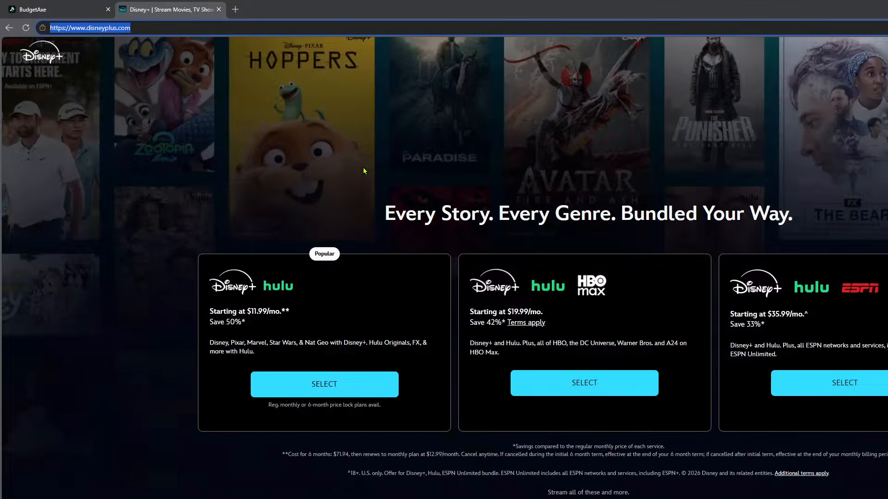
click(68, 5)
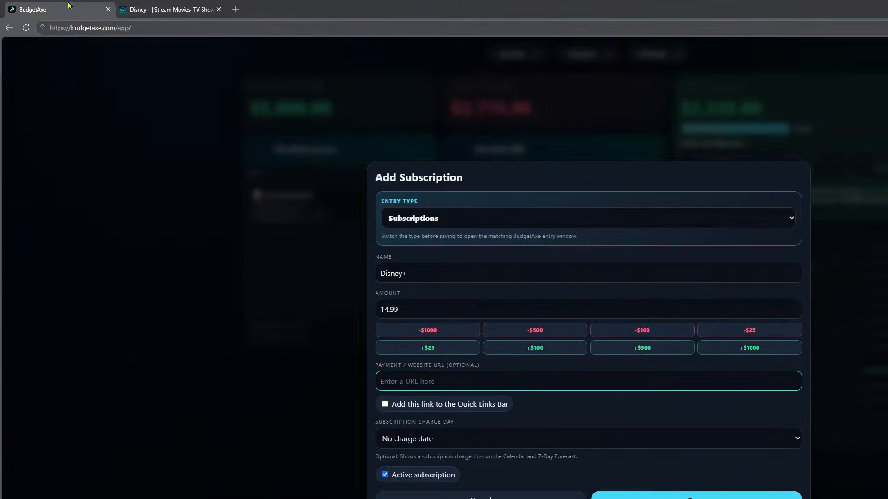
text(https://www.disneyplus.com)
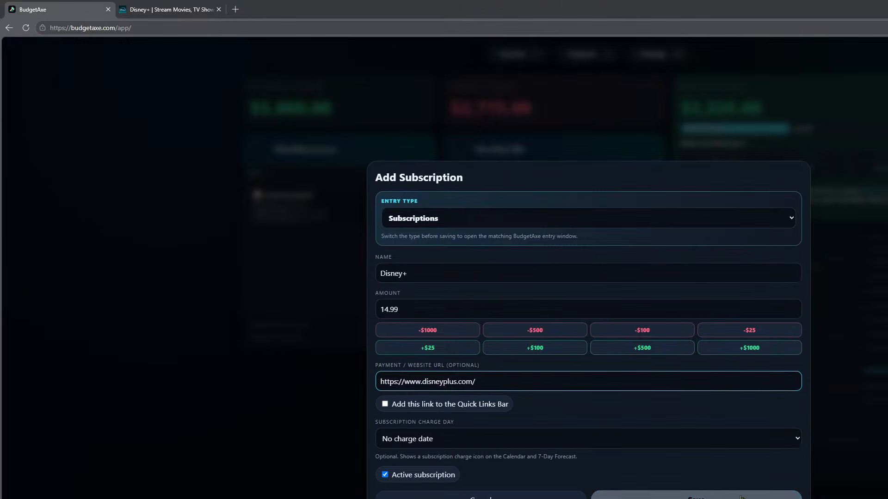
click(696, 496)
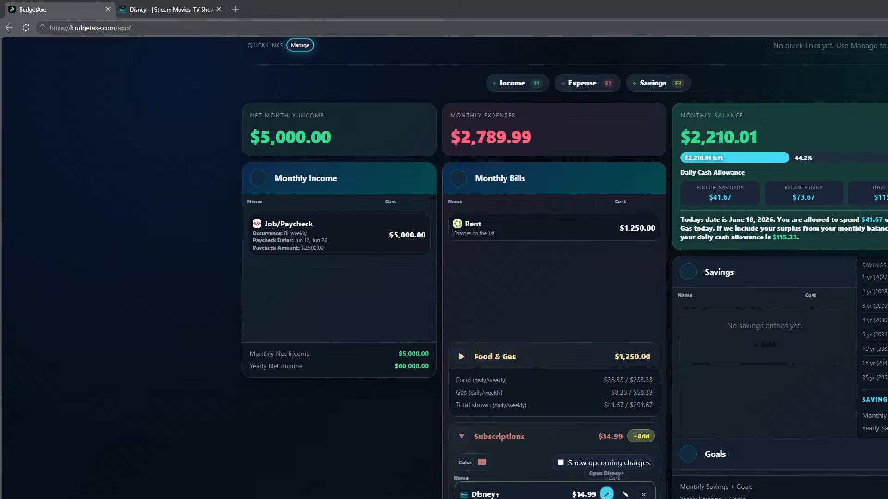
- Test the Disney+ entry's website link, dismiss the site's promotional pop-up and return to the budget dashboard
click(606, 493)
click(219, 9)
click(606, 494)
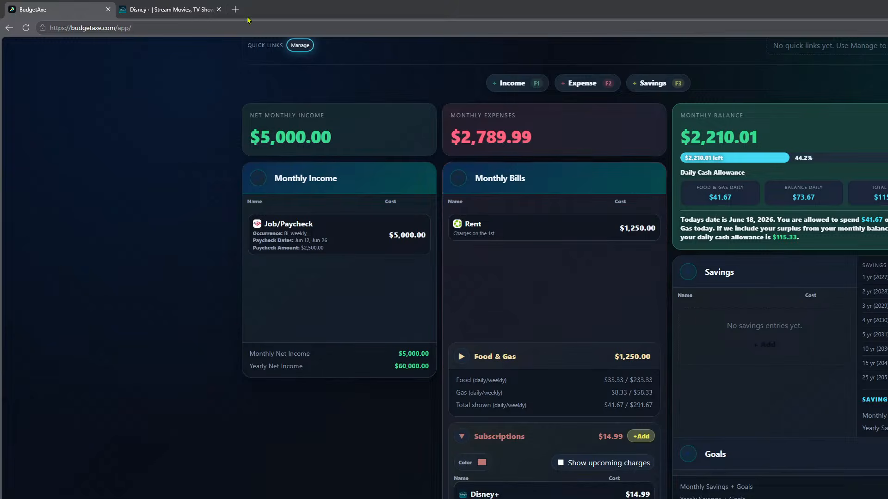
click(219, 10)
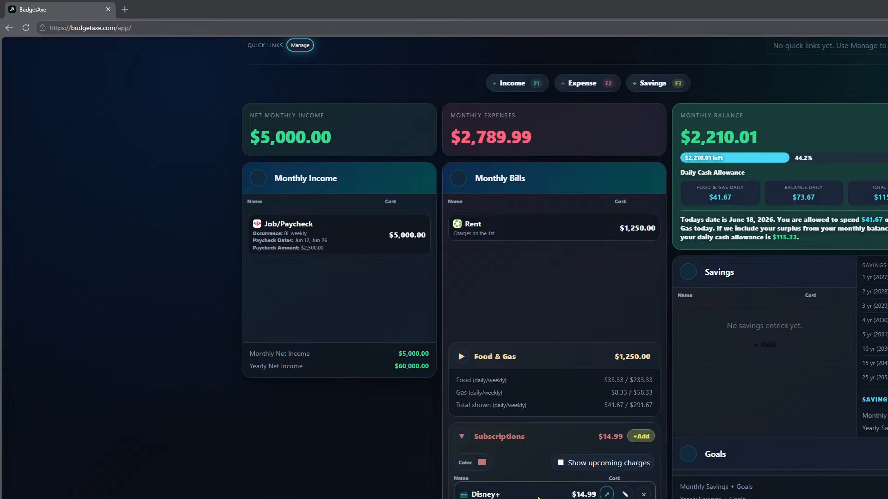
click(607, 493)
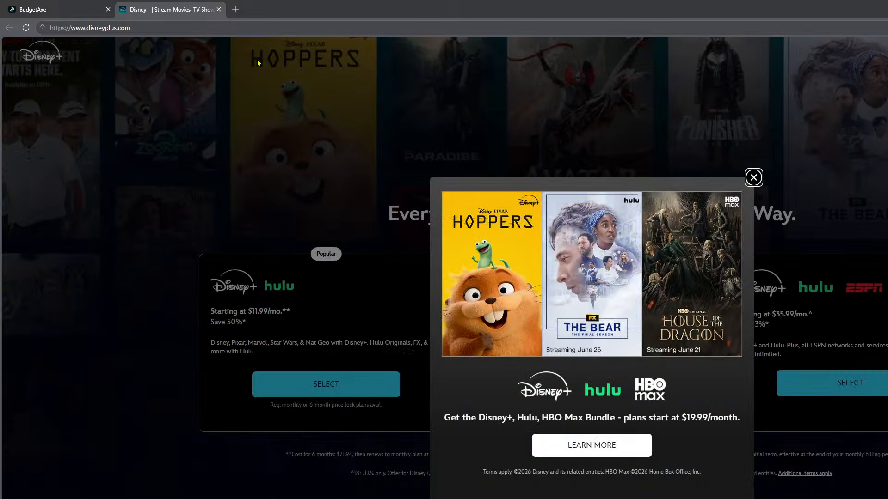
click(753, 178)
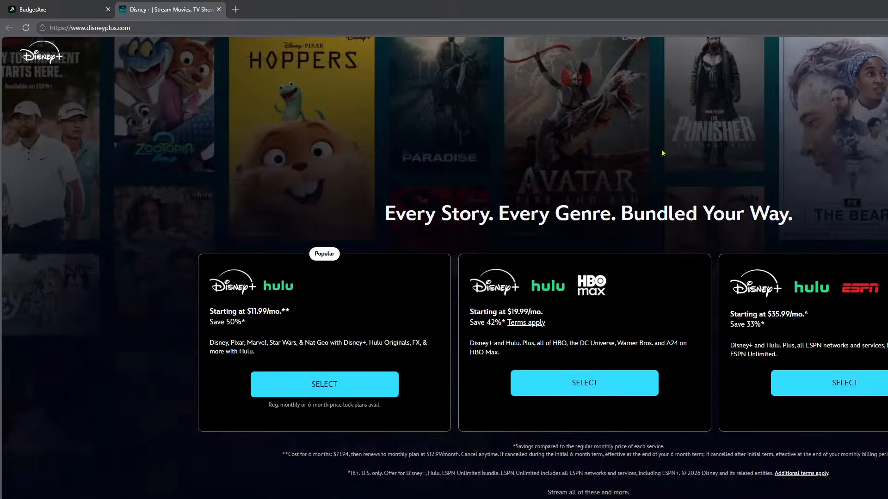
click(219, 9)
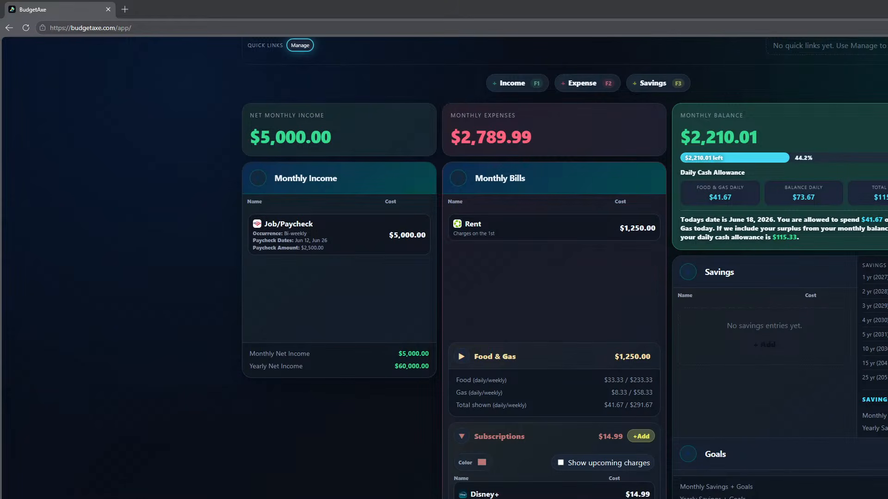
- Edit the Disney+ subscription to charge on the 14th and save it
mouse_move(555, 495)
click(625, 493)
click(499, 411)
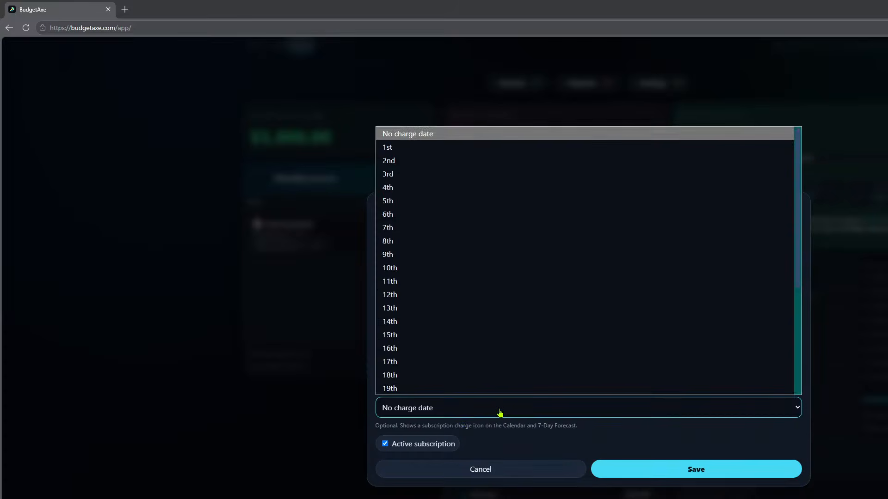
click(448, 325)
click(703, 470)
- Check the Disney+ charge on the 14th in the June 2026 calendar and close the calendar
scroll(879, 96, up, 3)
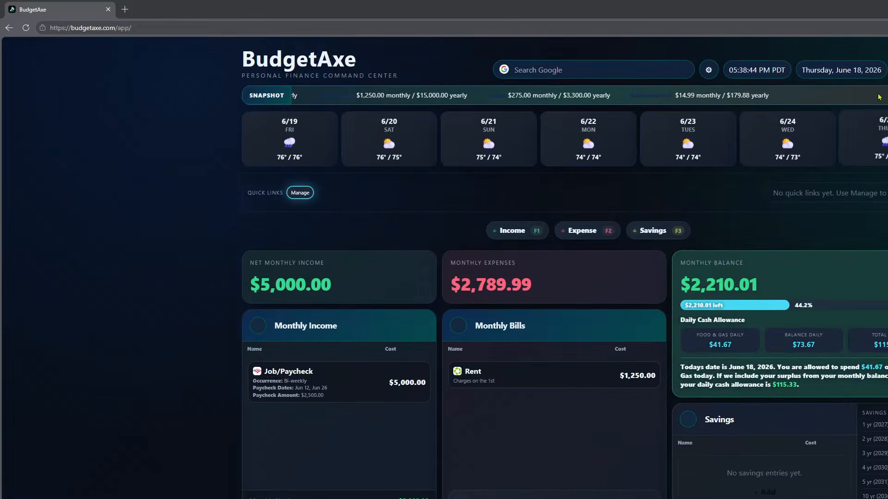
click(841, 70)
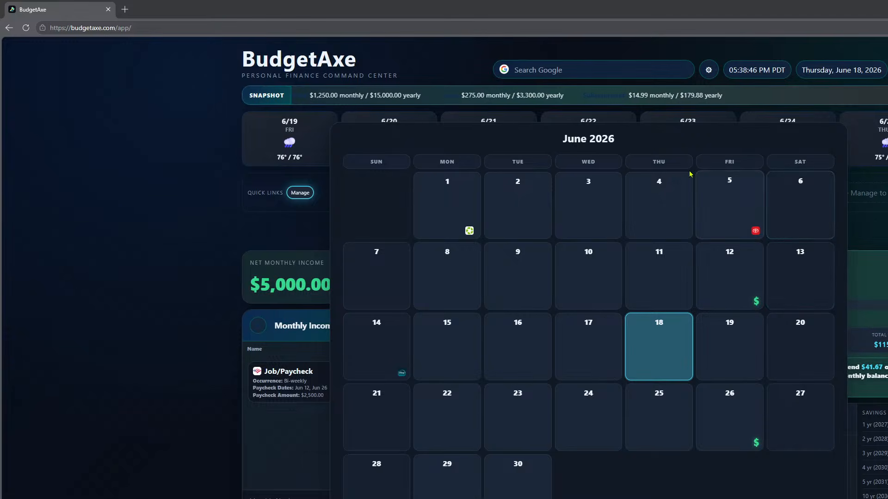
mouse_move(404, 379)
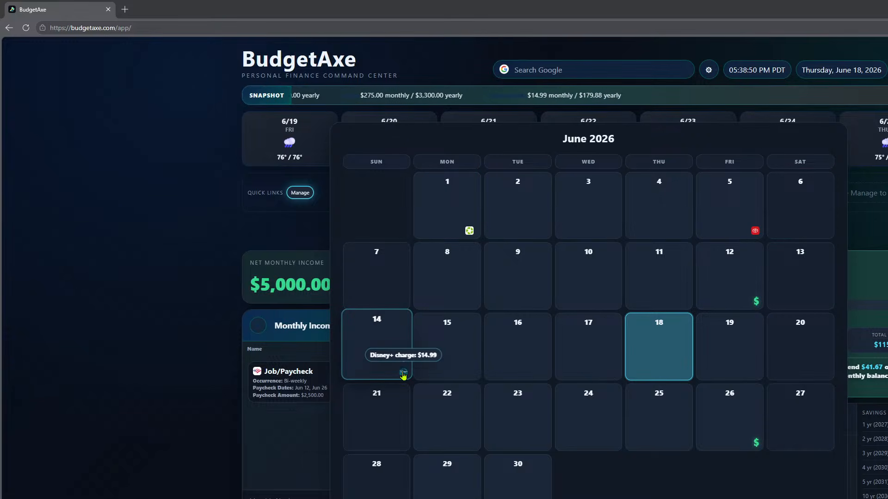
click(617, 494)
- Start another subscription entry named Mariners.tv with an amount of 19.99
scroll(617, 494, down, 3)
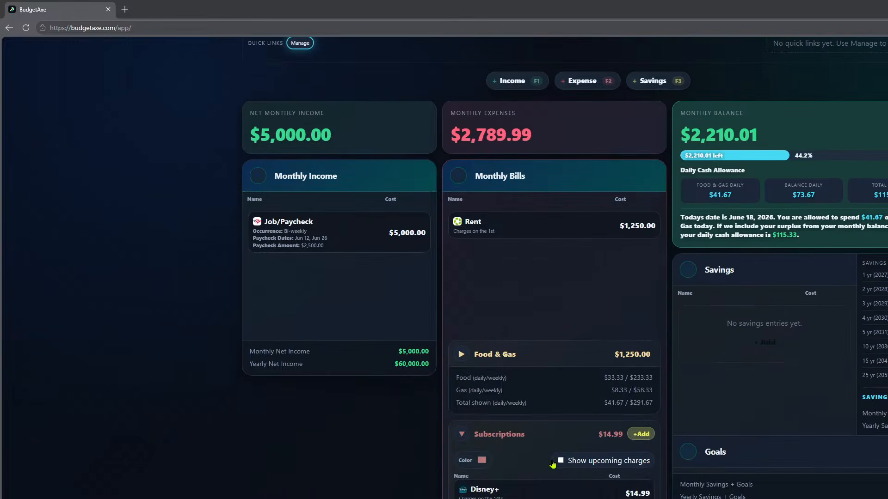
click(640, 378)
click(447, 274)
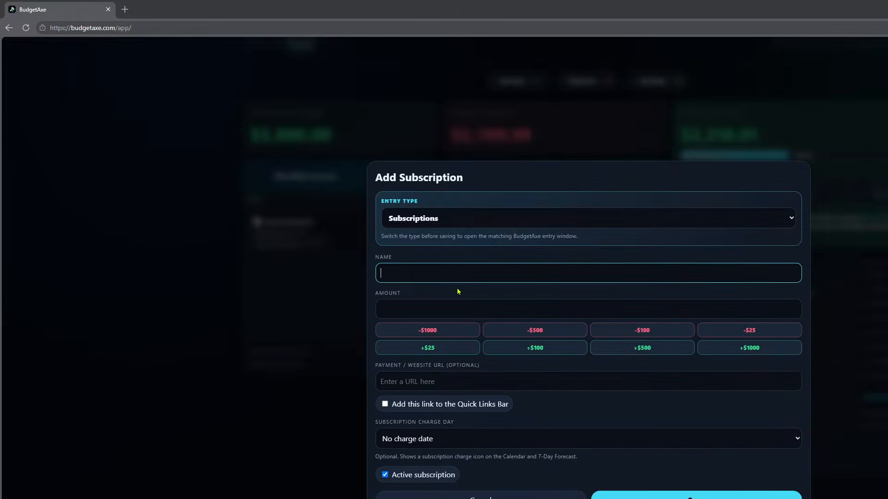
text(Mariners.tv)
key(Tab)
text(19)
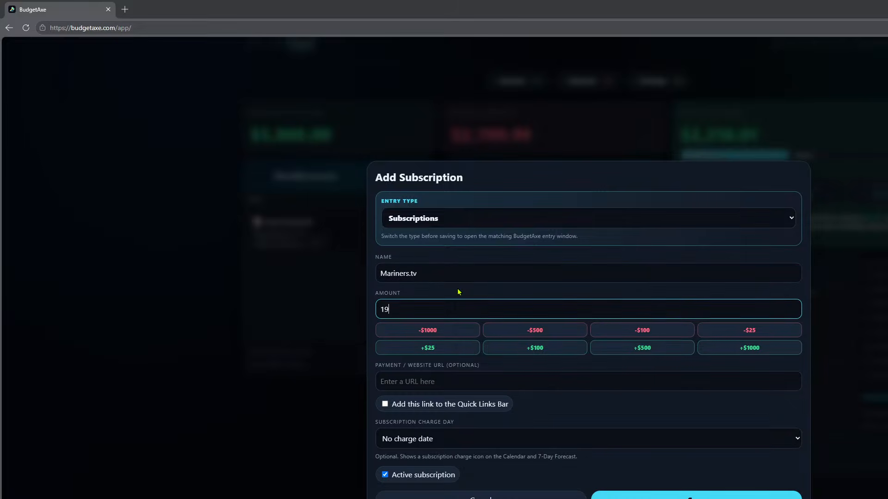
double_click(414, 308)
- Enter mariners.tv as the subscription's website URL, set its charge day to the 11th and save the entry
click(499, 383)
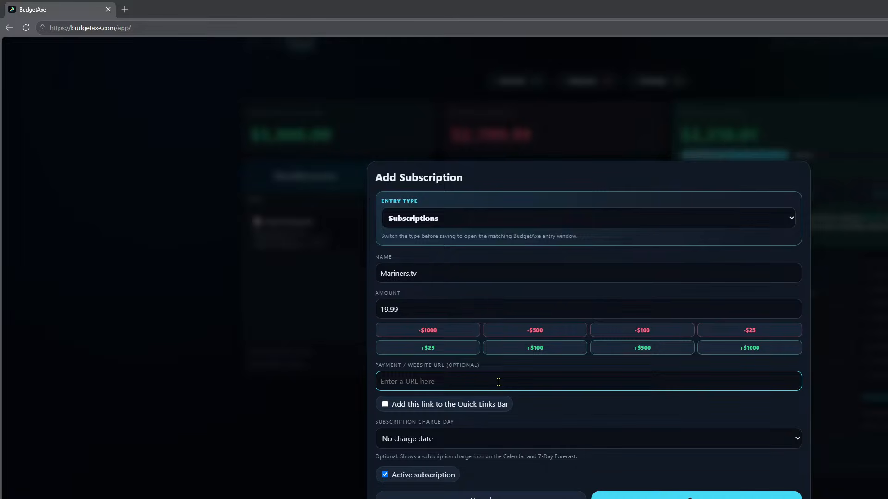
text(marinv)
text(rs.tv)
click(501, 439)
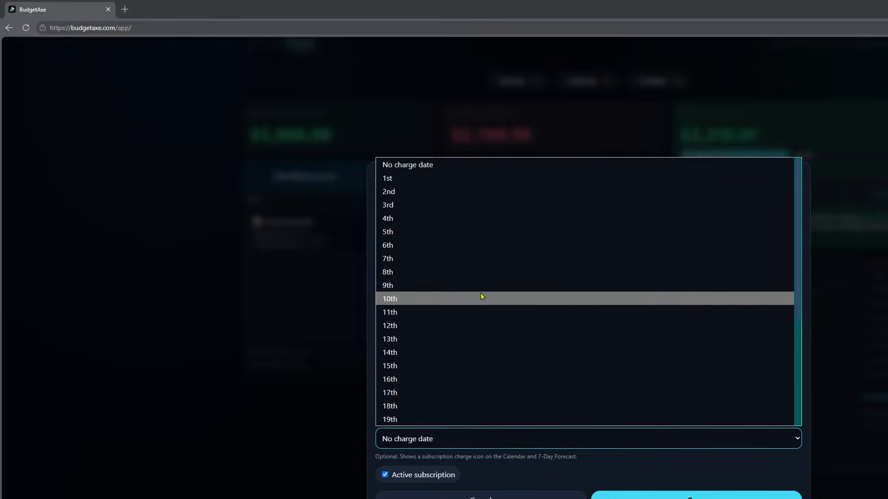
click(479, 295)
click(654, 495)
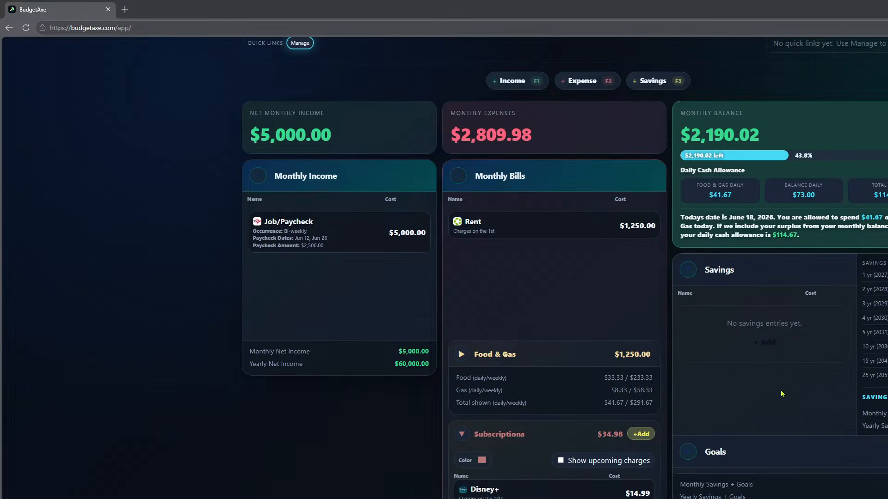
- Check the Mariners.tv charge on the 11th in the June 2026 calendar
scroll(876, 281, up, 4)
click(842, 70)
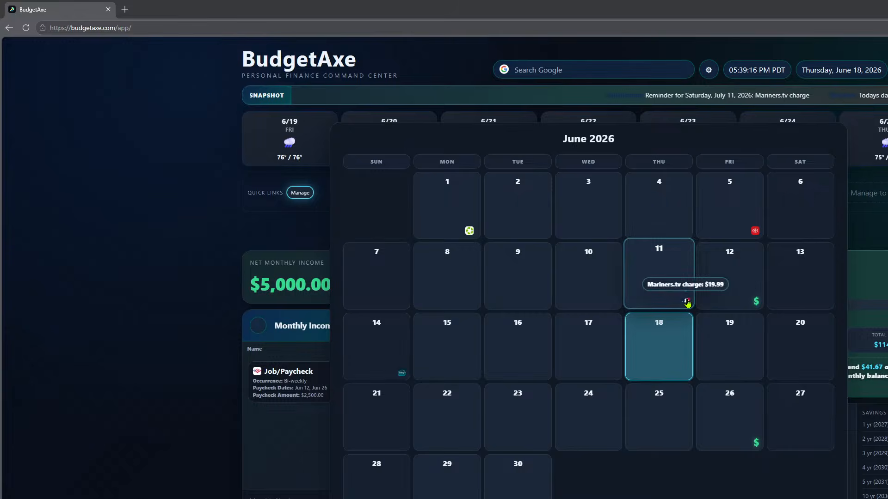
- Add a new subscription entry named Crunchy Roll with an amount of 8.99 and save it
scroll(604, 475, down, 4)
click(641, 402)
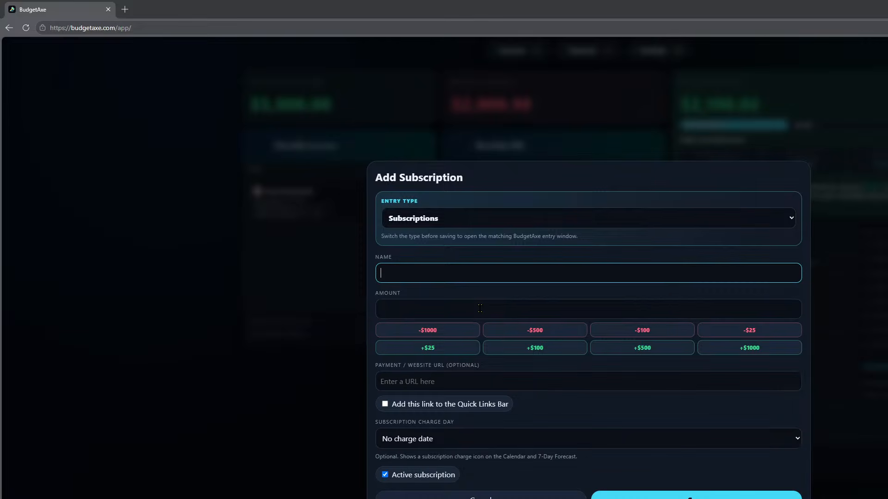
text(Crunchy Roll)
key(Tab)
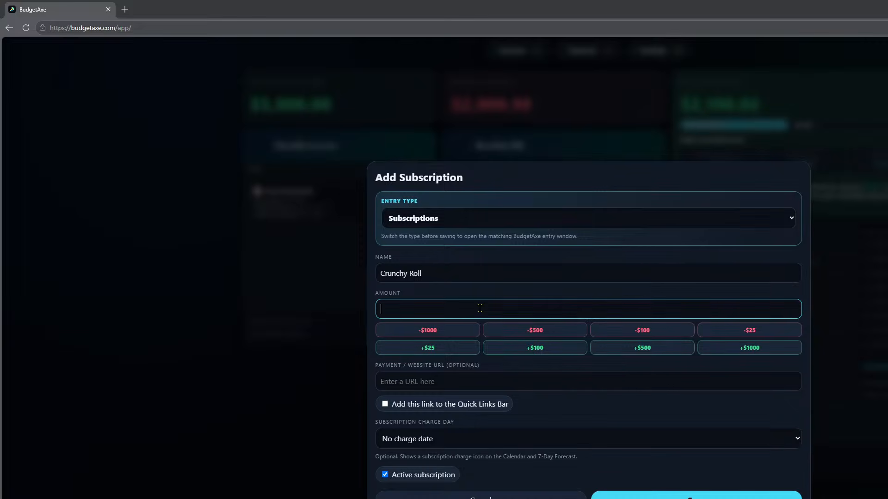
text(8.)
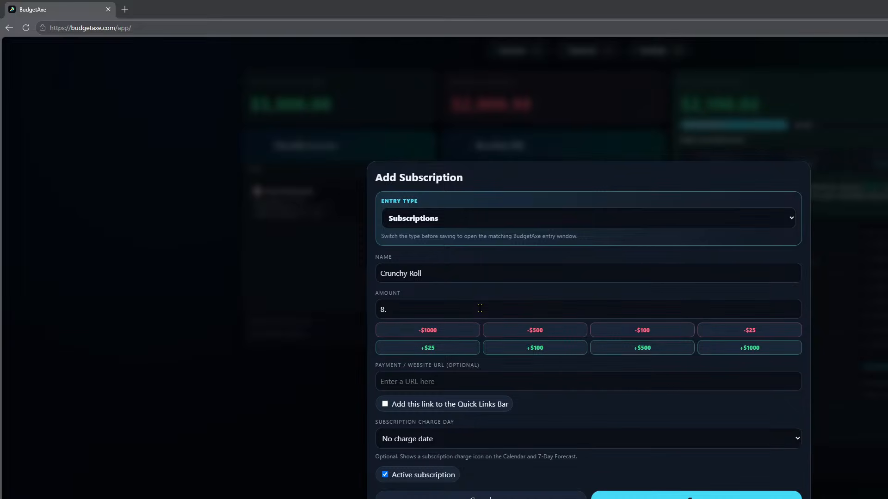
click(479, 308)
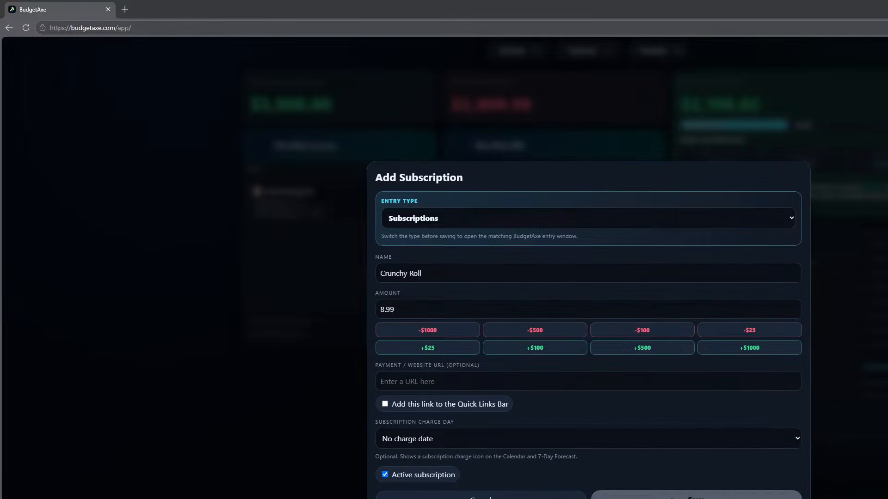
click(606, 494)
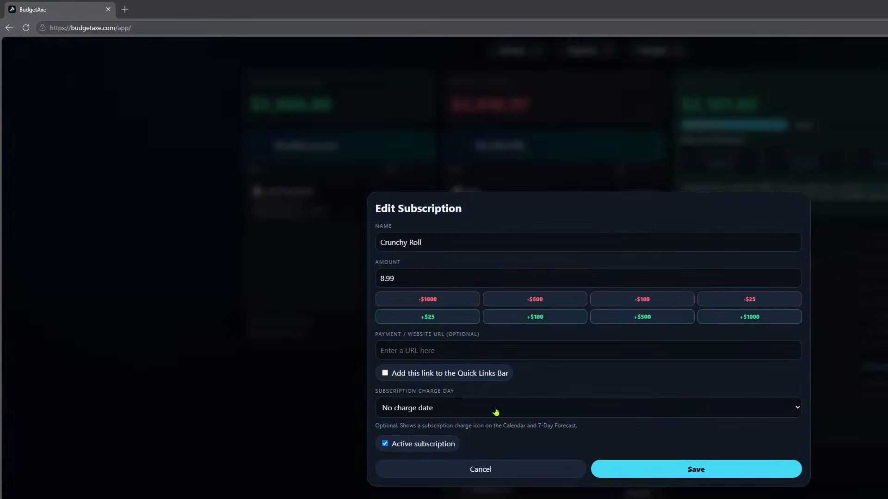
- Edit the Crunchy Roll subscription with the website URL crunchyroll.com and a charge day of the 16th, and save it
click(471, 351)
text(crunchyroll.com)
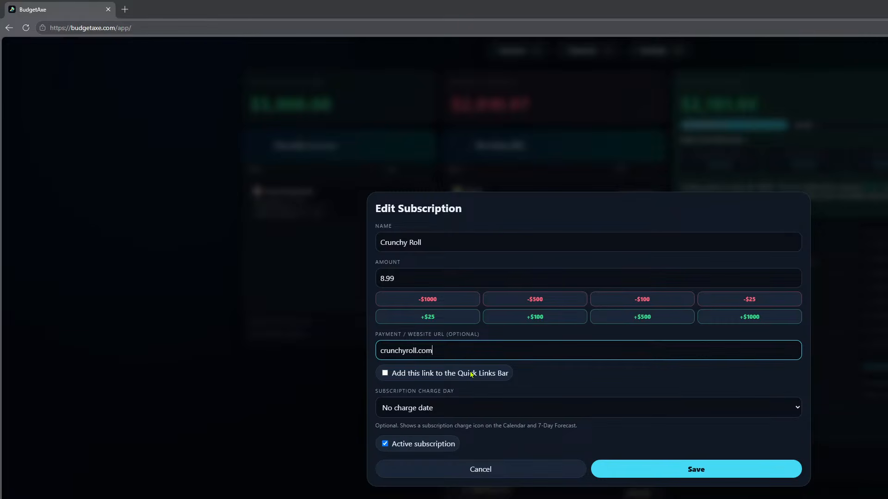
key(Tab)
click(532, 415)
click(536, 362)
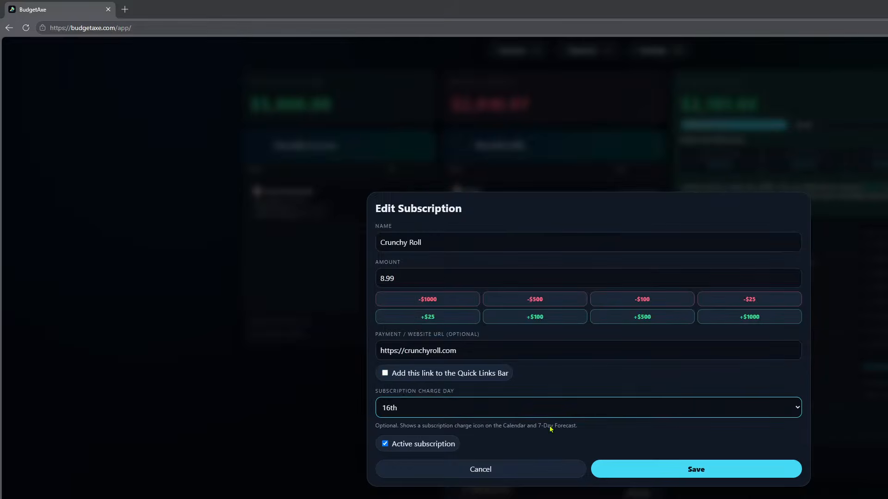
click(675, 474)
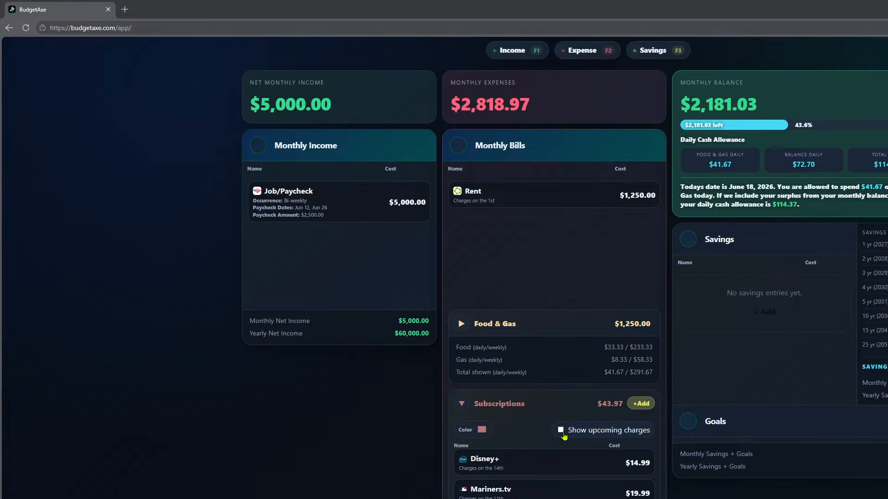
- Collapse and re-expand the Subscriptions list under Monthly Bills
click(461, 404)
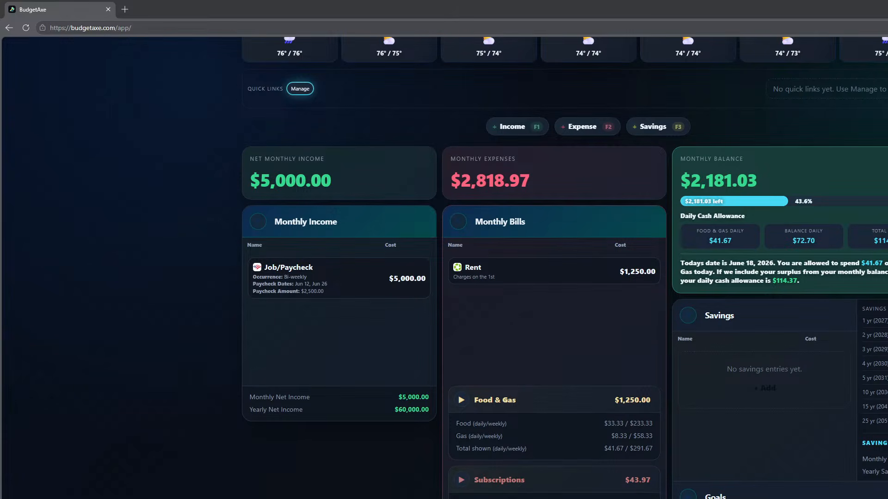
click(467, 480)
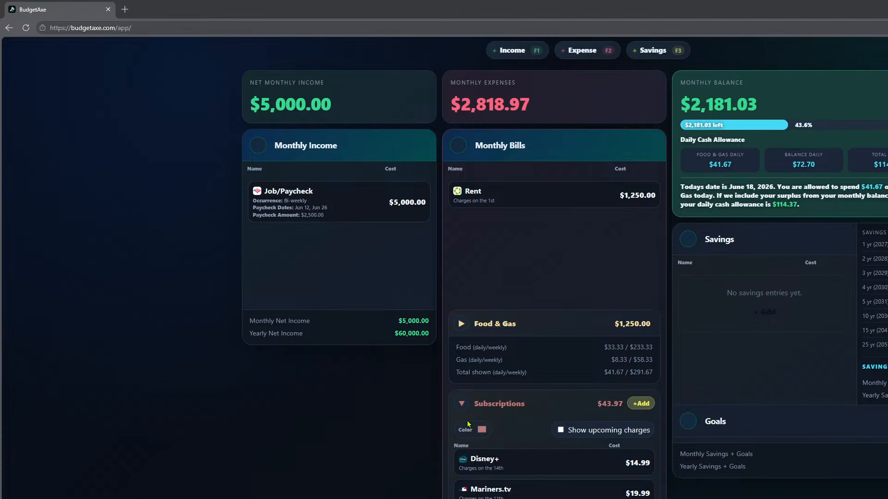
click(460, 402)
click(462, 498)
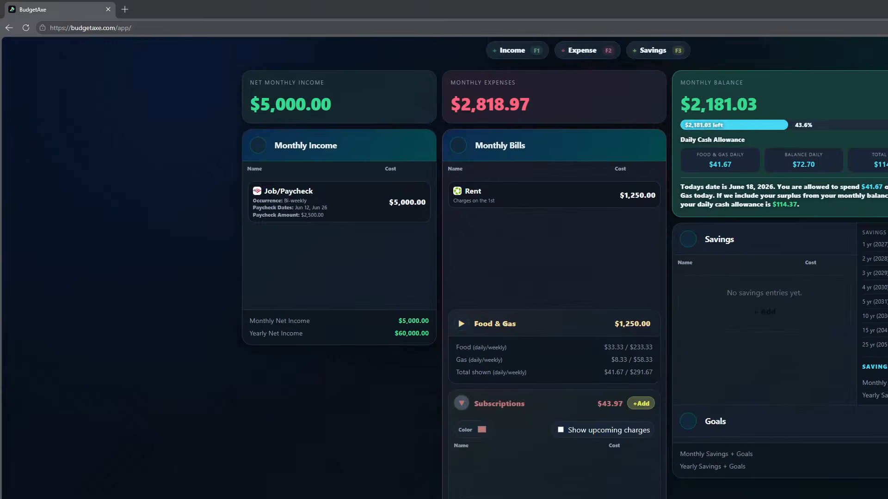
- Change the Subscriptions section's color to a different red shade and collapse the section
click(482, 429)
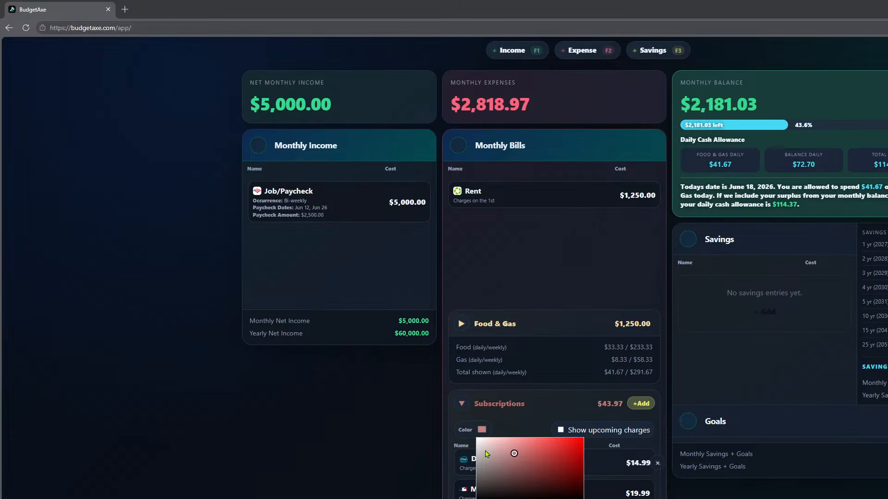
drag(486, 455, 549, 449)
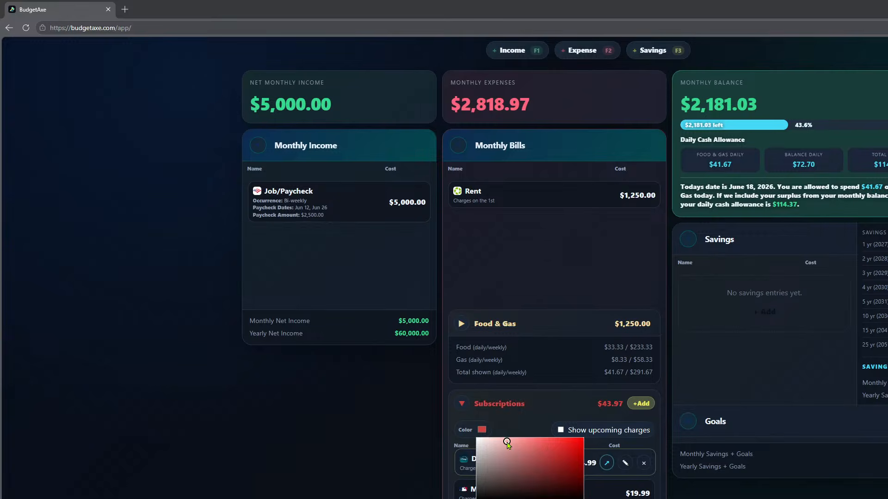
click(462, 403)
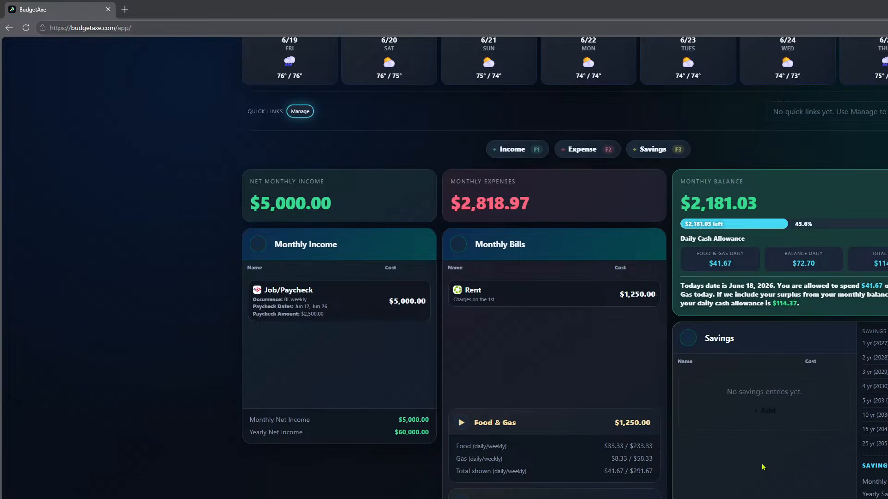
- Add a Savings Account entry of $250 with capitalone.com as its website URL and save it
click(765, 412)
click(453, 363)
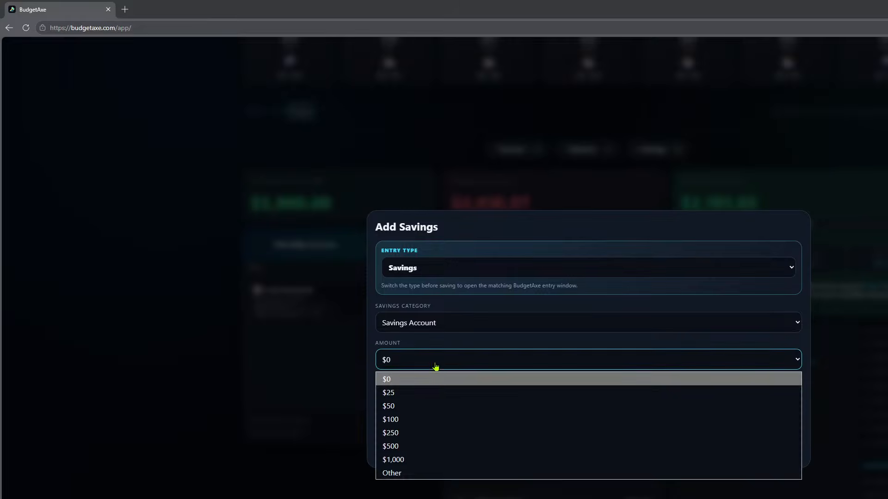
click(435, 435)
click(511, 398)
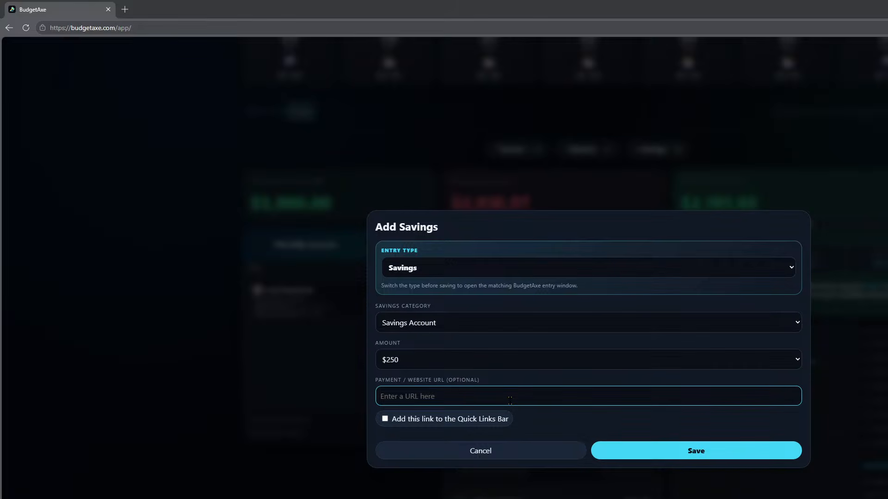
text(capitalone.com)
click(655, 450)
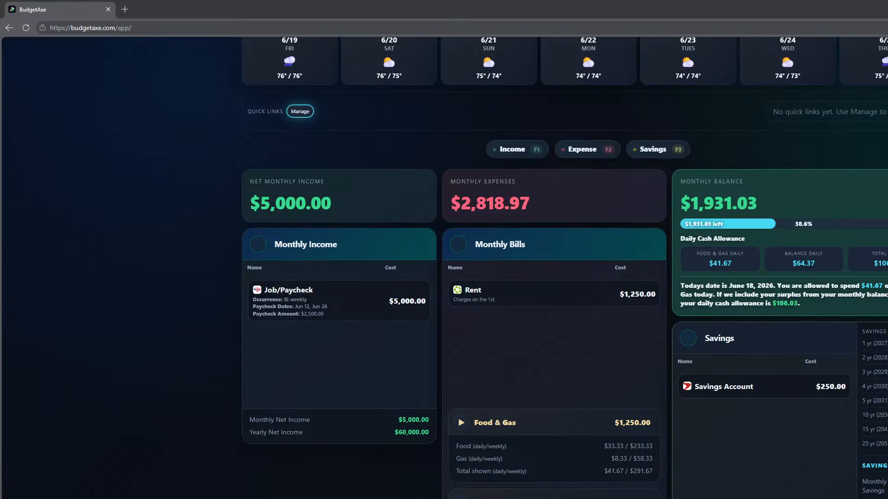
- Try Vacation Fund as the General Goal's option, and settle on Emergency Fund instead
mouse_move(821, 390)
scroll(809, 418, down, 2)
scroll(809, 417, up, 2)
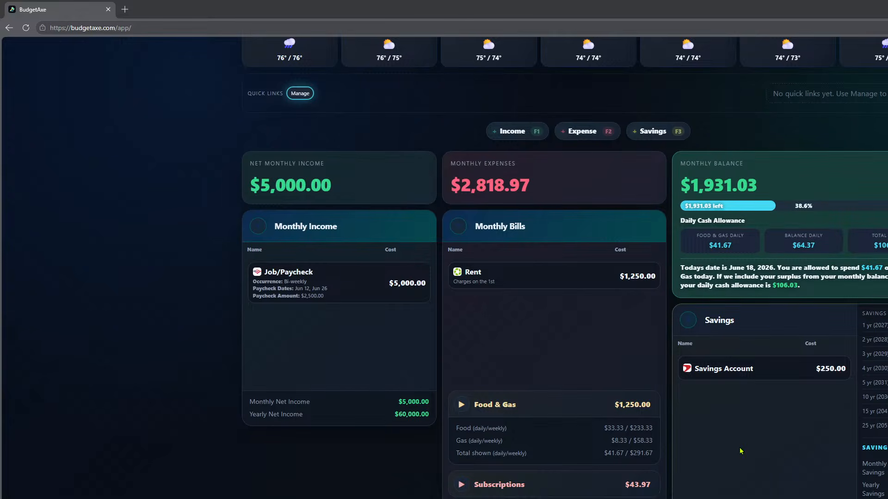
scroll(769, 371, down, 5)
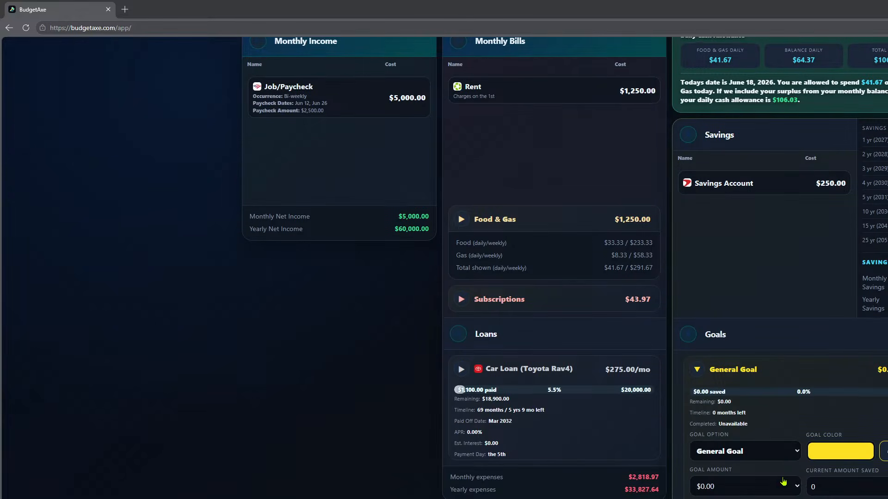
click(768, 371)
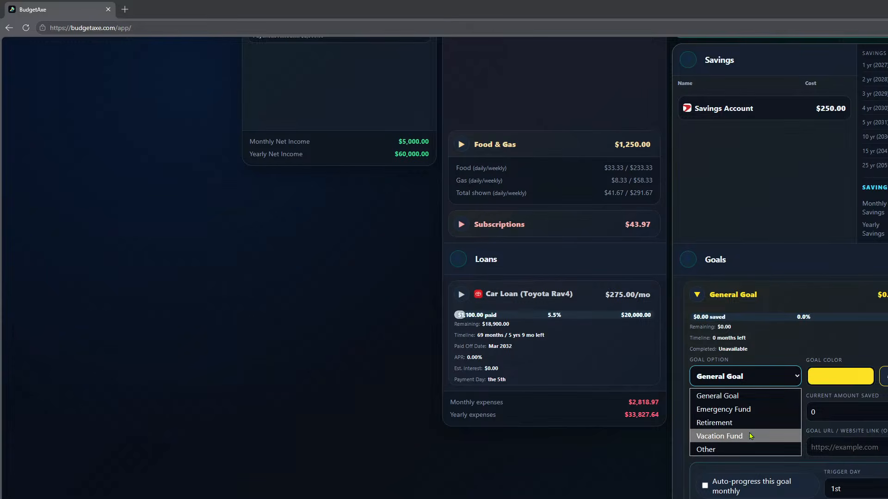
click(748, 435)
click(749, 377)
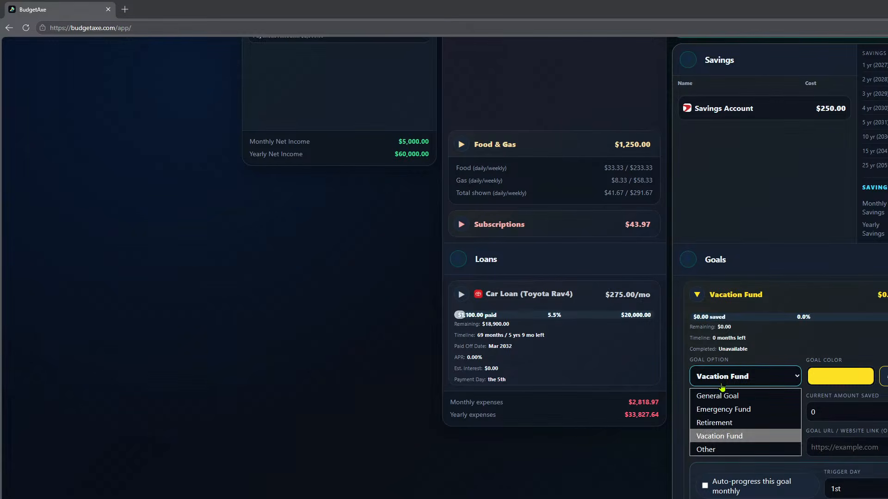
click(758, 409)
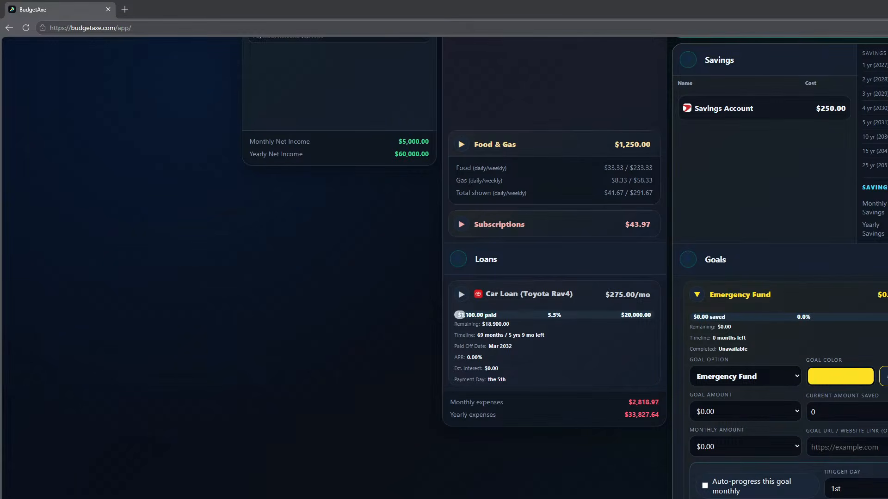
- Change the Emergency Fund goal's color to orange and open its goal amount choices
click(855, 377)
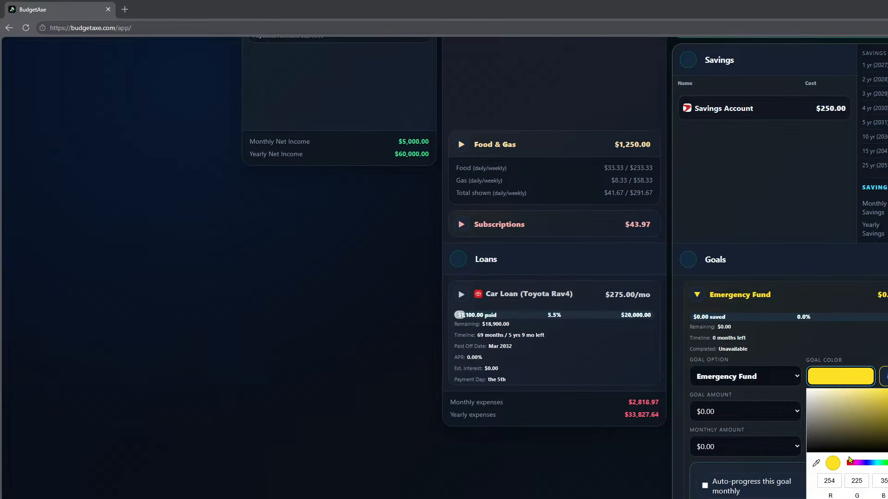
click(854, 463)
drag(855, 464, 887, 465)
click(735, 409)
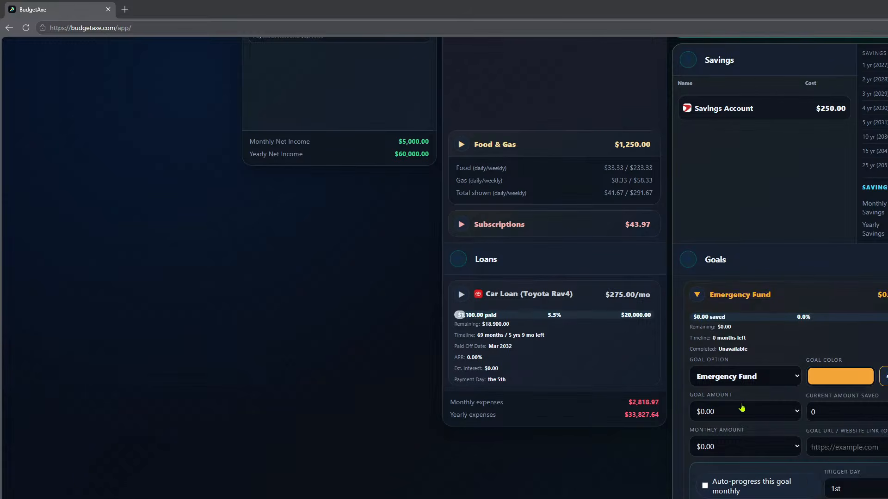
click(764, 414)
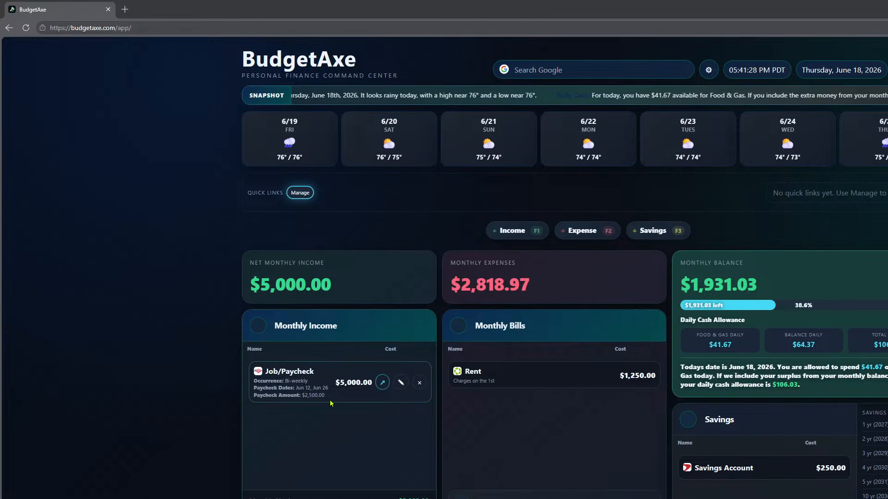
- Turn on the dashboard calculator in the settings and close the settings
scroll(353, 442, down, 7)
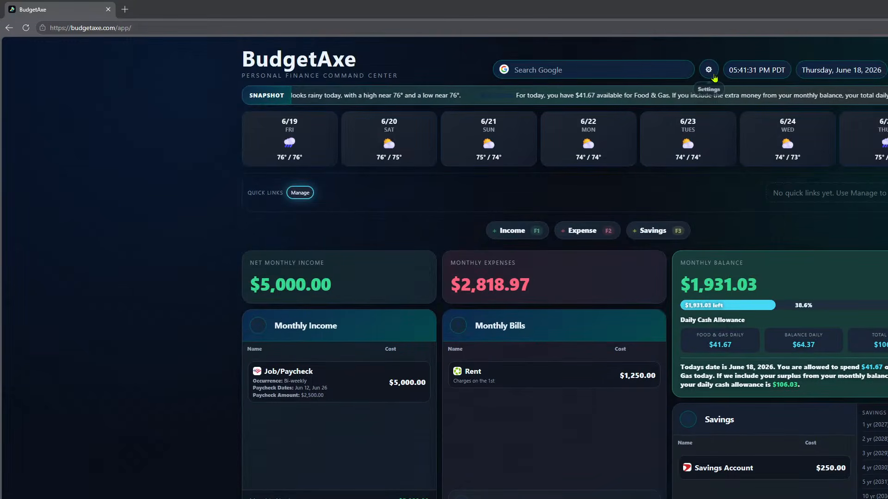
click(711, 70)
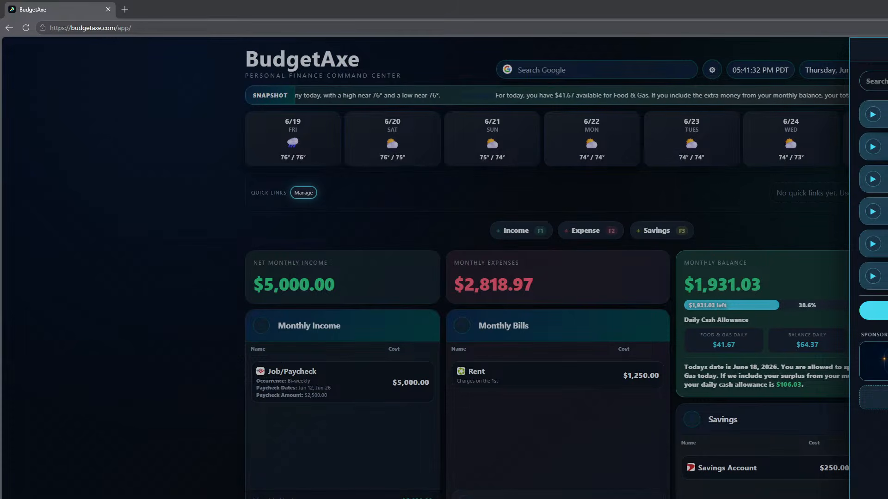
click(873, 179)
click(880, 242)
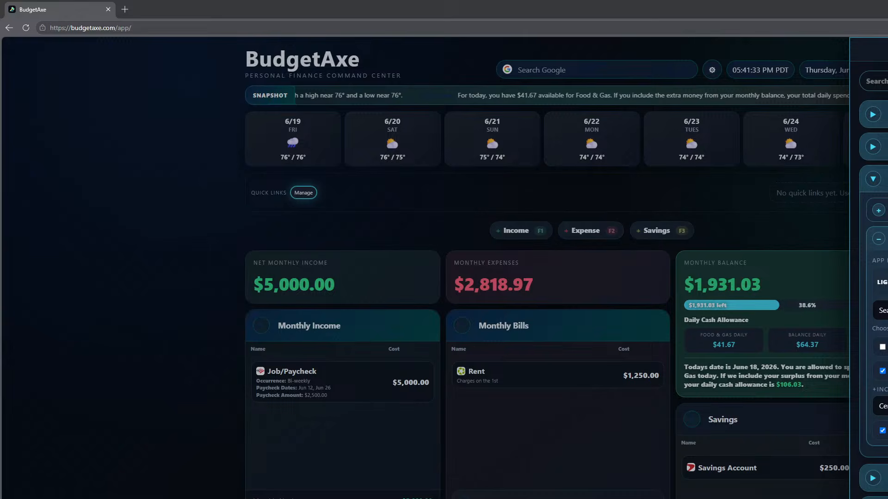
click(882, 347)
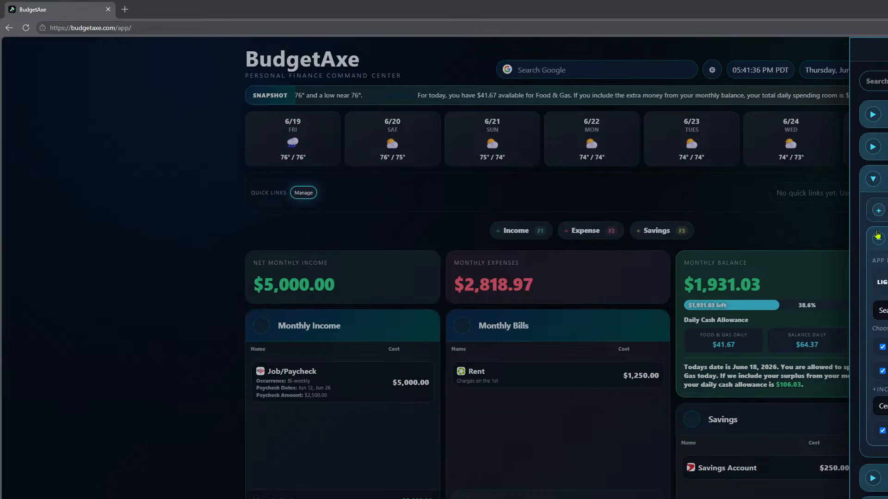
click(873, 180)
click(884, 310)
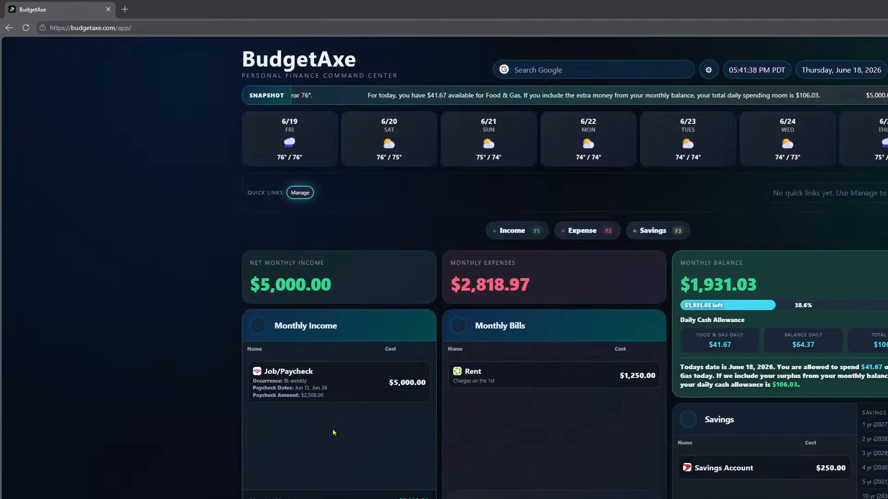
- Multiply 2500 by 6 on the calculator, start a further multiplication of the result and clear the display
scroll(334, 432, down, 4)
text(2500)
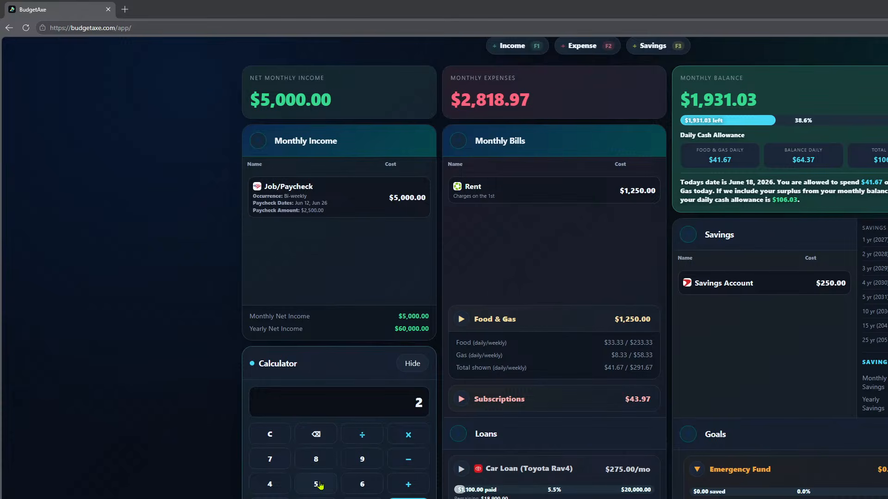
click(365, 485)
click(316, 434)
click(408, 434)
click(362, 484)
click(408, 498)
click(411, 435)
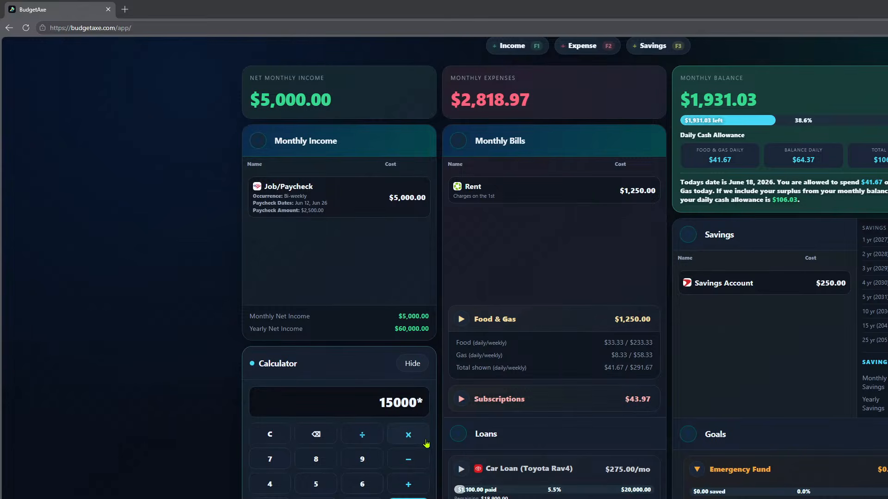
click(273, 438)
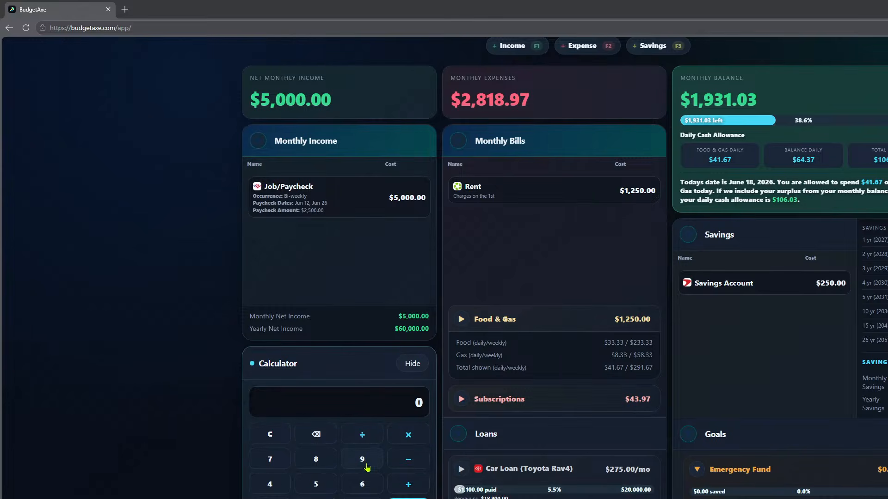
- Calculate 2500 times 6 on the cleared calculator to work out the emergency fund's goal amount
text(2500)
click(417, 438)
click(363, 485)
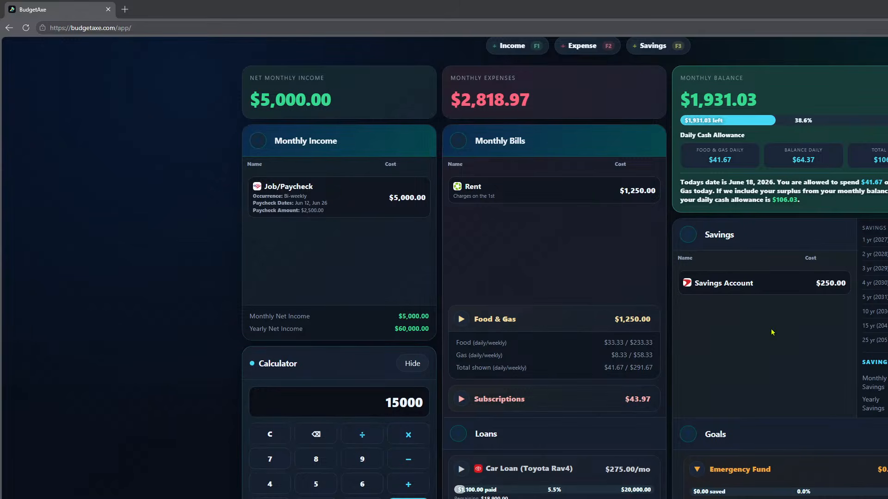
scroll(404, 405, down, 3)
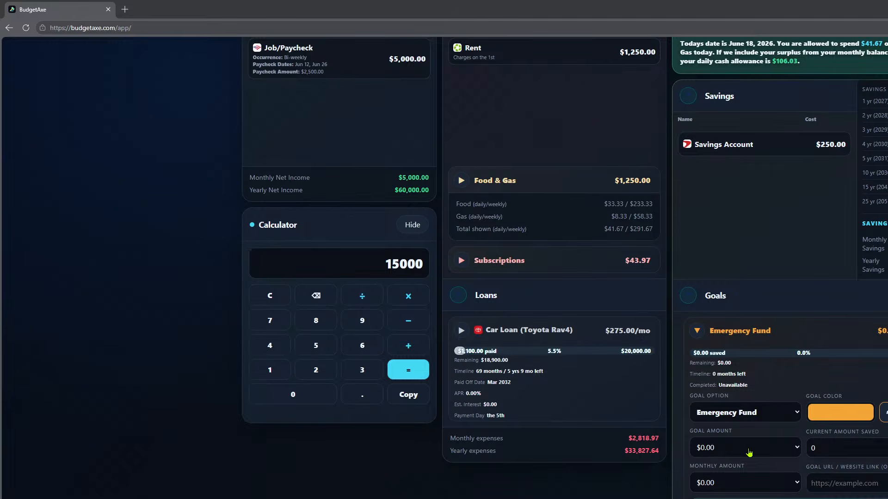
- Set the Emergency Fund's goal amount to $15,000.00 and its monthly amount to $250.00
click(760, 448)
click(752, 379)
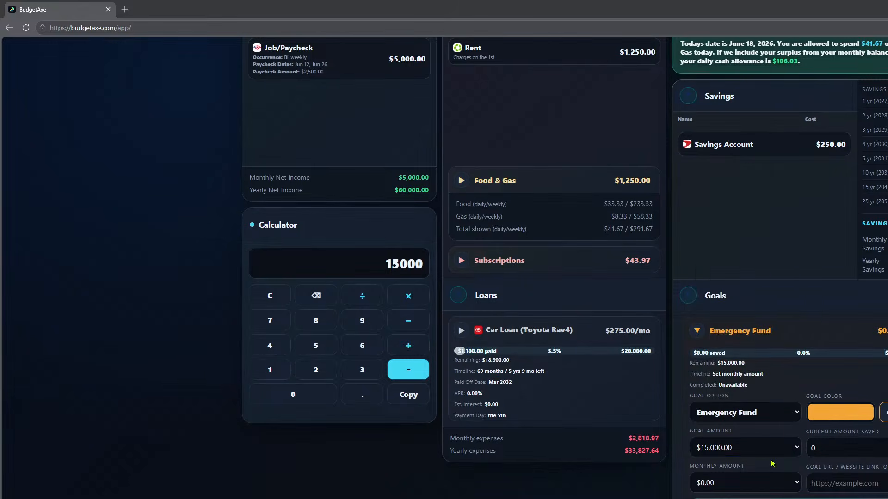
click(777, 483)
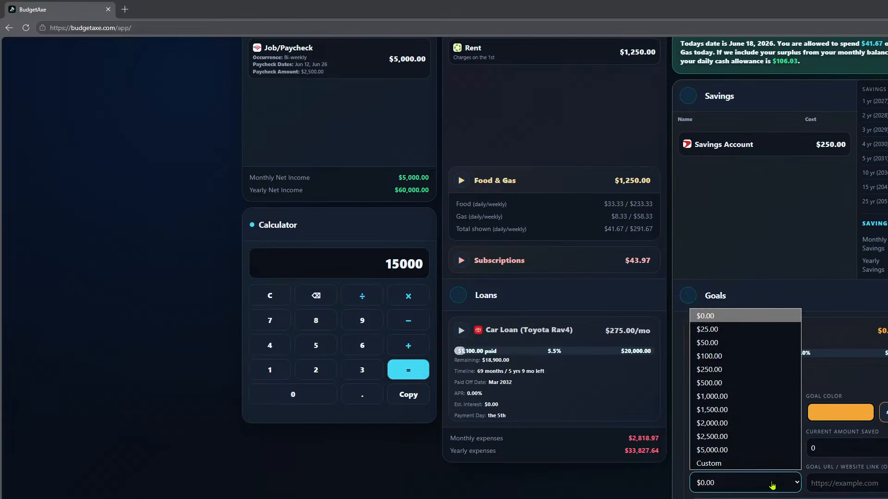
click(750, 370)
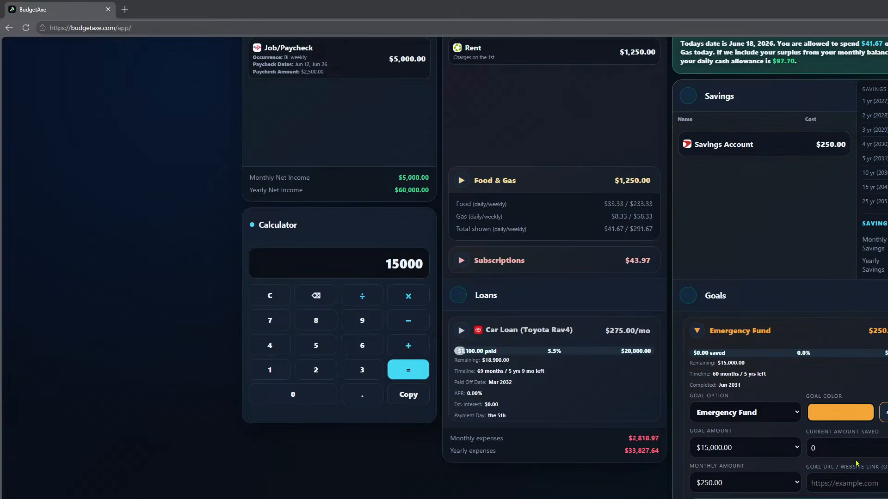
- Turn on monthly auto-progress for the Emergency Fund goal and collapse its details
click(880, 483)
key(Tab)
click(697, 332)
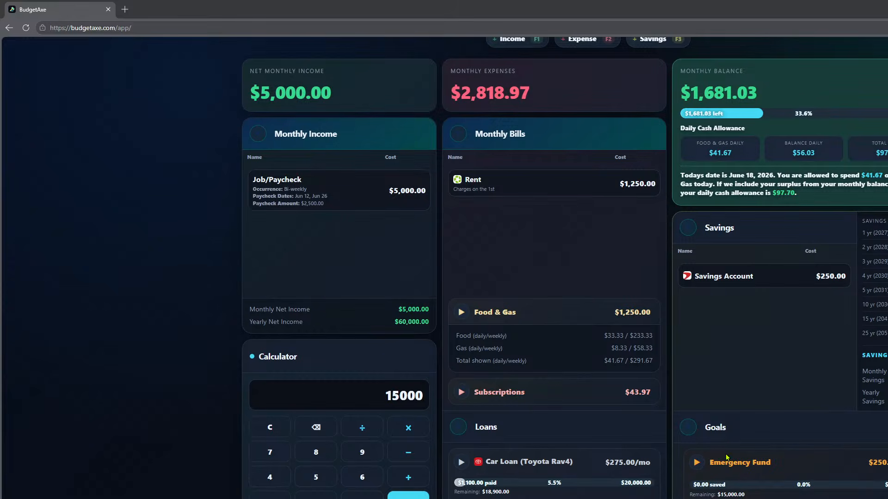
- Open the June 2026 calendar, examine the Emergency Fund auto-progress entry on the 1st and close the calendar
scroll(726, 458, up, 5)
scroll(790, 176, down, 5)
scroll(820, 321, up, 5)
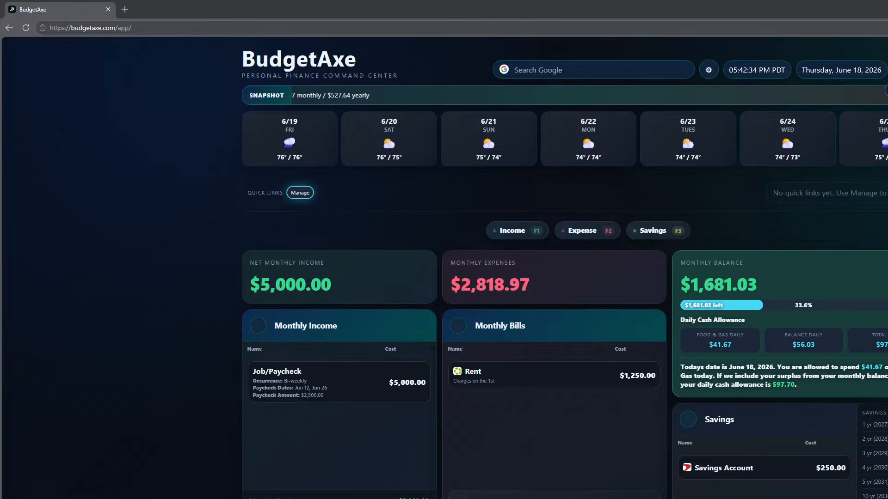
click(844, 72)
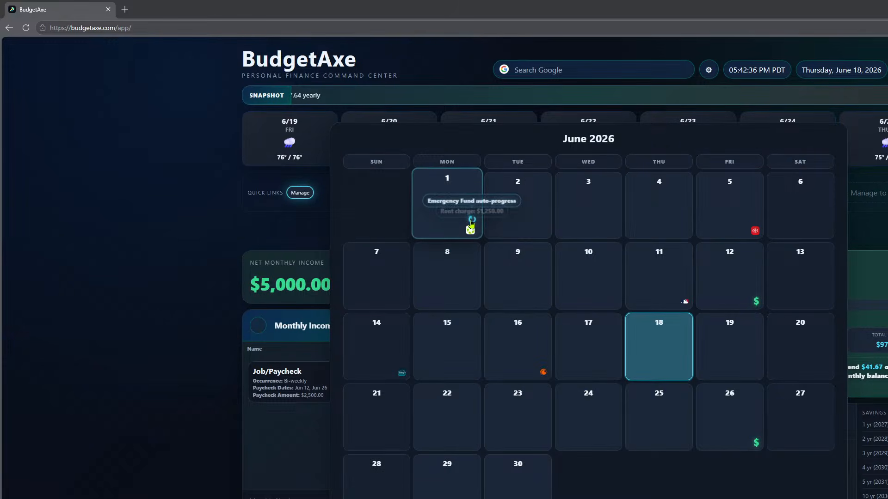
scroll(517, 277, down, 5)
scroll(517, 278, up, 5)
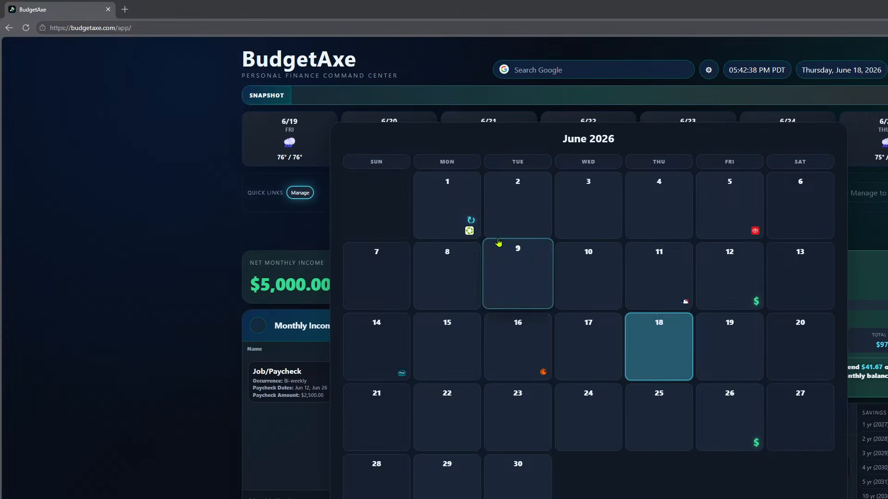
mouse_move(473, 220)
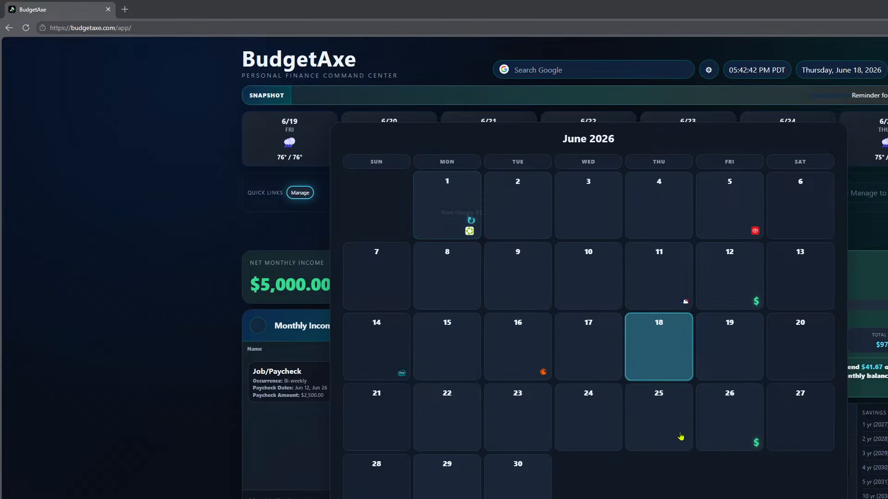
click(758, 498)
- Raise the Emergency Fund's monthly amount to $1,000.00, check the effect on the monthly balance and goal timeline, and collapse the goal
scroll(601, 386, down, 5)
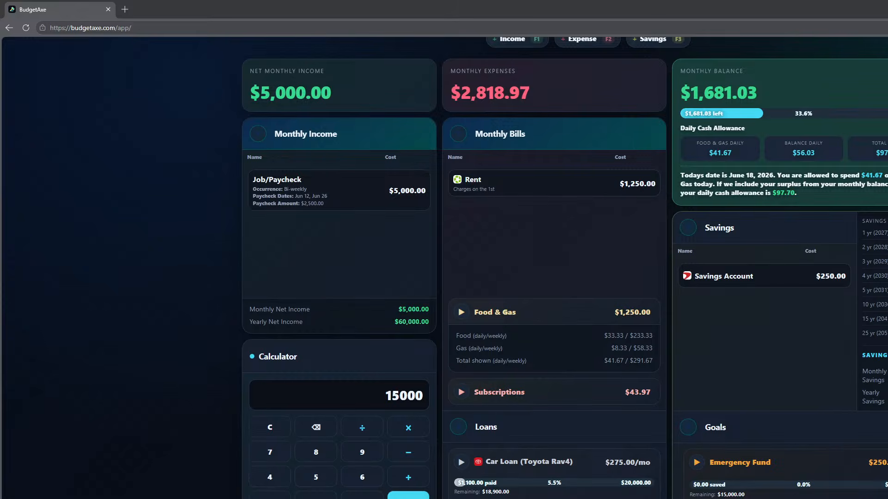
click(698, 460)
scroll(700, 494, down, 2)
click(744, 498)
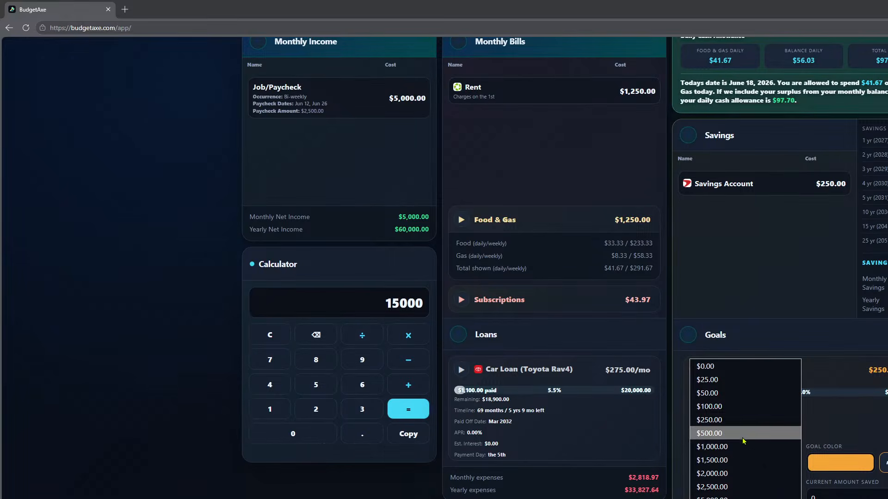
click(768, 447)
scroll(721, 375, up, 4)
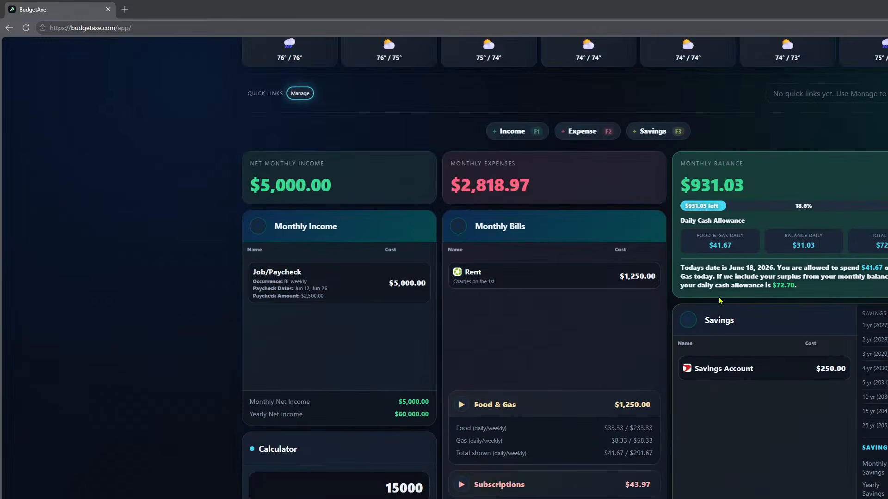
scroll(722, 301, down, 5)
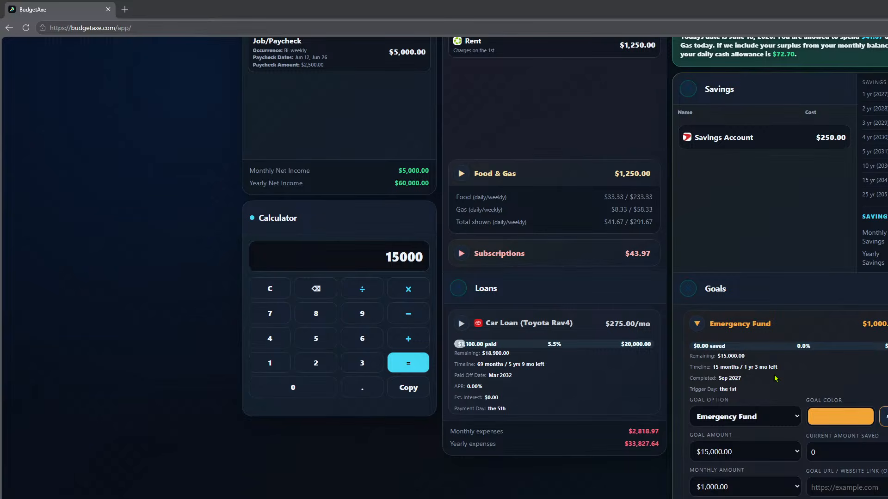
click(697, 324)
scroll(798, 383, up, 3)
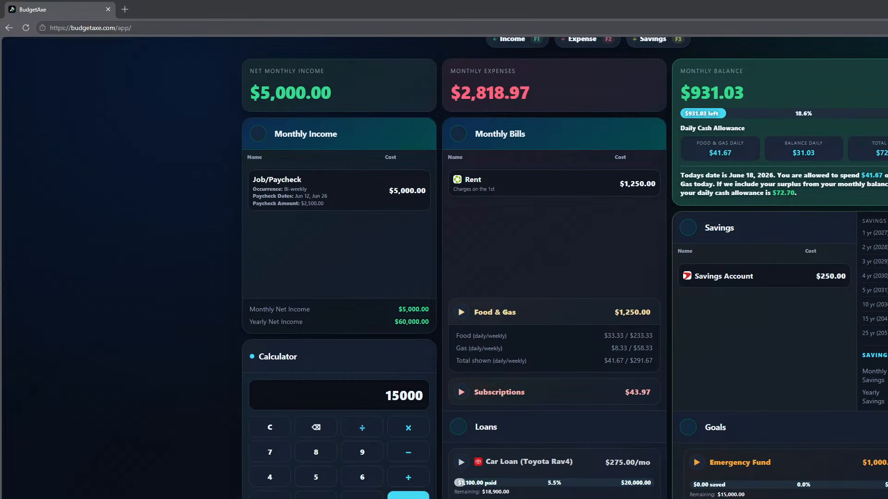
- Expand the Emergency Fund goal again, set its goal amount to $10,000.00 and check the goal timeline
click(706, 464)
scroll(721, 462, down, 2)
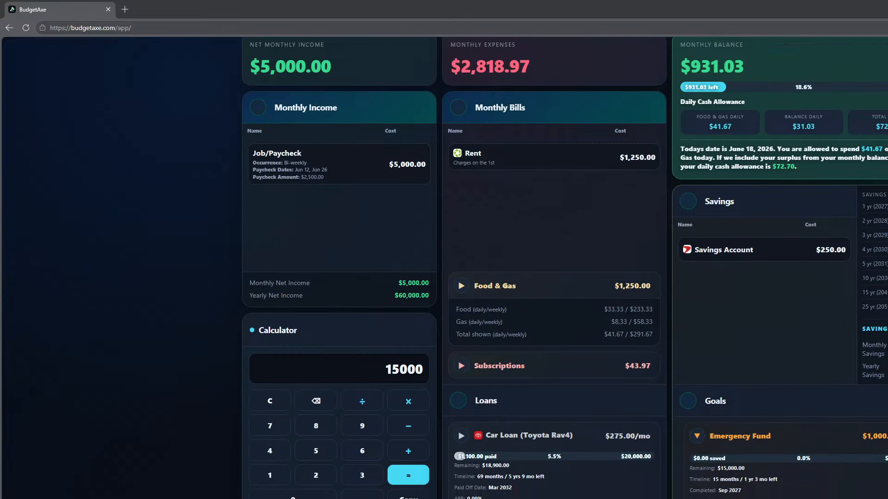
click(742, 495)
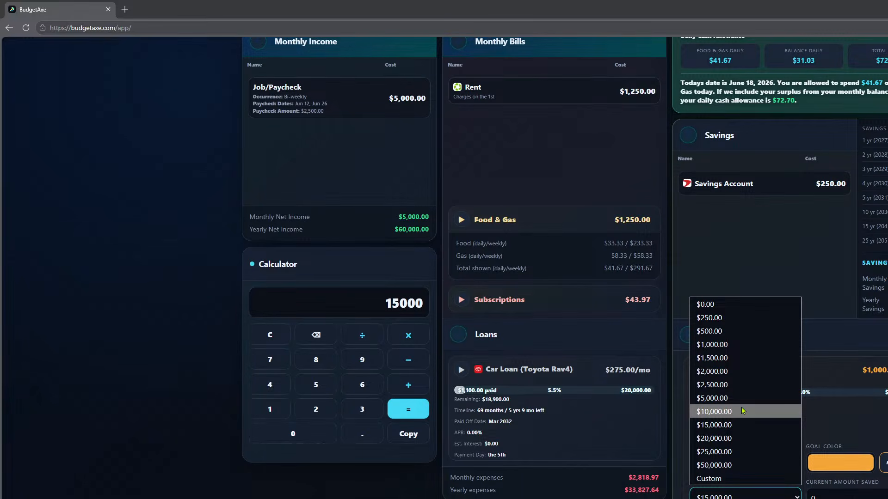
click(721, 411)
scroll(416, 293, up, 5)
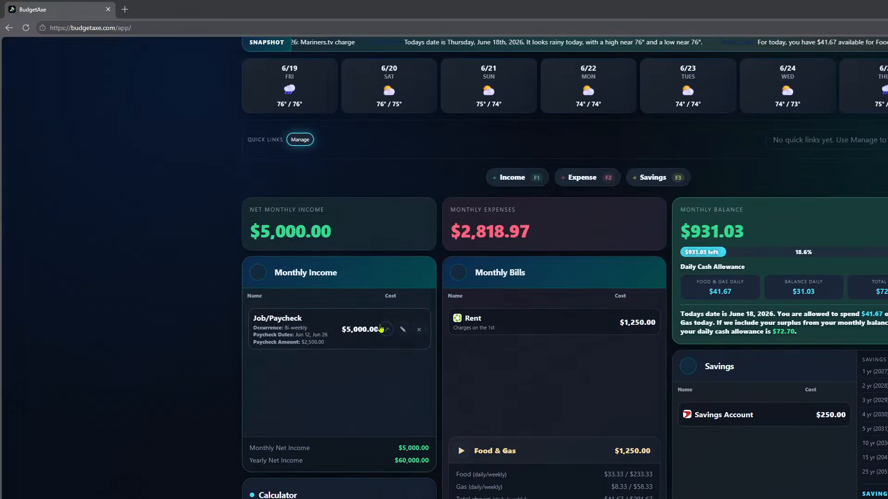
scroll(309, 330, down, 4)
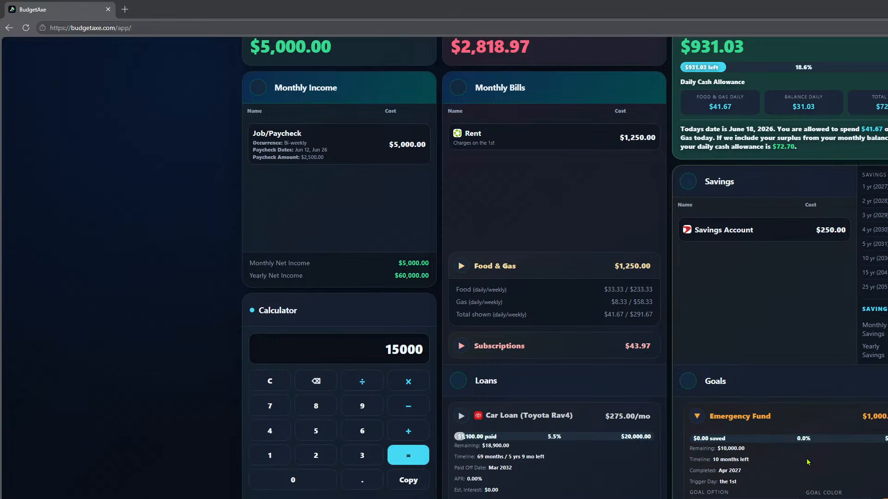
- Set the Emergency Fund's monthly amount to $250.00 and its goal amount to $5,000.00
scroll(807, 462, down, 3)
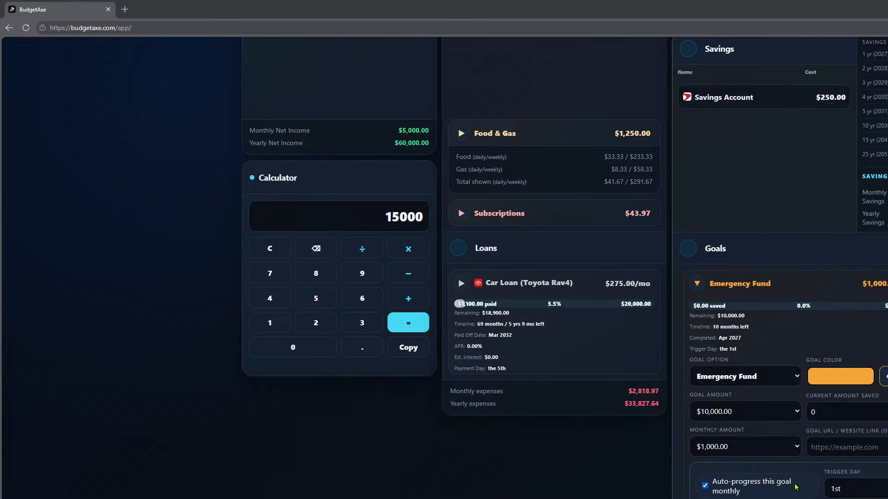
click(753, 452)
click(748, 498)
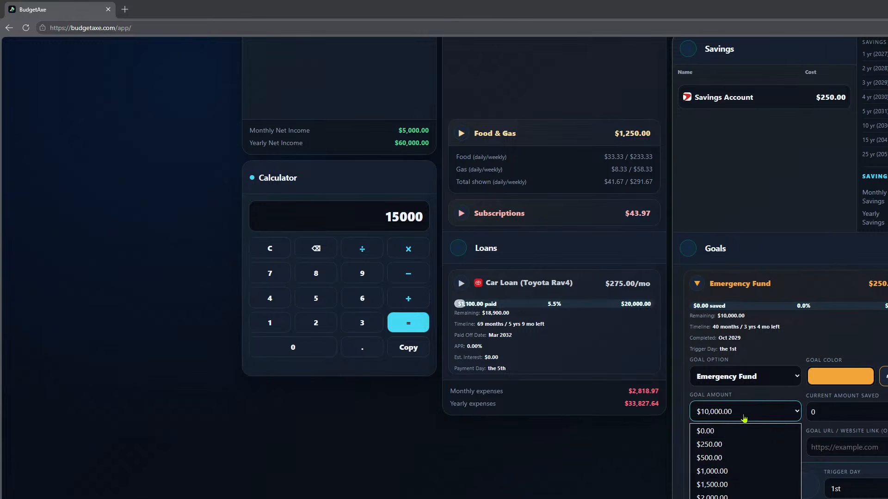
click(744, 416)
click(763, 498)
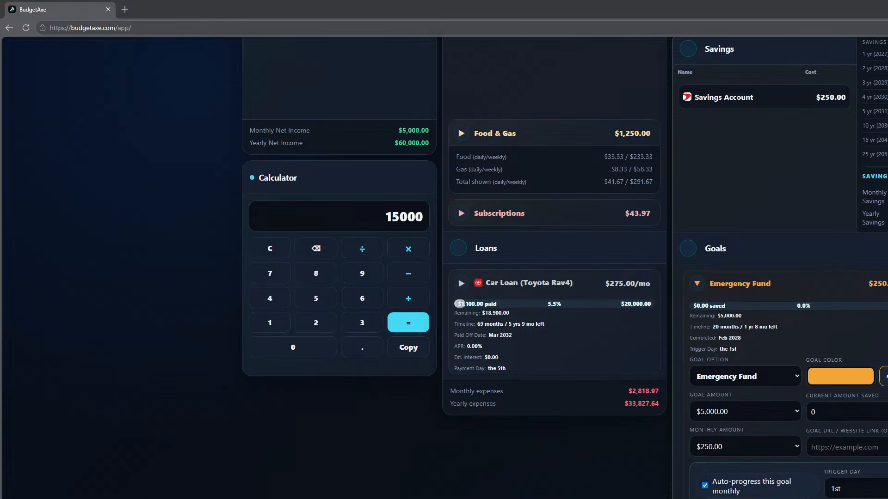
- Set the Emergency Fund's goal amount to $1,000.00 and its saved amount to $250.00, leaving the goal collapsed
click(751, 419)
click(739, 475)
click(697, 283)
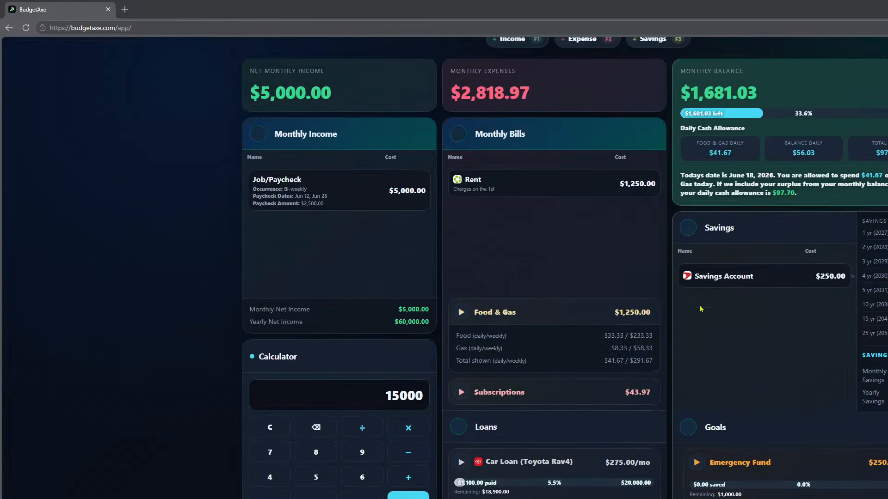
scroll(737, 498, down, 4)
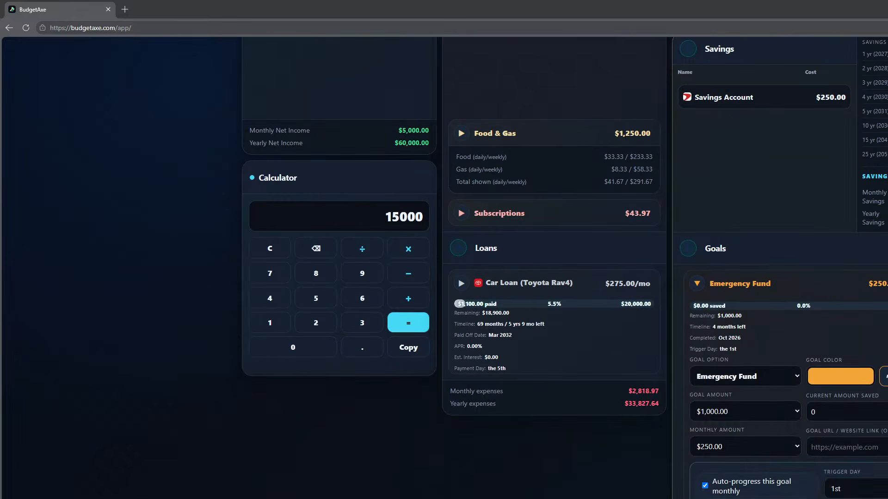
click(695, 281)
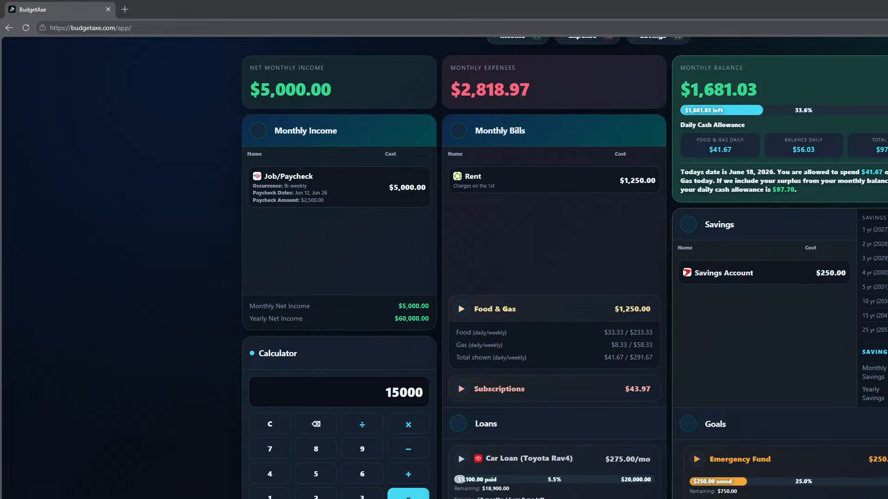
- Add a second goal below the Emergency Fund and choose Vacation Fund as its goal option
scroll(721, 250, down, 2)
scroll(736, 254, up, 5)
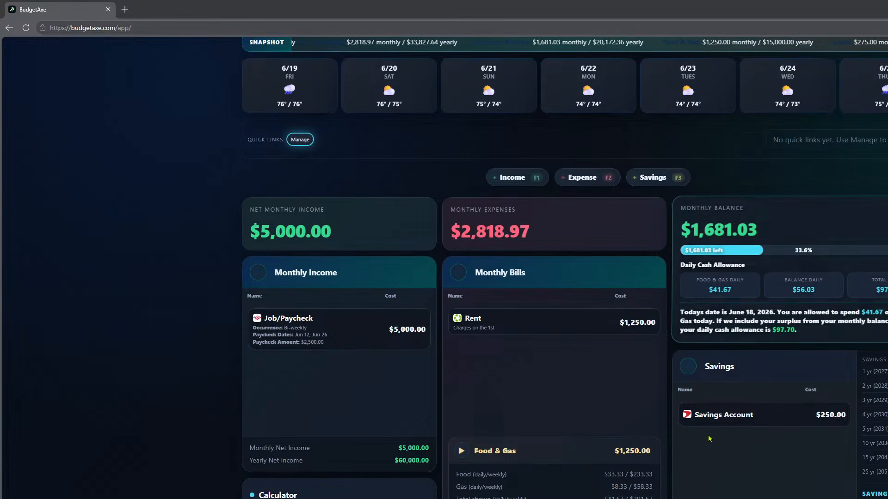
scroll(712, 240, down, 5)
scroll(731, 245, up, 4)
scroll(737, 248, down, 6)
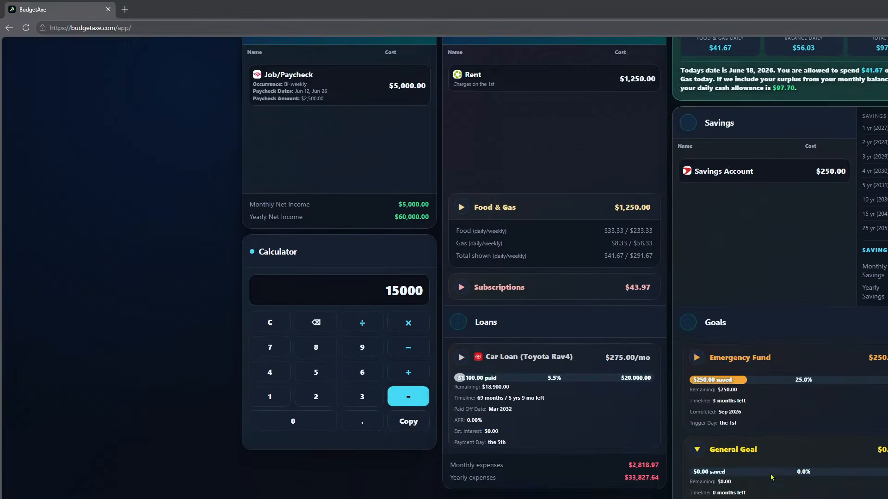
click(745, 405)
click(774, 465)
- Set the Vacation Fund's goal amount to $2,500.00 and its monthly amount to $500.00
click(742, 443)
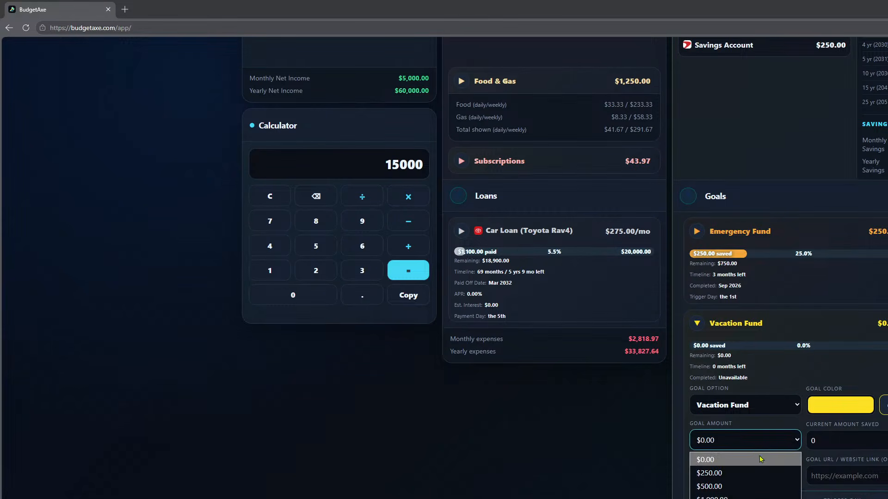
click(742, 498)
click(748, 475)
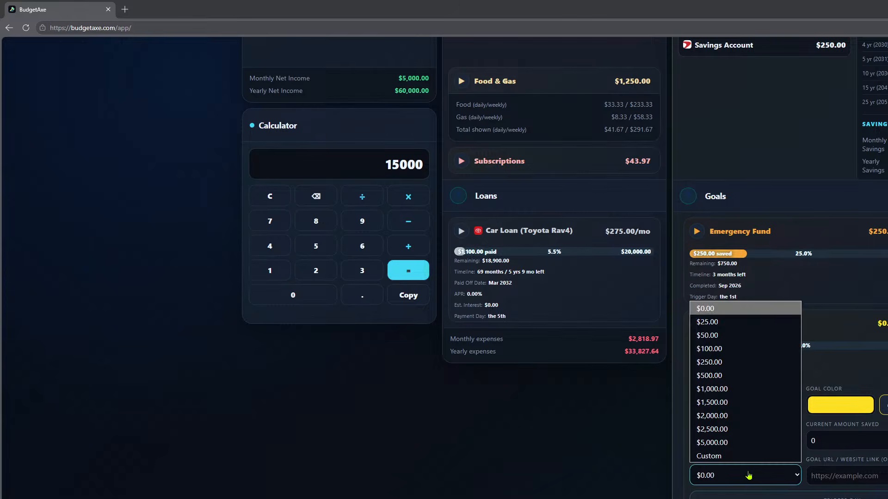
click(734, 376)
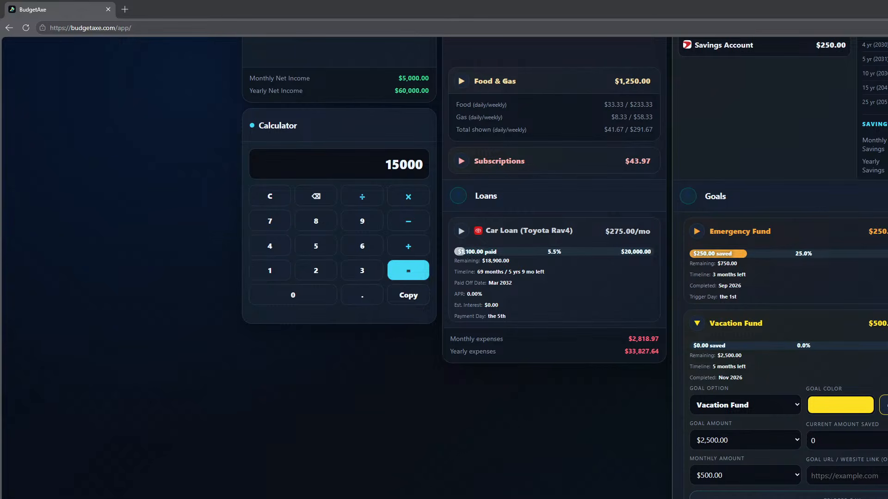
- Make the Vacation Fund auto-progress on the 5th of each month, change its color to light blue and collapse the goal
click(874, 498)
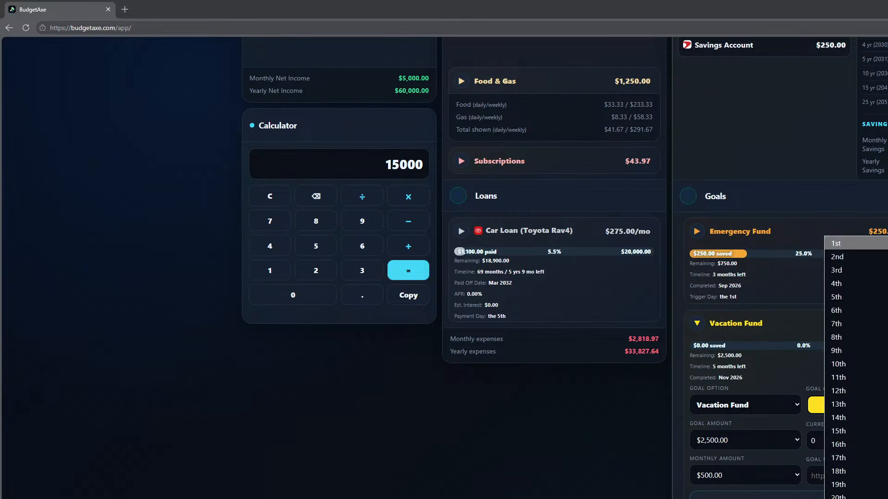
click(879, 299)
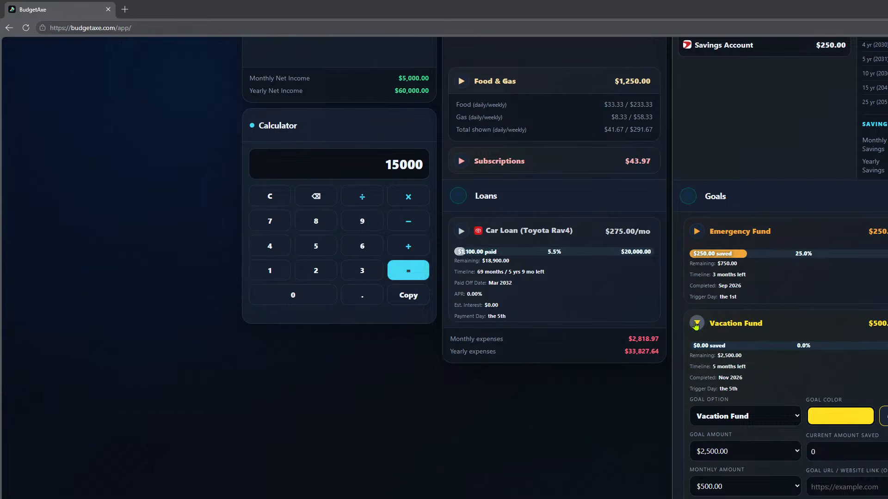
click(831, 418)
drag(854, 498, 874, 498)
click(811, 370)
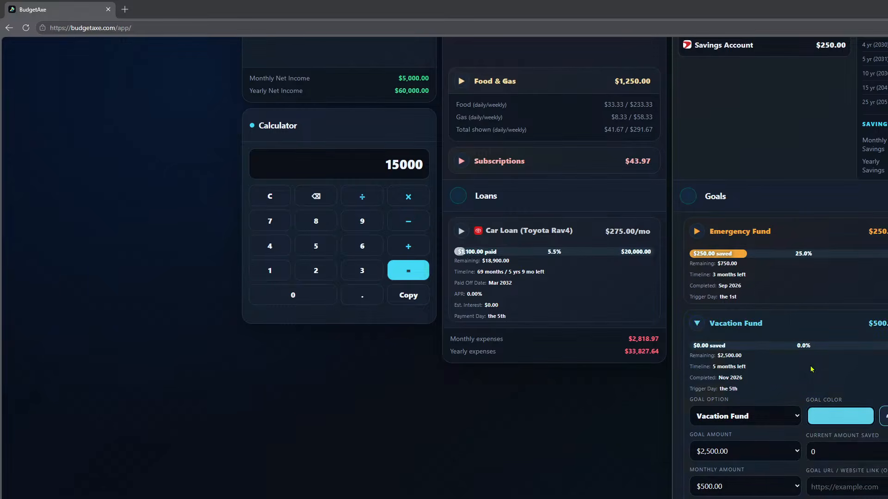
click(698, 324)
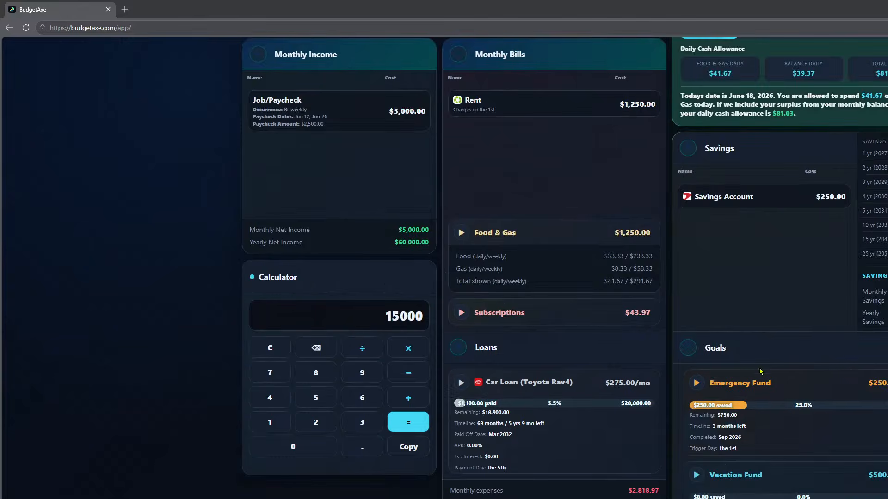
- Review the monthly balance and goals on the dashboard and collapse the Loans section
scroll(825, 352, up, 5)
scroll(810, 341, down, 4)
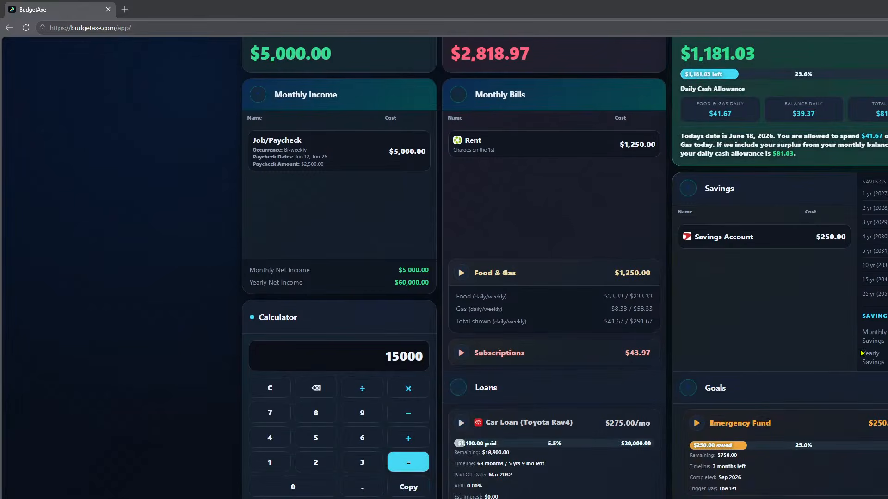
scroll(856, 347, up, 4)
scroll(823, 360, down, 4)
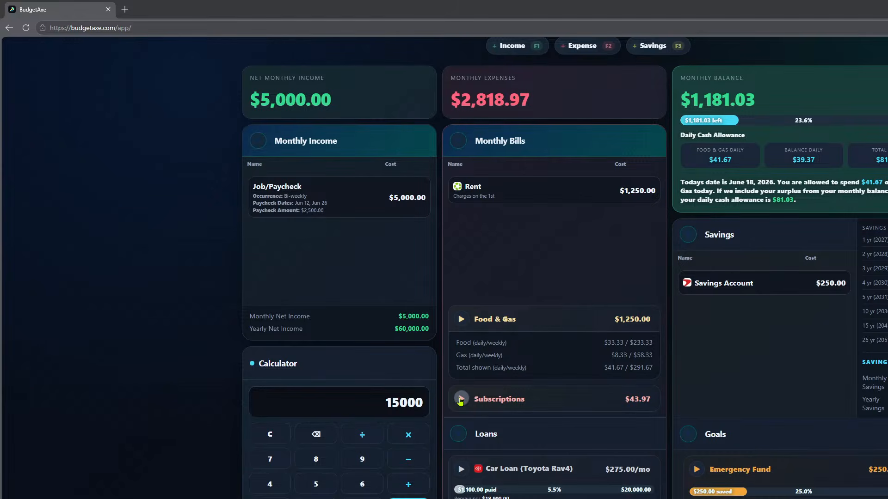
click(491, 436)
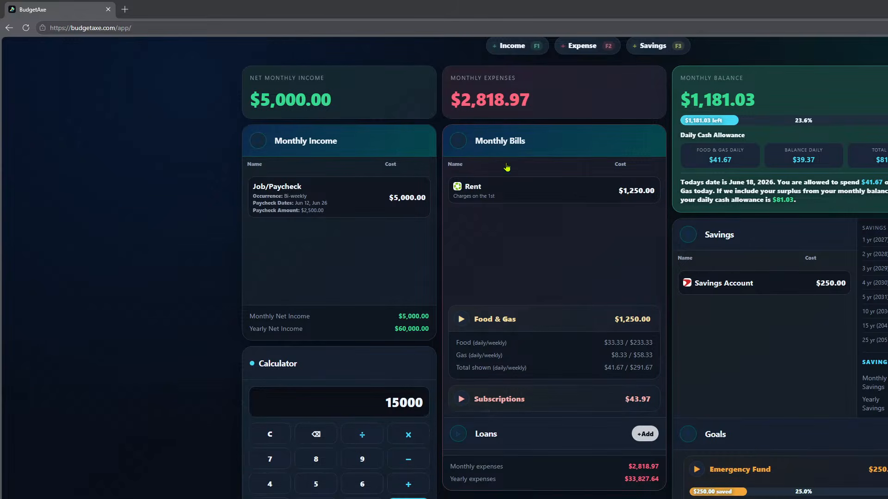
- Change the Savings Account's amount to $500 and save the entry
mouse_move(489, 196)
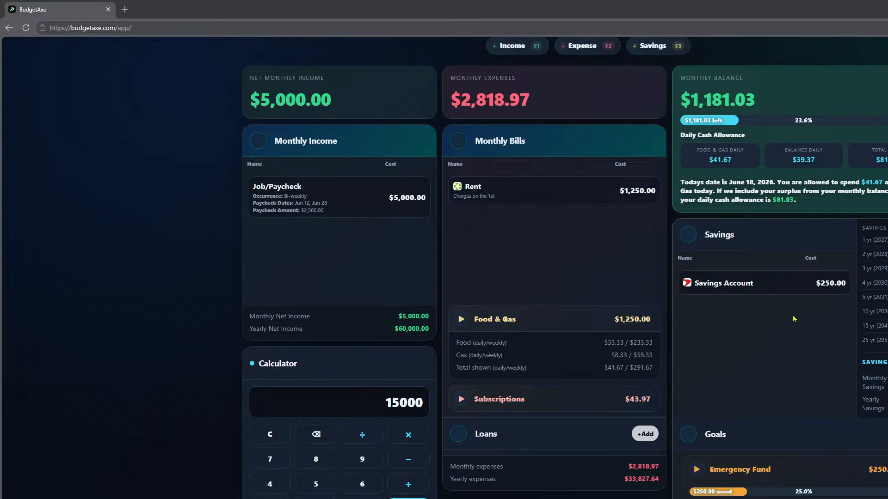
scroll(763, 435, down, 2)
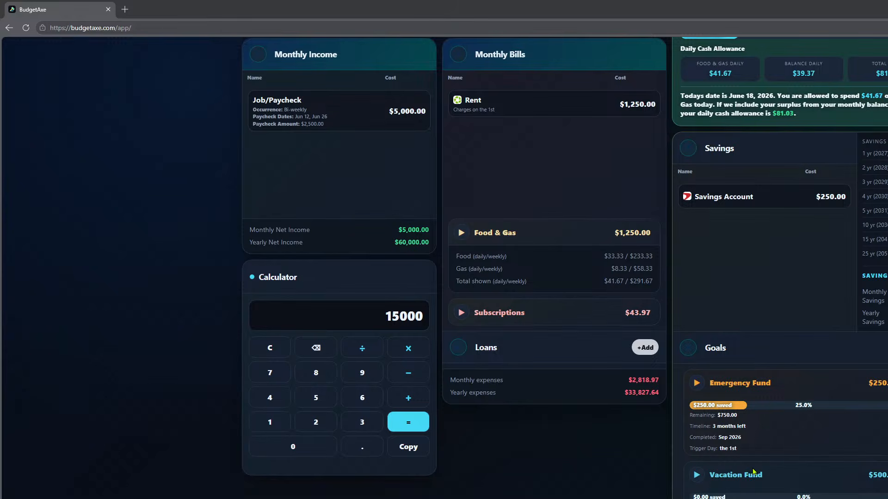
scroll(751, 473, up, 5)
scroll(767, 268, down, 1)
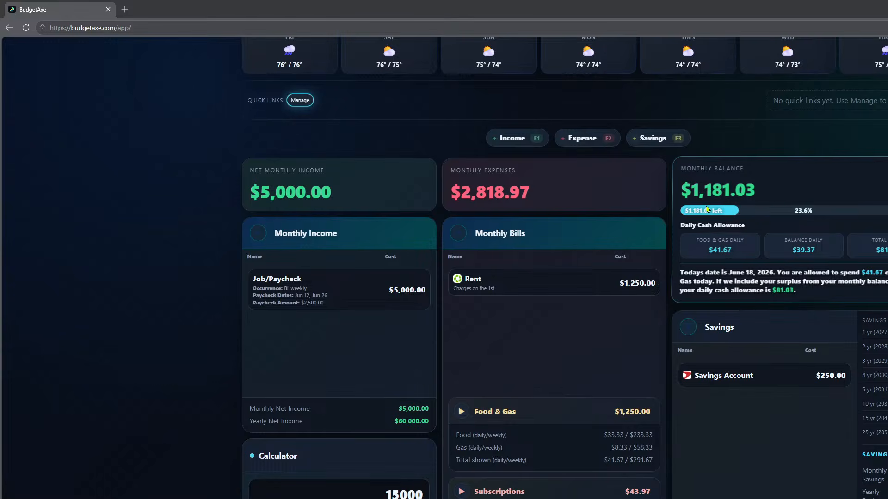
click(820, 375)
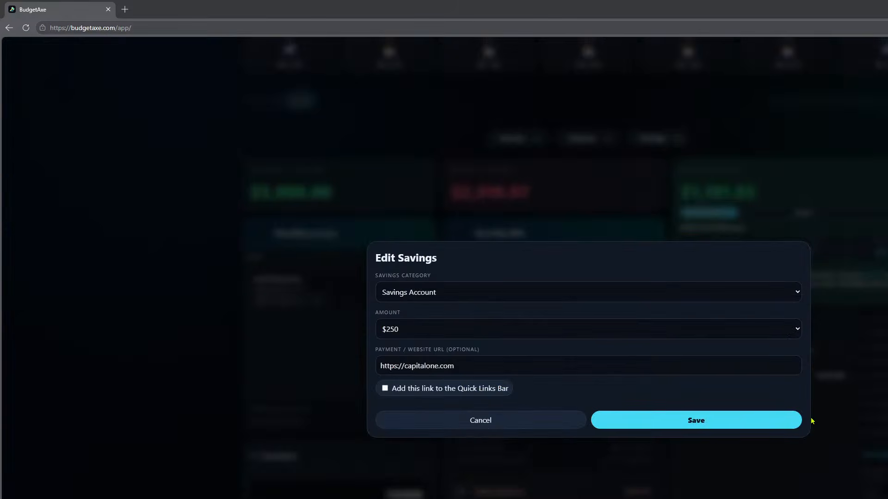
click(517, 332)
click(426, 414)
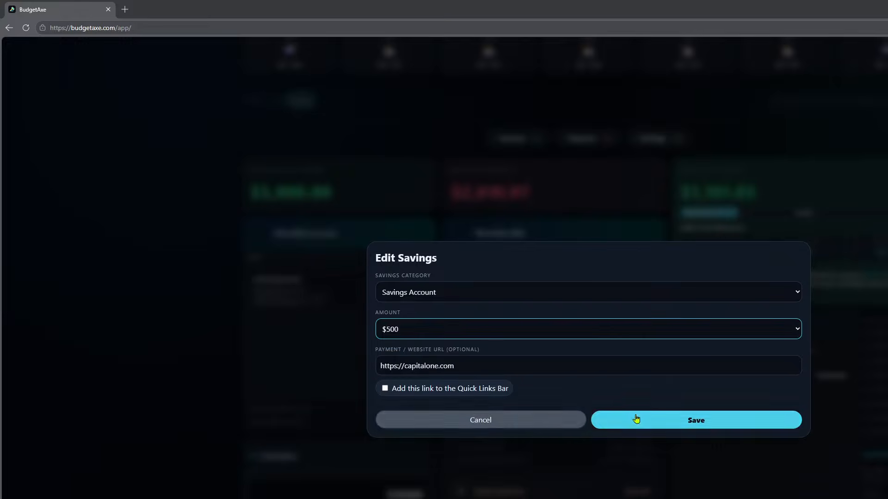
click(638, 420)
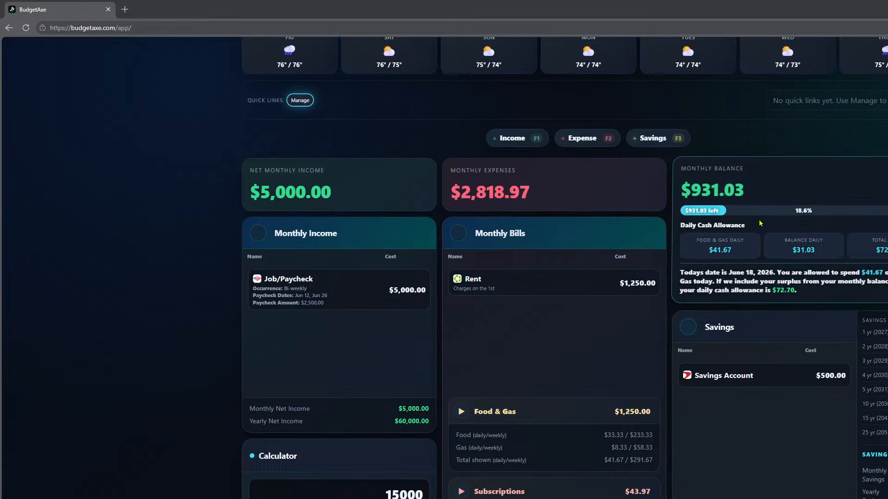
- Clear the calculator's value and hide the calculator from the dashboard
scroll(568, 319, down, 4)
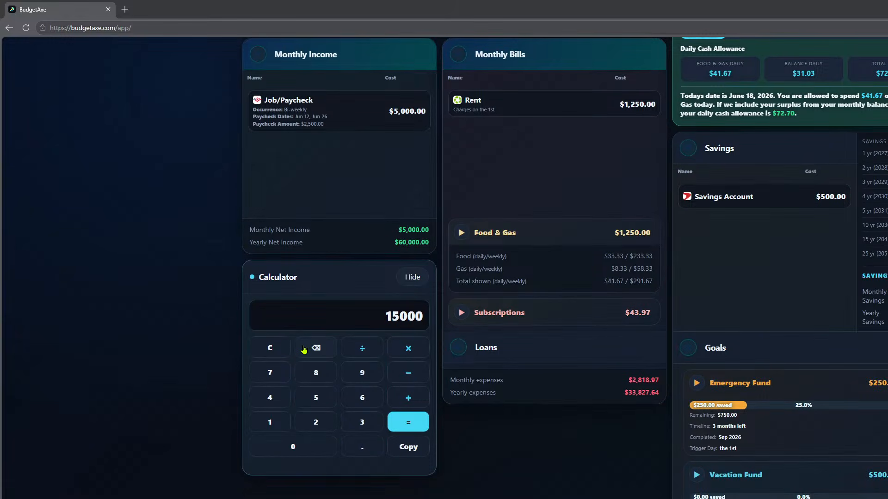
click(270, 348)
click(412, 277)
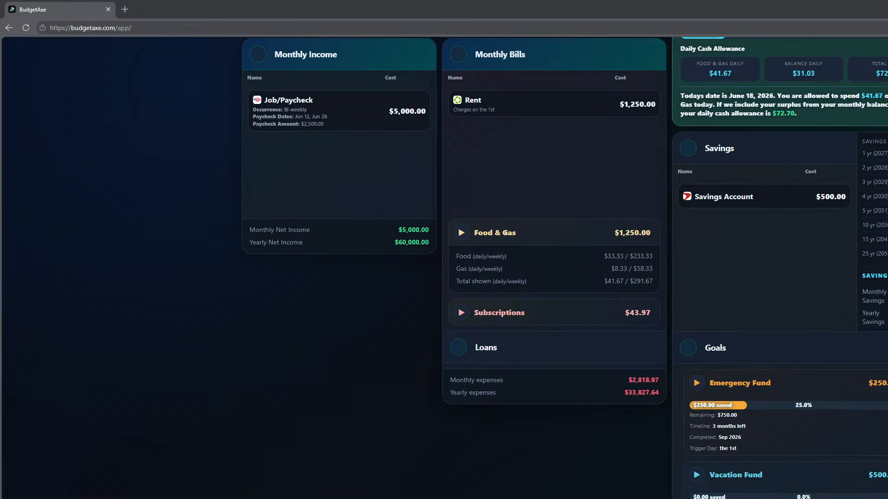
- Collapse the Savings section below the monthly balance and return to the dashboard's header
scroll(708, 465, up, 4)
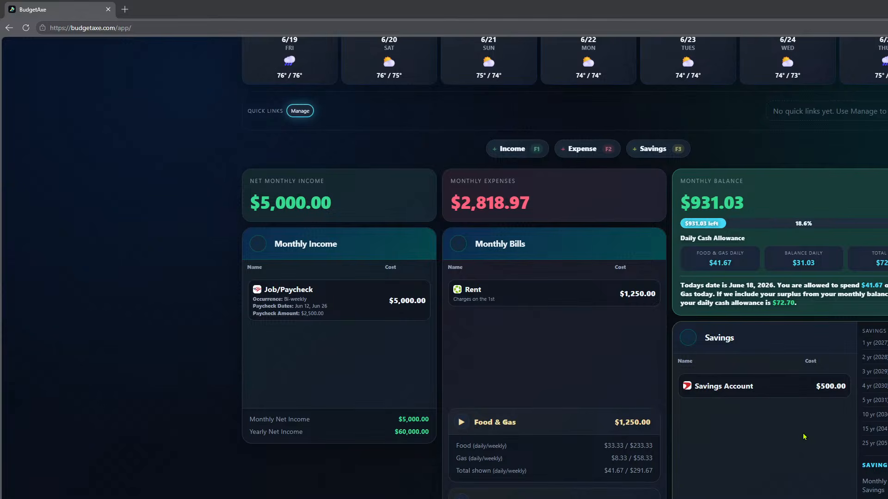
click(688, 338)
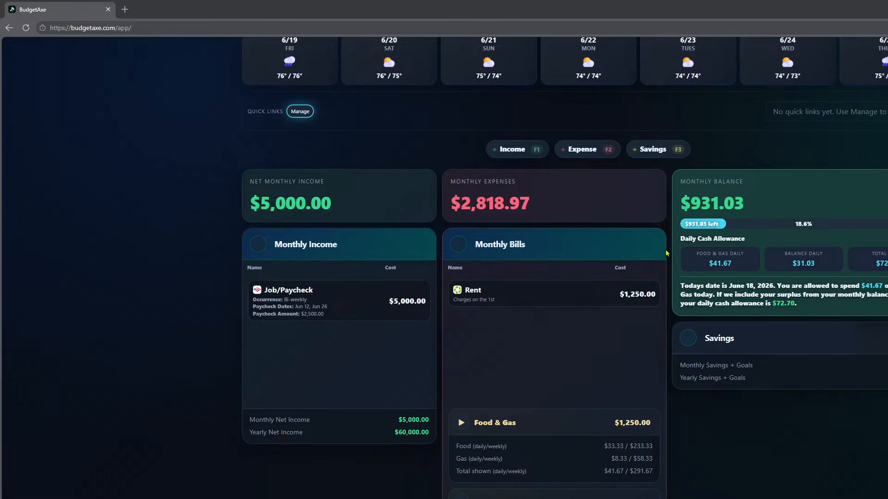
scroll(652, 272, up, 2)
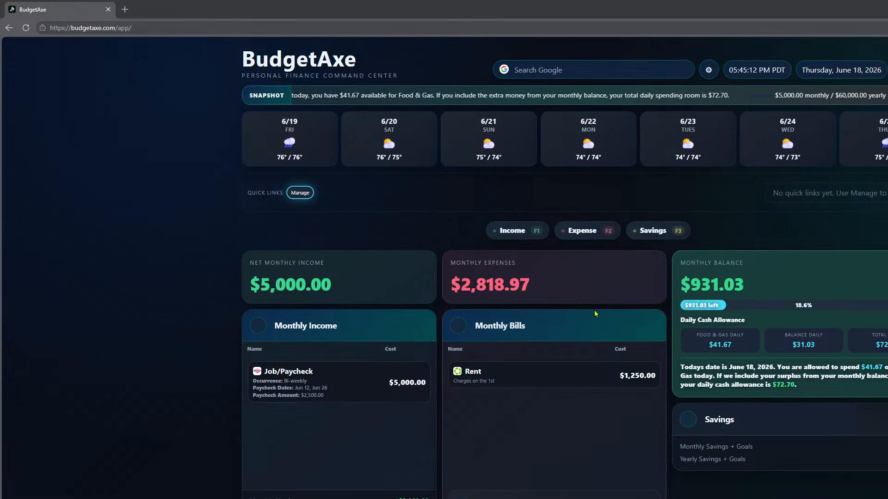